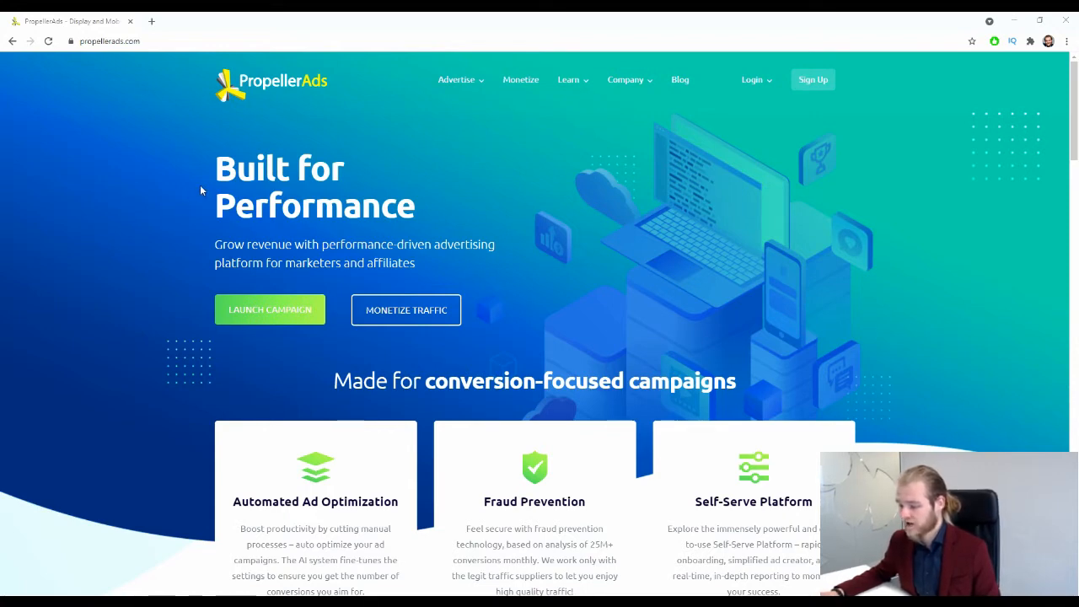
Look through the home page down to the ad formats section and read the Push Notifications description.
scroll(199, 185, "down", 1)
scroll(202, 193, "down", 2)
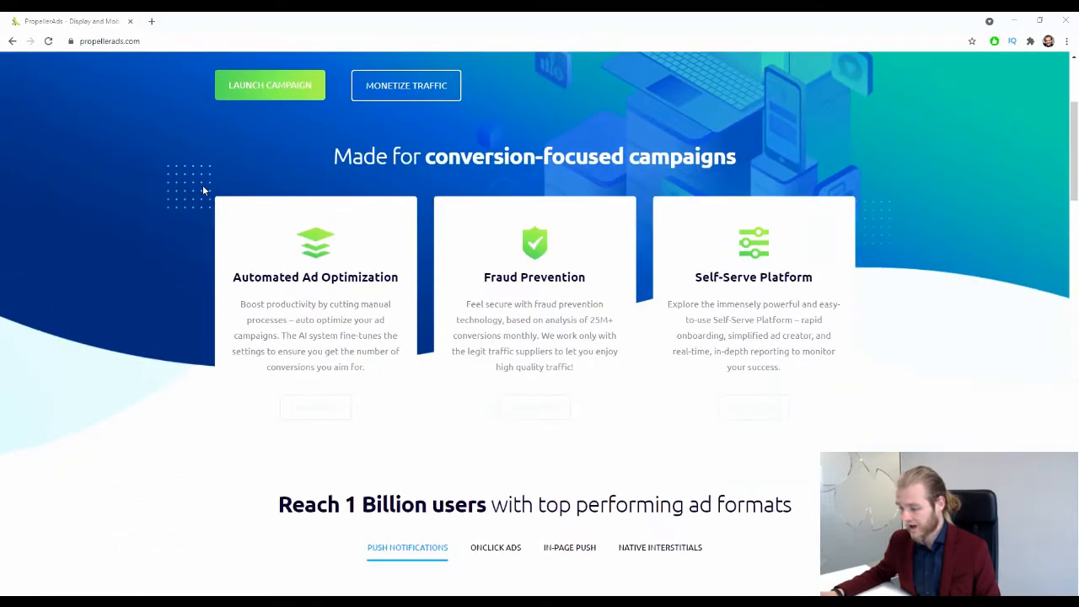
scroll(197, 186, "down", 3)
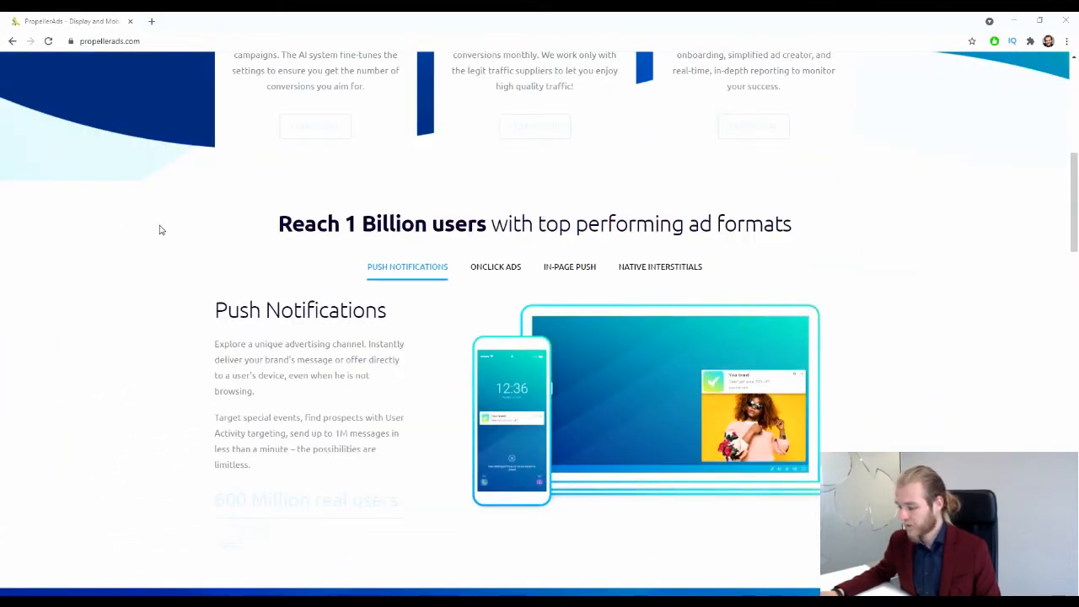
scroll(160, 221, "down", 1)
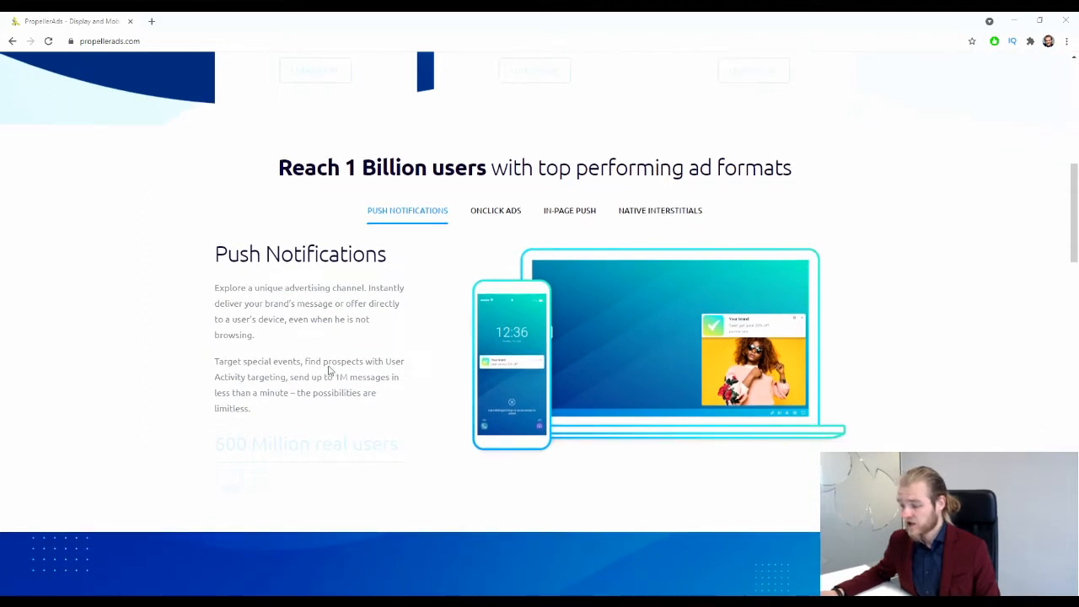
left_click_drag(213, 253, 335, 346)
left_click(224, 379)
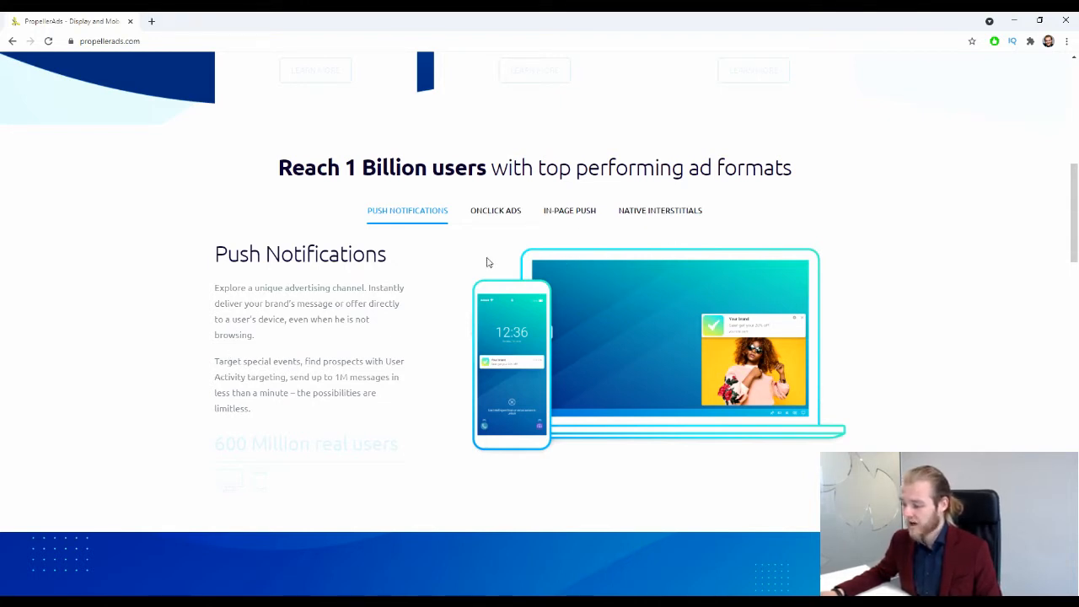
Review the OnClick Ads, In-Page Push and Native Interstitials format descriptions, returning to Push Notifications.
left_click(496, 215)
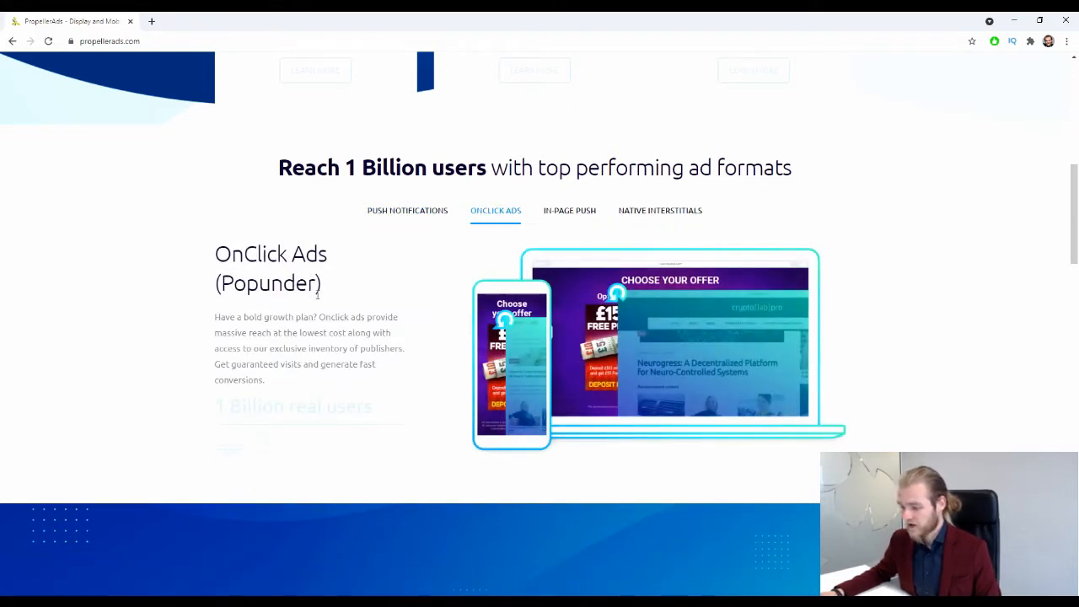
left_click_drag(218, 253, 347, 262)
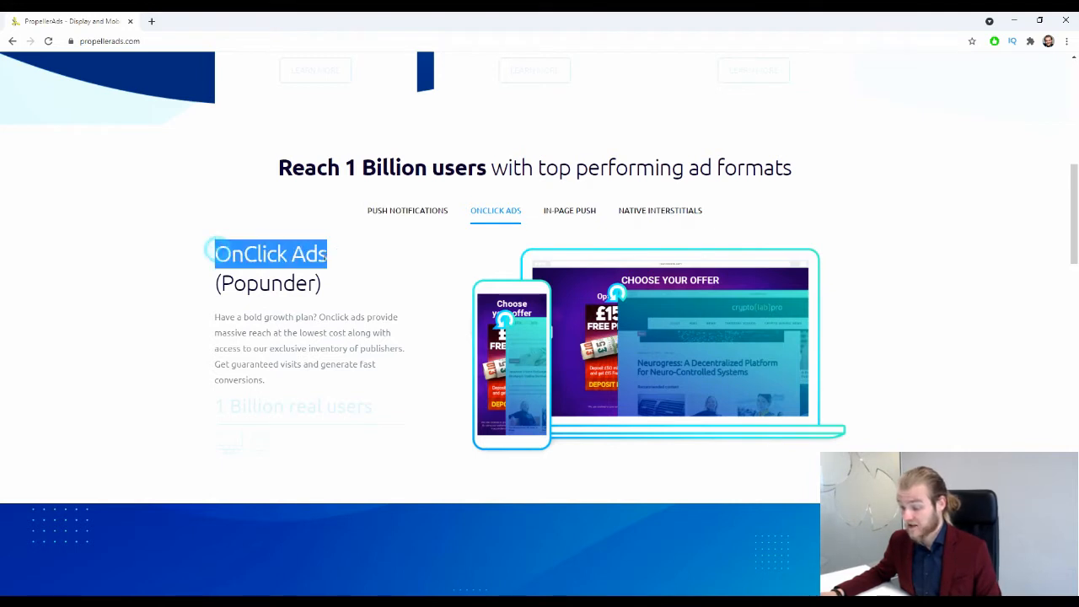
left_click(323, 287)
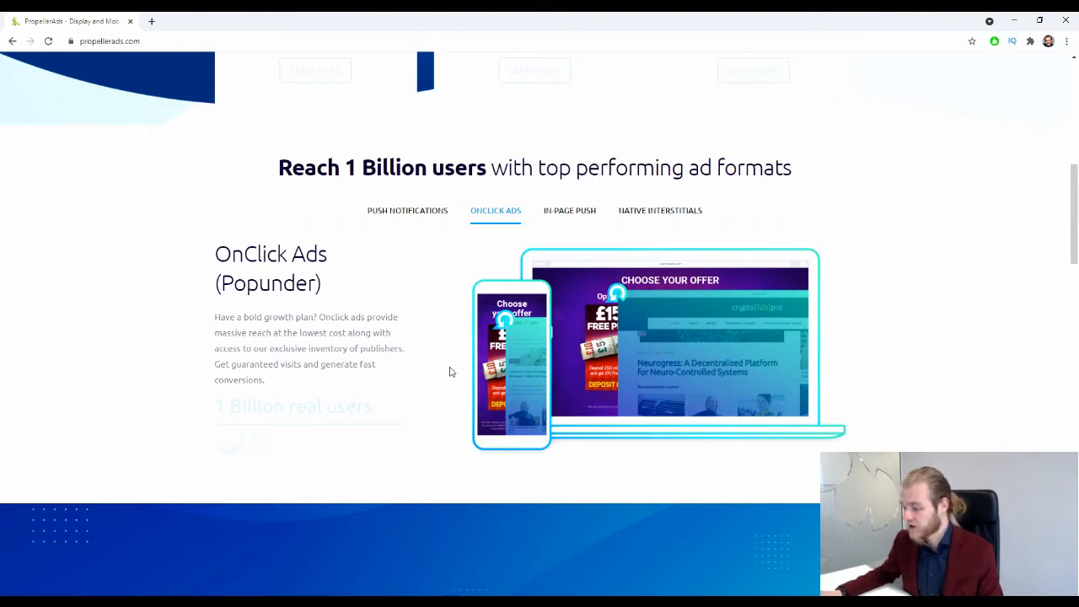
left_click(570, 210)
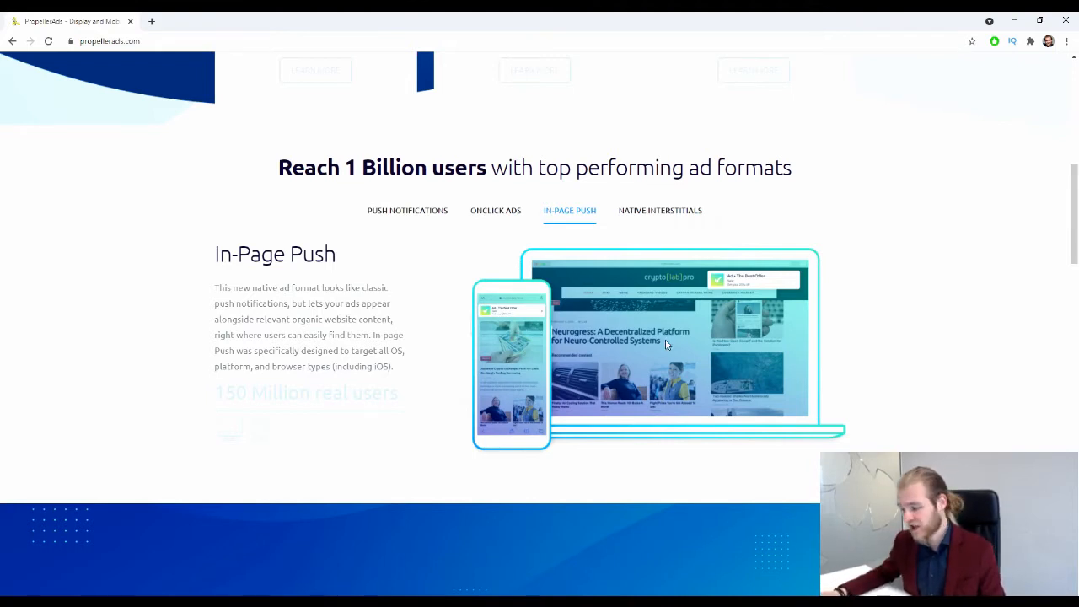
left_click(702, 212)
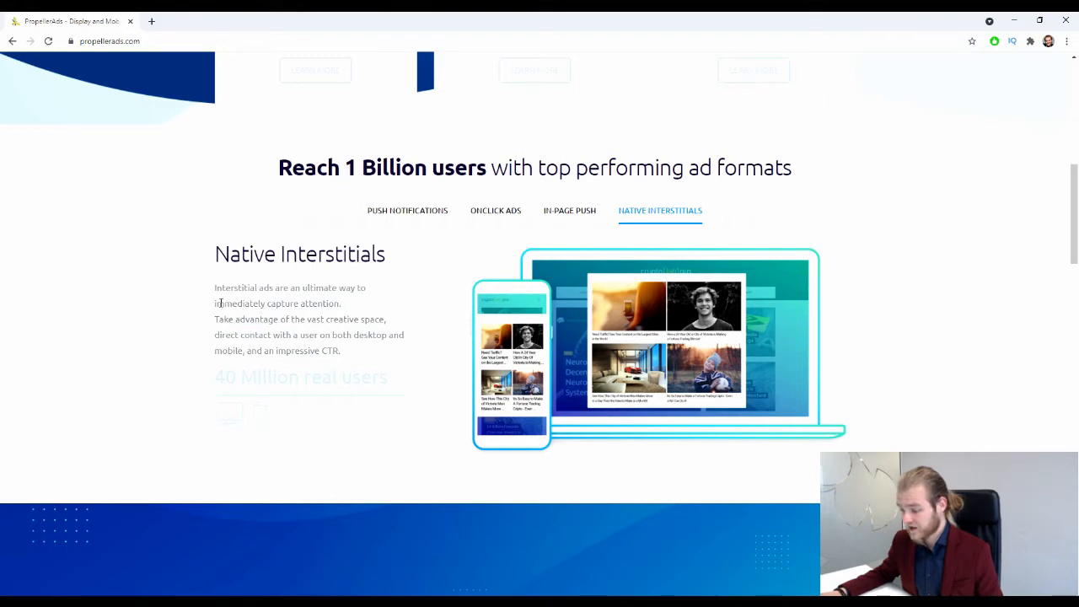
left_click(404, 215)
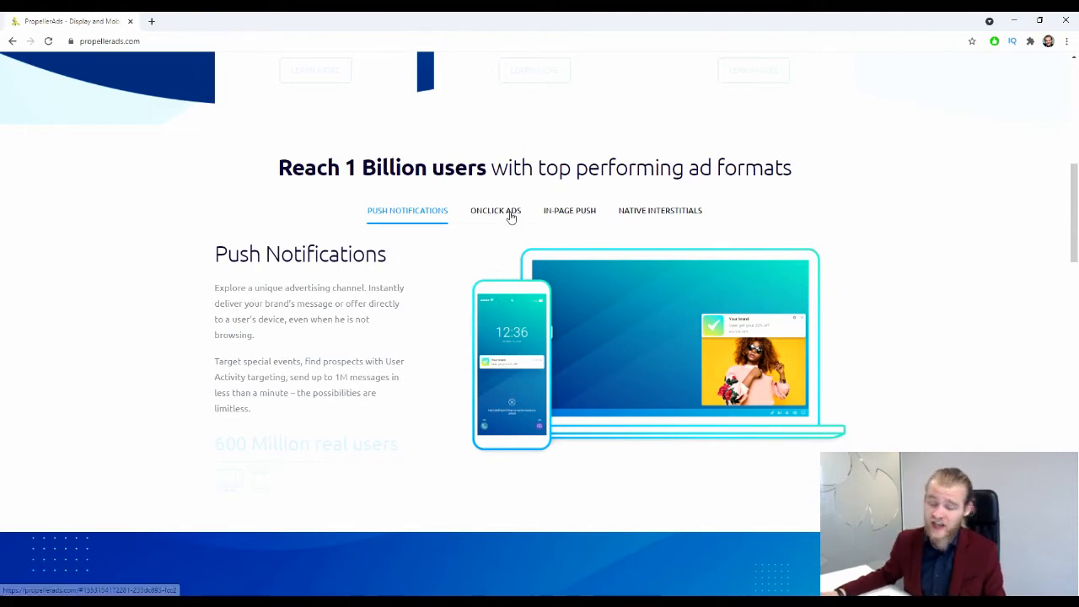
Skim the rest of the home page, including client segments, education center and partners, and return to its beginning.
scroll(463, 212, "down", 4)
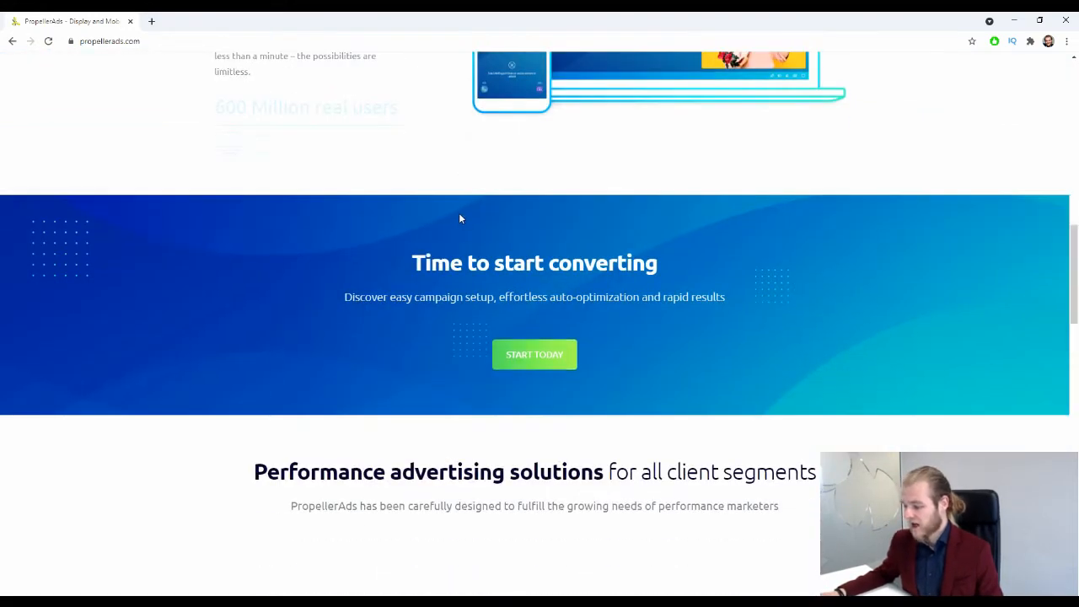
scroll(452, 220, "down", 4)
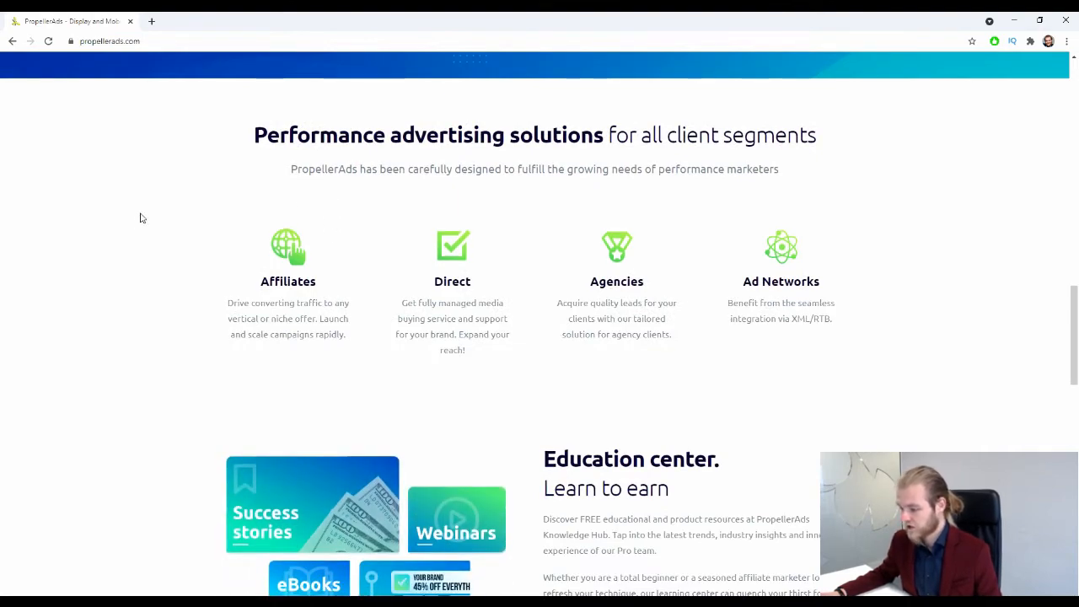
scroll(137, 220, "down", 1)
scroll(477, 234, "down", 8)
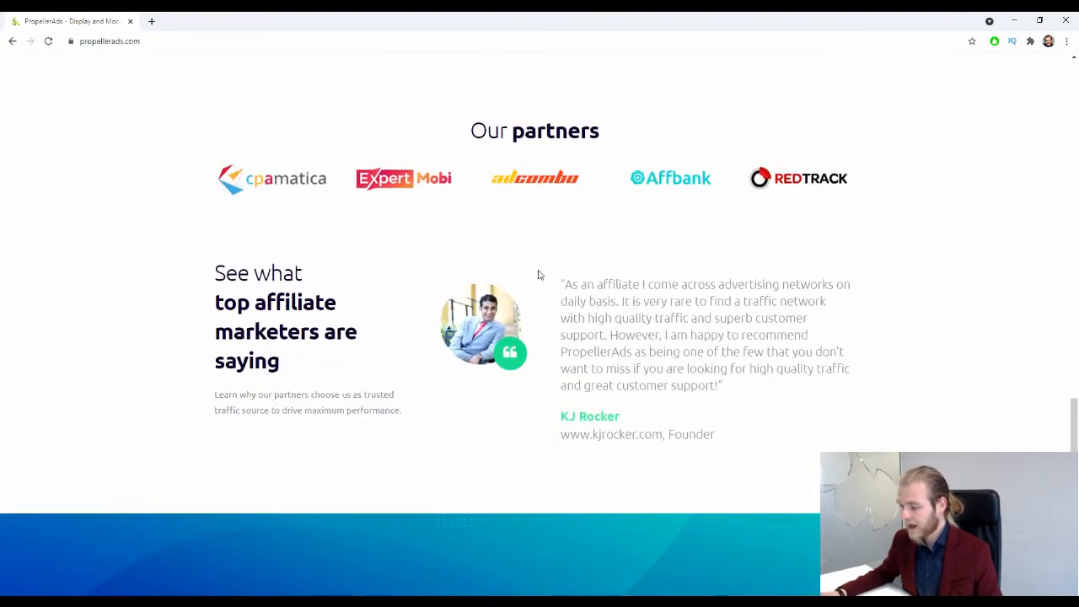
scroll(538, 273, "up", 20)
scroll(525, 281, "up", 1)
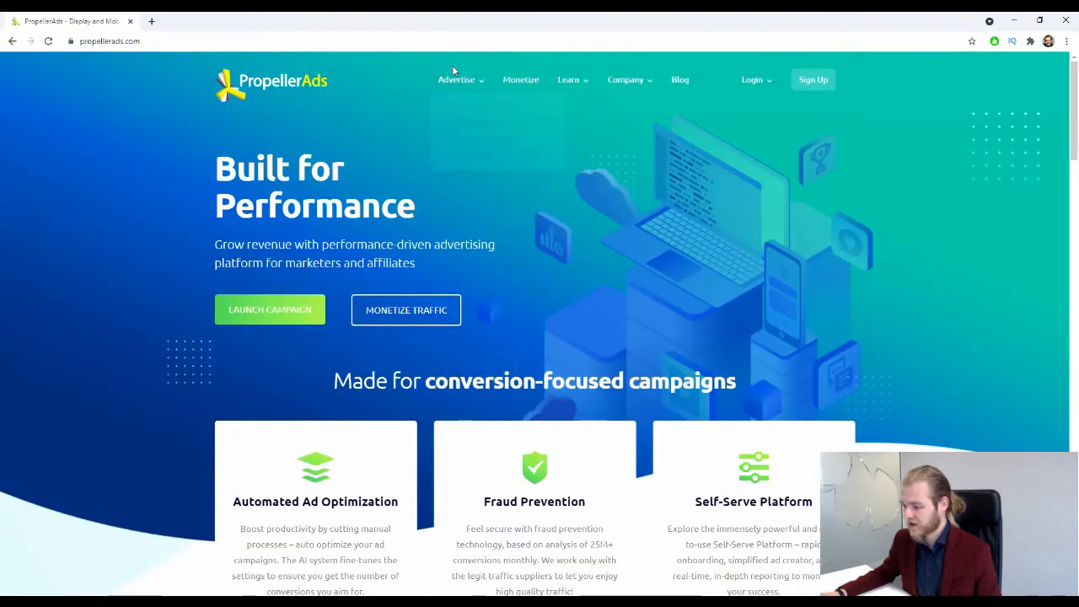
Open the advertisers' Self-Serve Platform page and review its benefits and the Campaign tools overview.
mouse_move(455, 80)
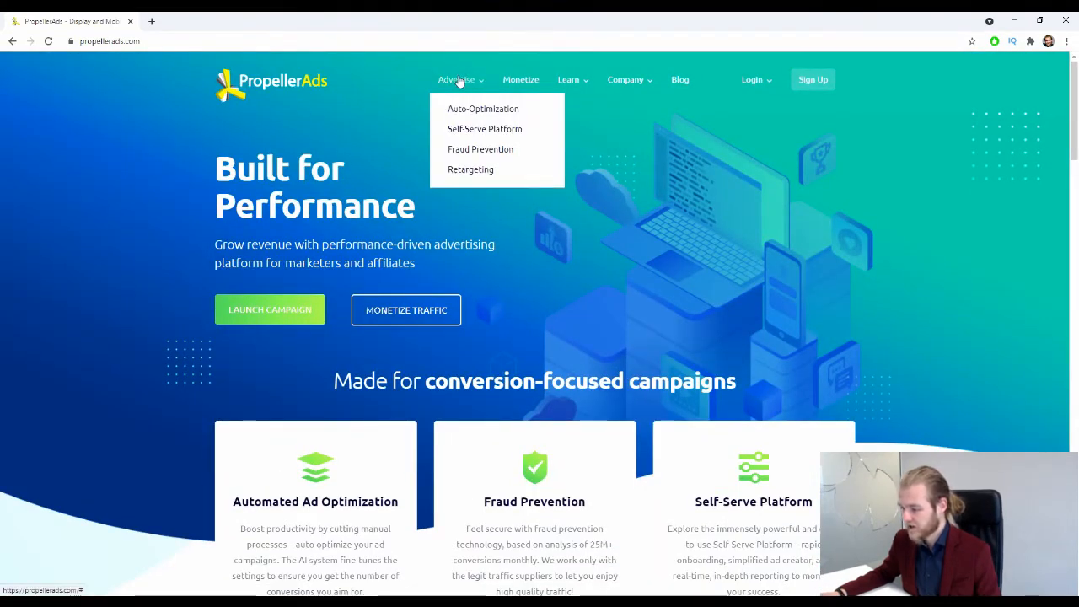
left_click(456, 80)
mouse_move(470, 83)
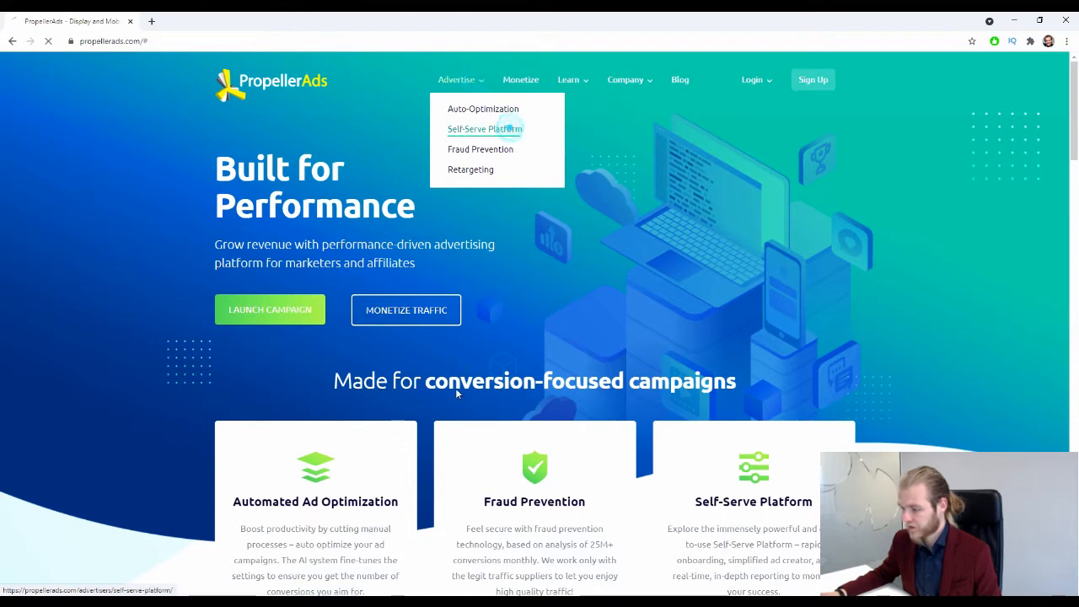
left_click(504, 129)
scroll(455, 361, "down", 1)
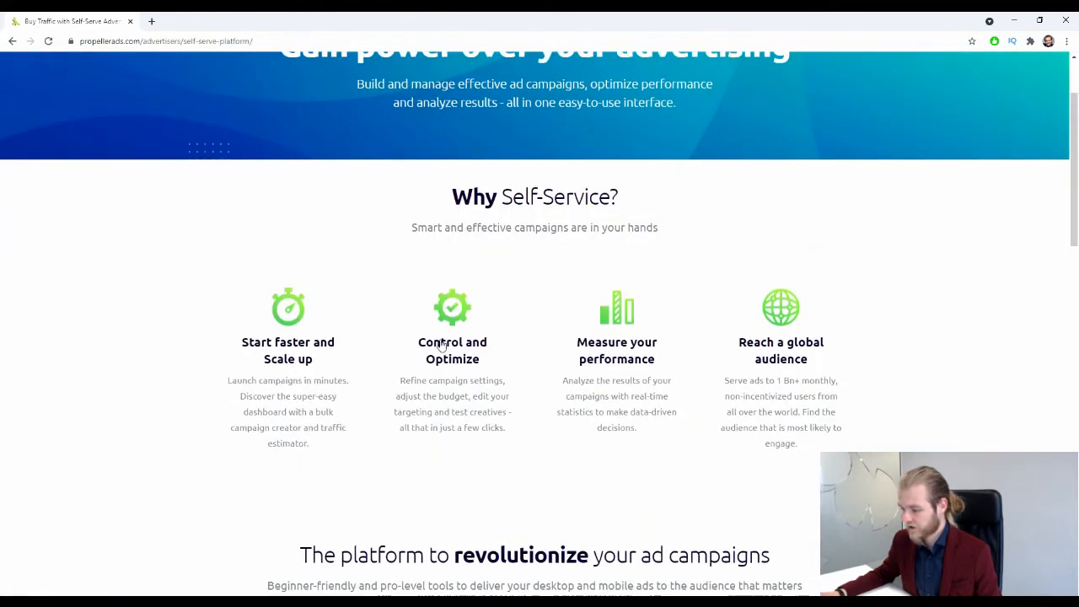
scroll(436, 342, "down", 2)
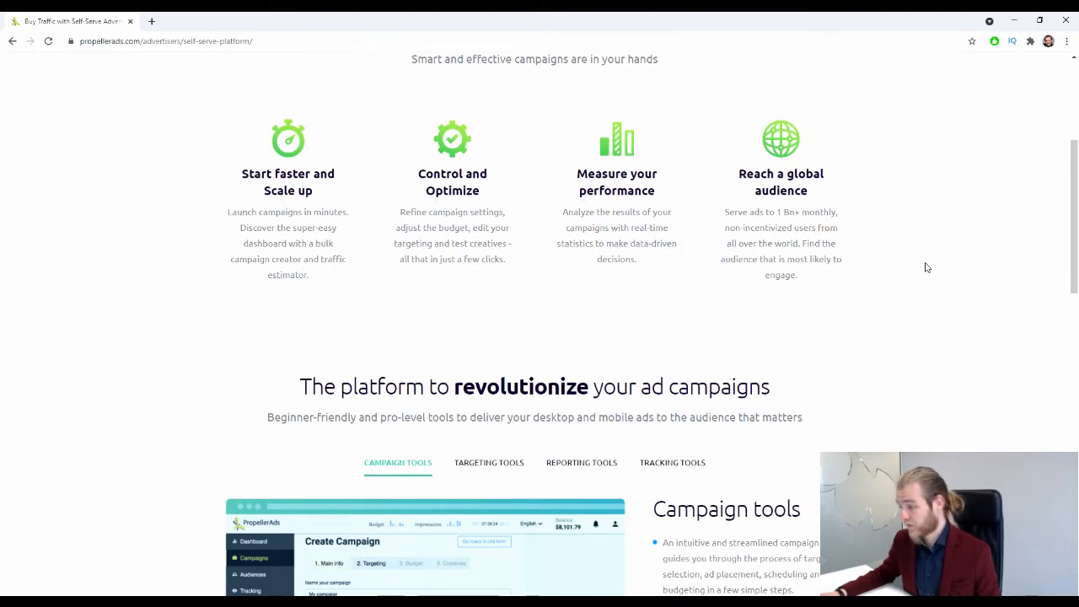
scroll(923, 267, "down", 1)
scroll(923, 267, "down", 3)
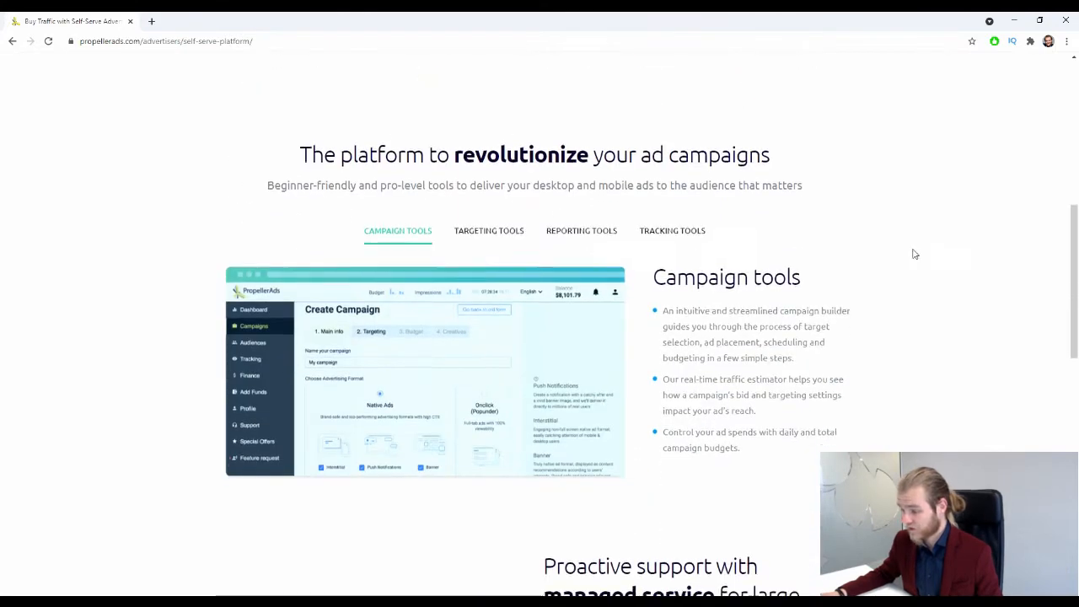
View the Targeting, Reporting and Tracking tools descriptions and skim the remainder of the Self-Serve Platform page.
left_click(509, 181)
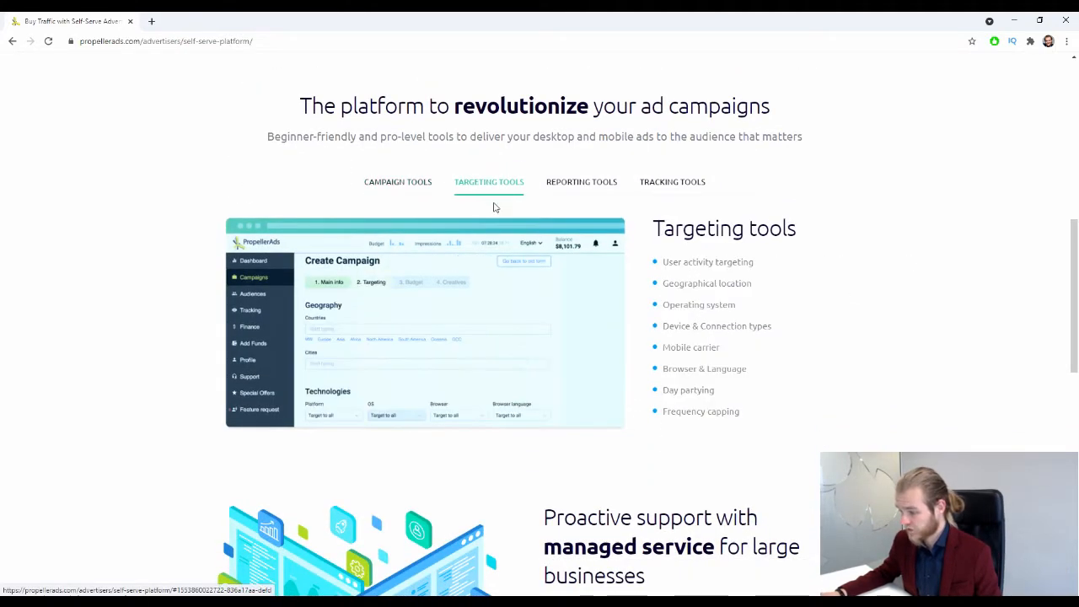
left_click(579, 182)
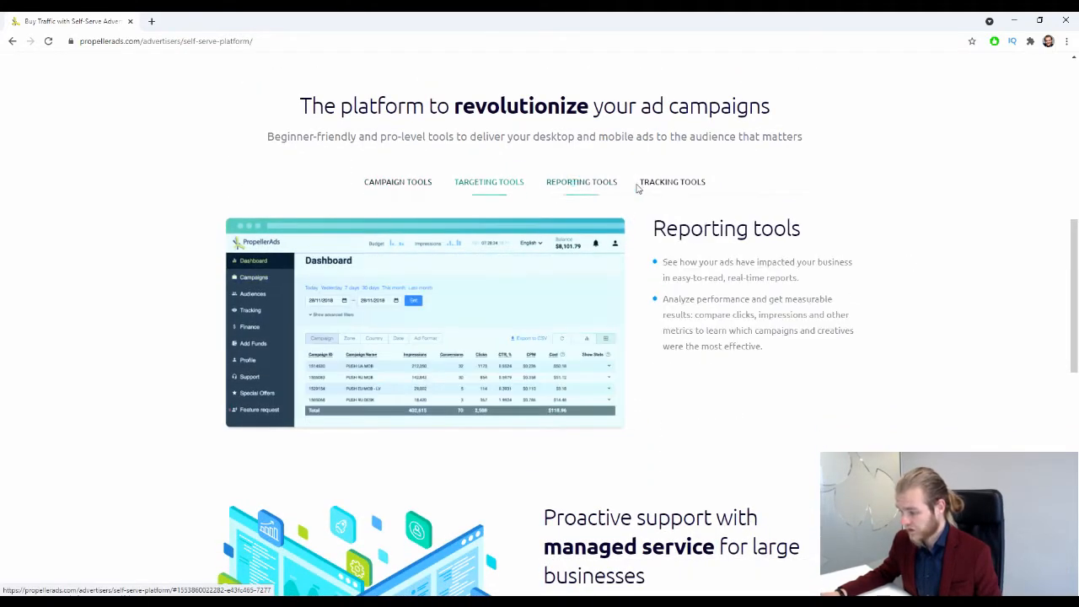
left_click(688, 182)
scroll(839, 202, "down", 5)
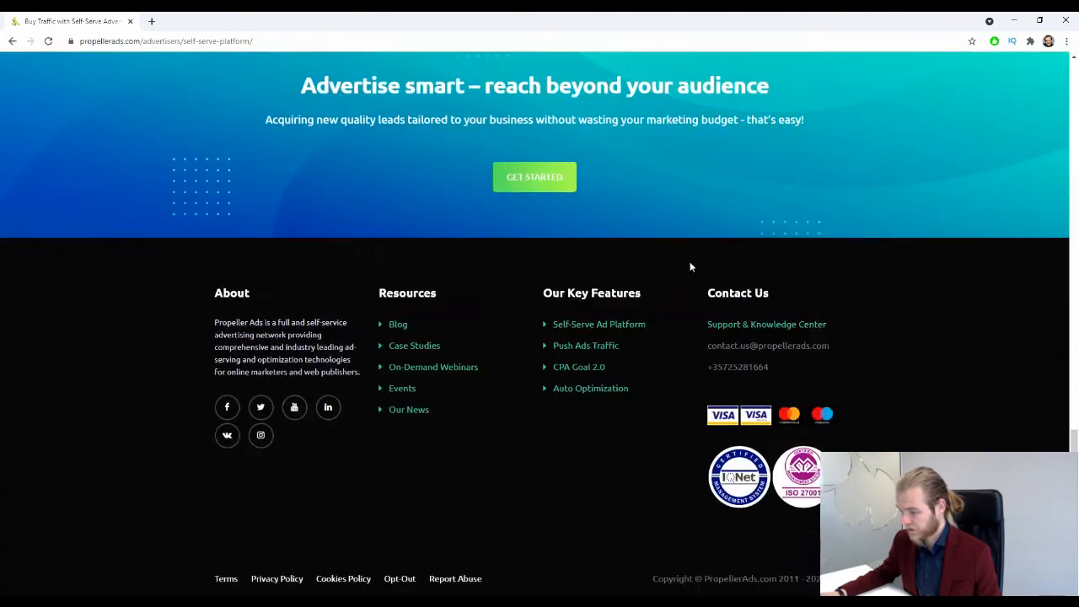
scroll(679, 274, "up", 20)
Open the Auto-Optimization page for advertisers and review the CPA Goal 2.0 and Target CPA sections.
mouse_move(474, 82)
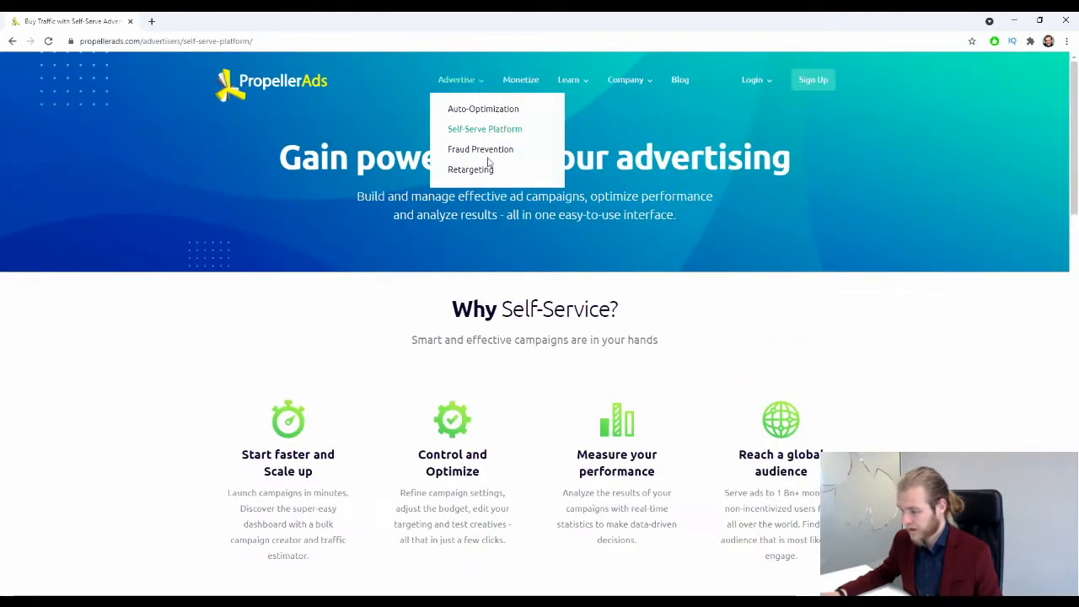
left_click(491, 112)
scroll(472, 151, "down", 3)
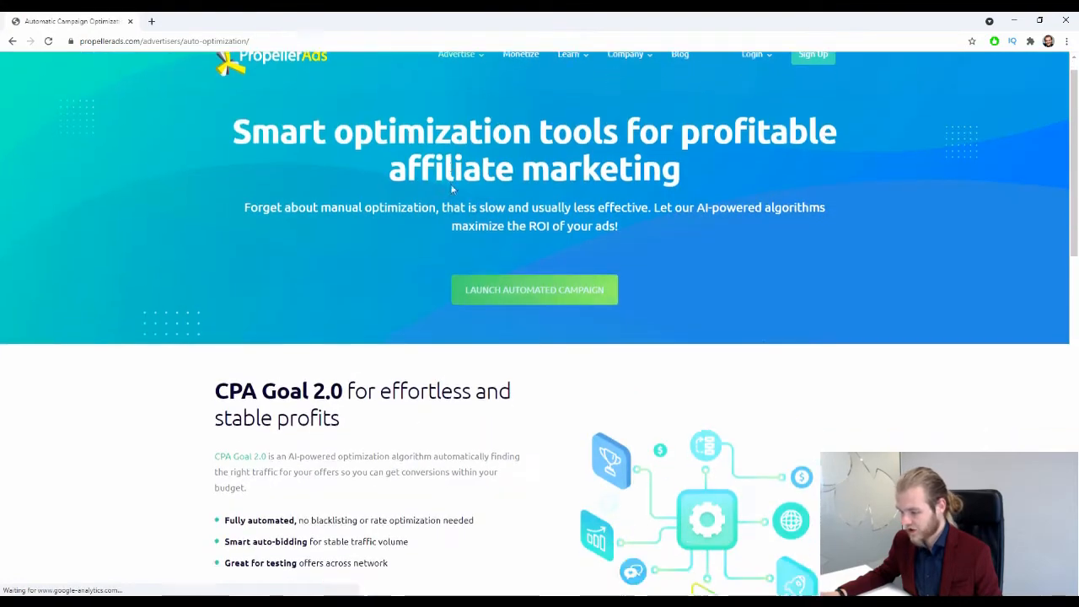
scroll(438, 196, "down", 5)
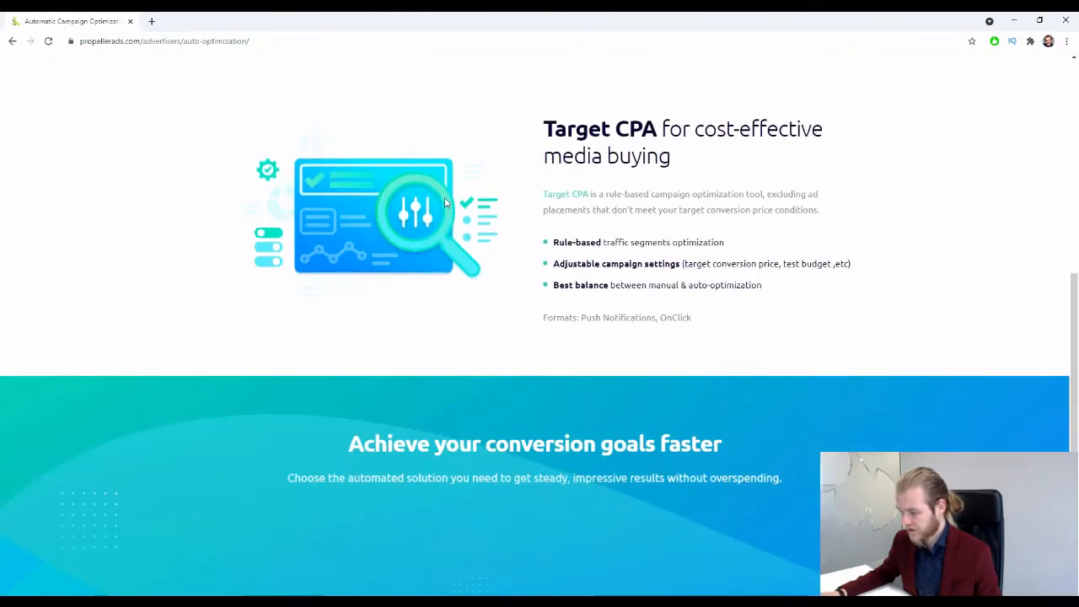
scroll(445, 203, "down", 3)
scroll(445, 200, "up", 10)
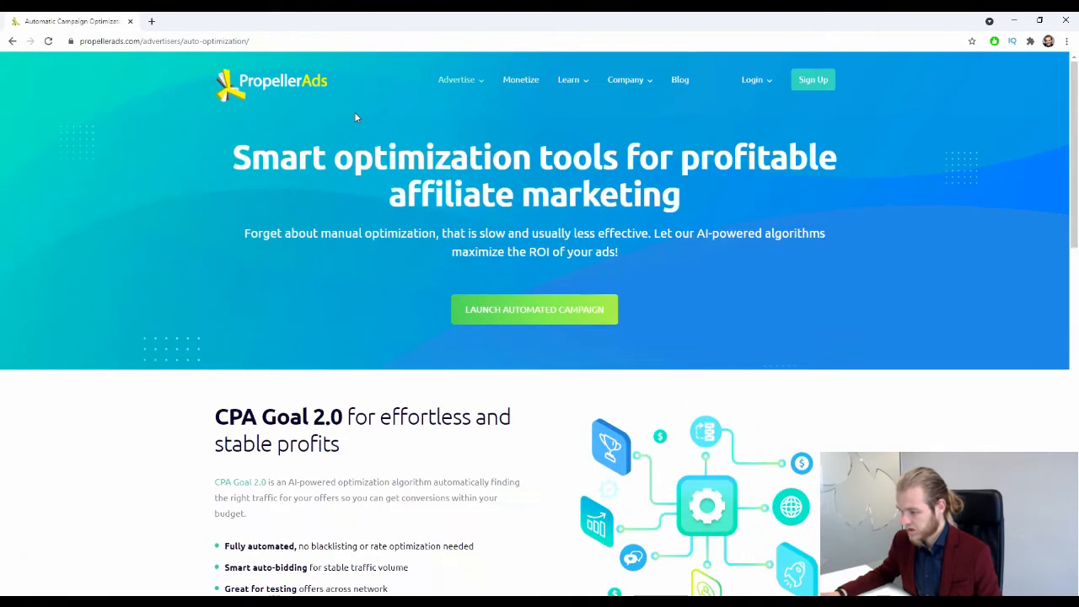
Open the Fraud Prevention page for advertisers and look over its ad fraud protection sections.
mouse_move(477, 84)
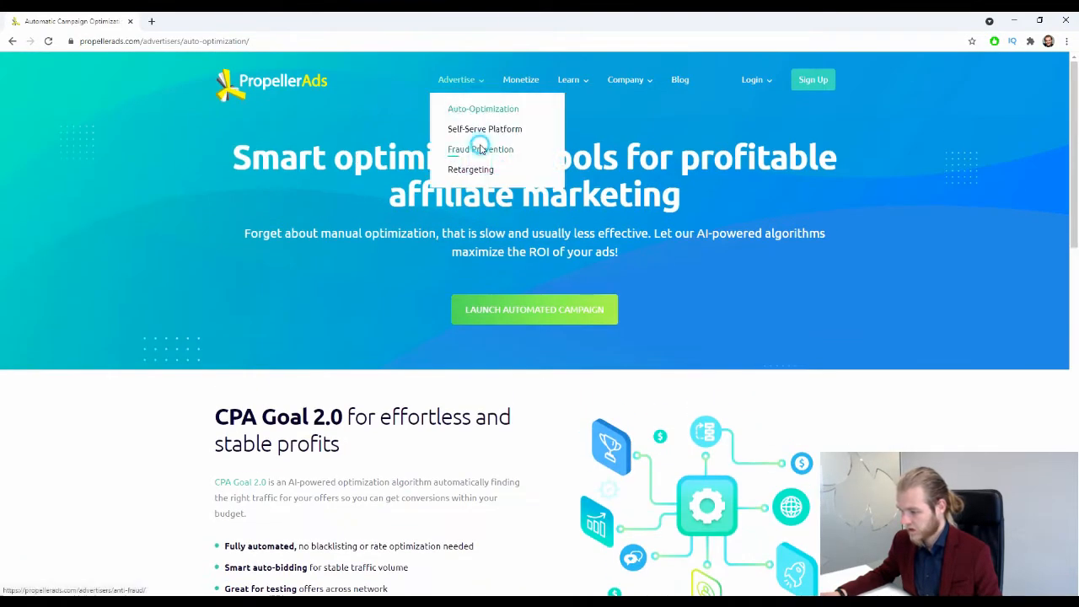
left_click(481, 146)
scroll(405, 308, "down", 2)
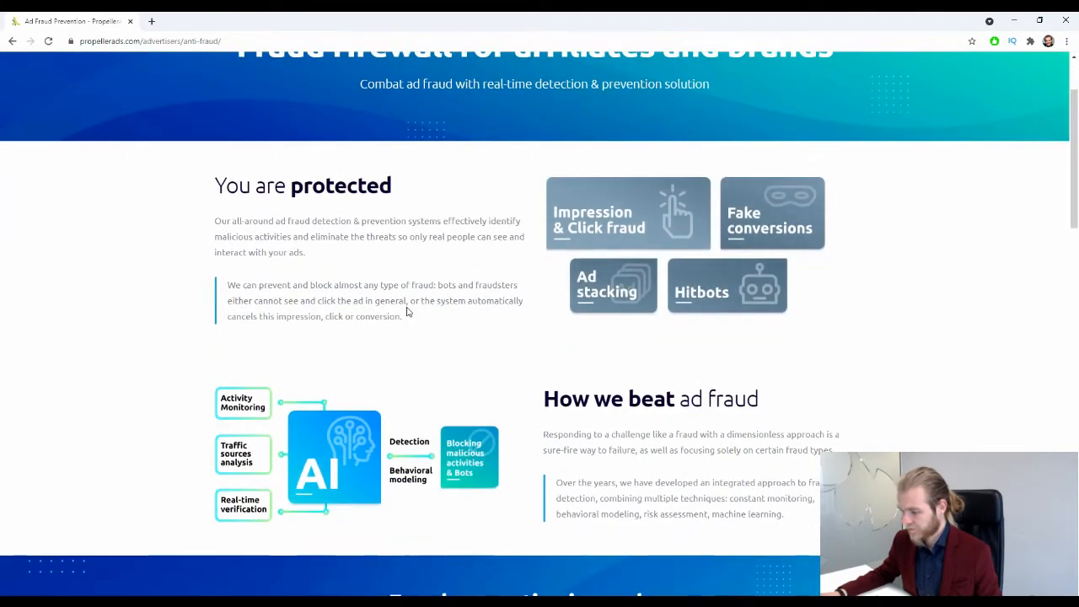
scroll(408, 310, "down", 2)
scroll(408, 309, "up", 4)
Open the Retargeting page for advertisers and skim how it works, its reasons and its supported verticals.
mouse_move(460, 79)
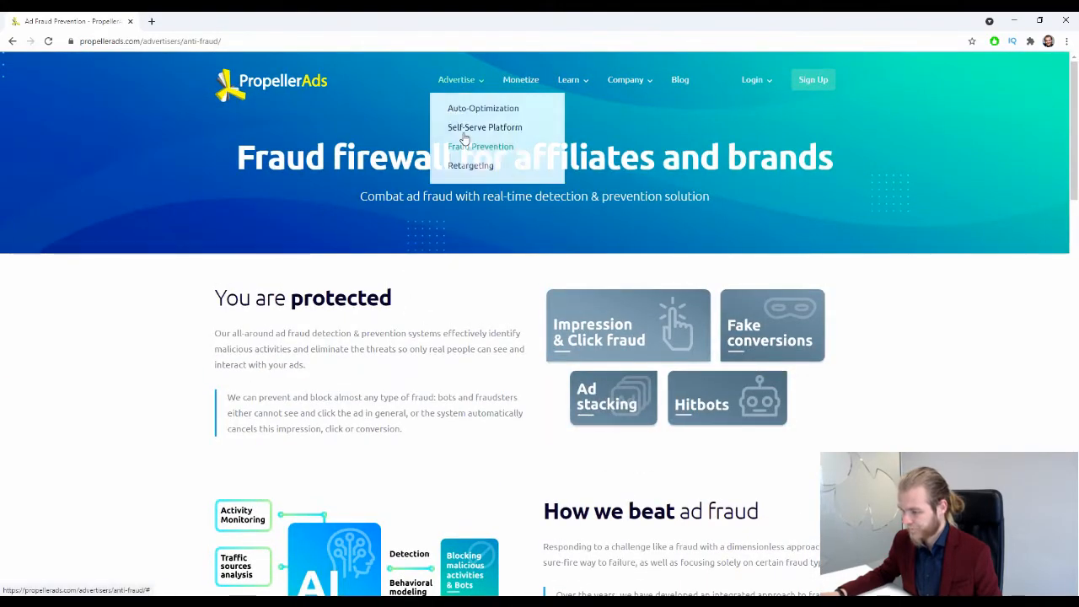
left_click(470, 170)
scroll(371, 239, "down", 3)
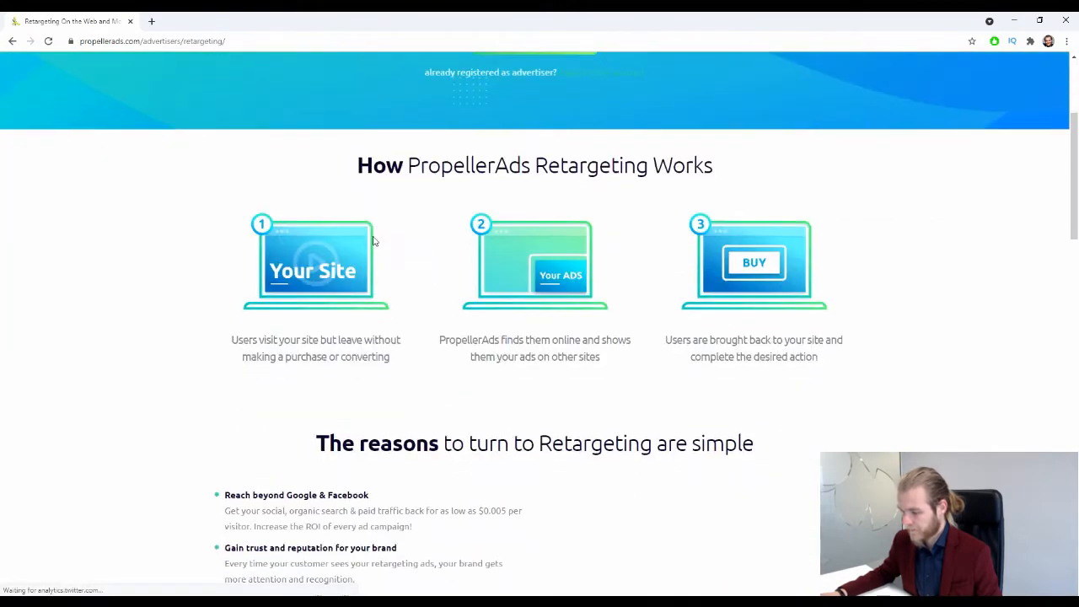
scroll(379, 242, "down", 9)
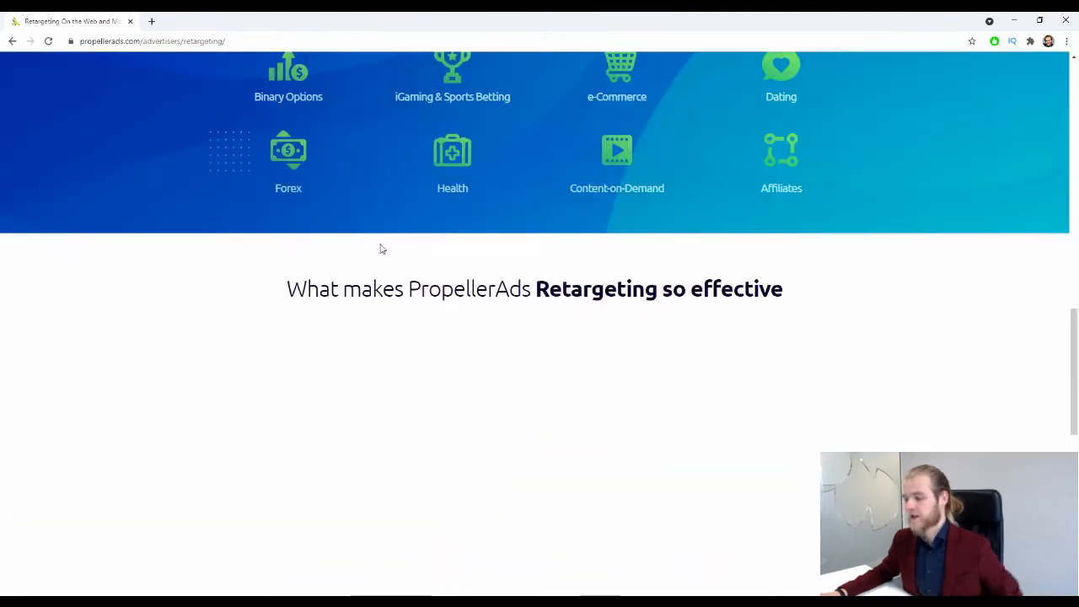
scroll(365, 237, "down", 5)
scroll(376, 281, "up", 15)
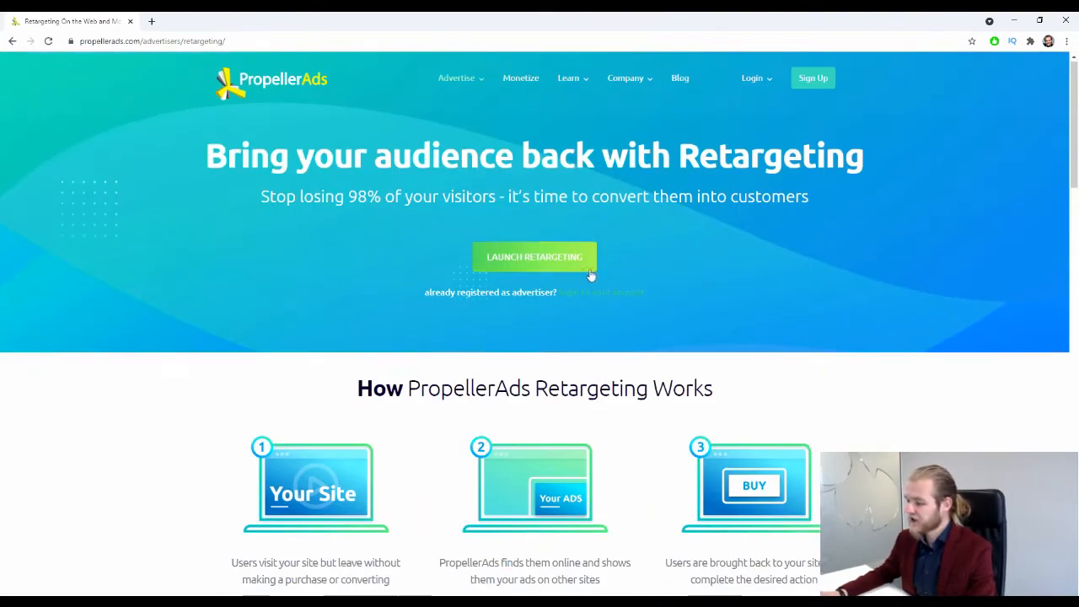
Log in as an advertiser and open a blank campaign creation form from the Statistics page.
mouse_move(750, 81)
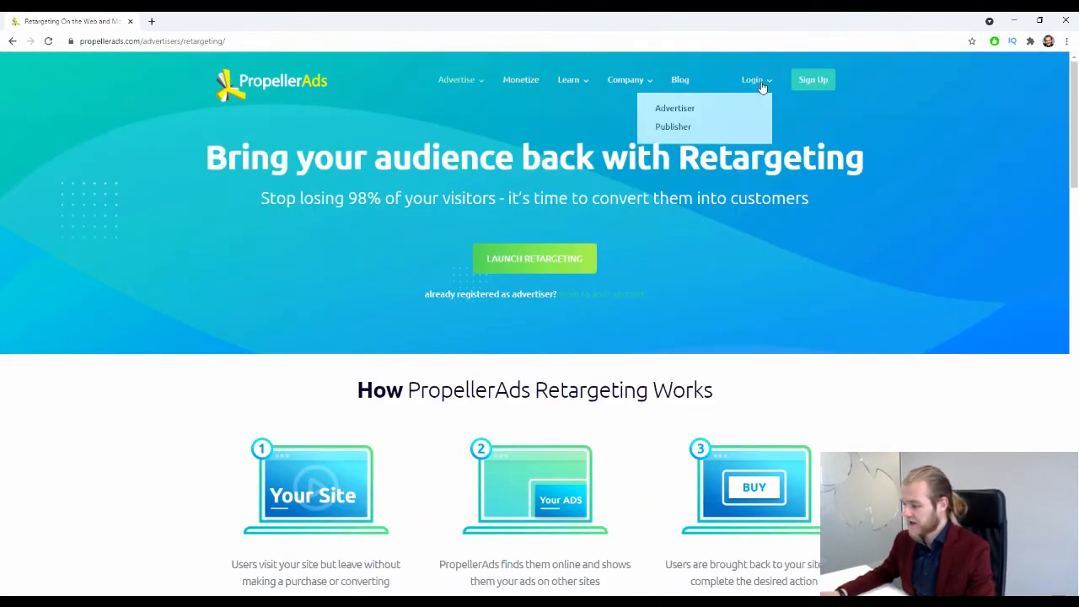
left_click(675, 108)
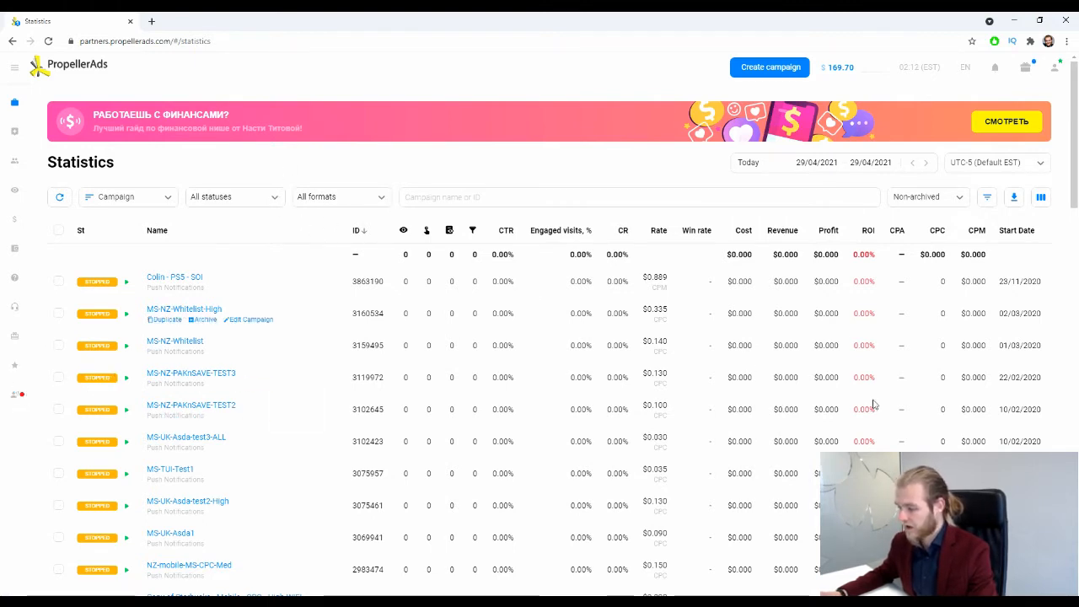
left_click(779, 74)
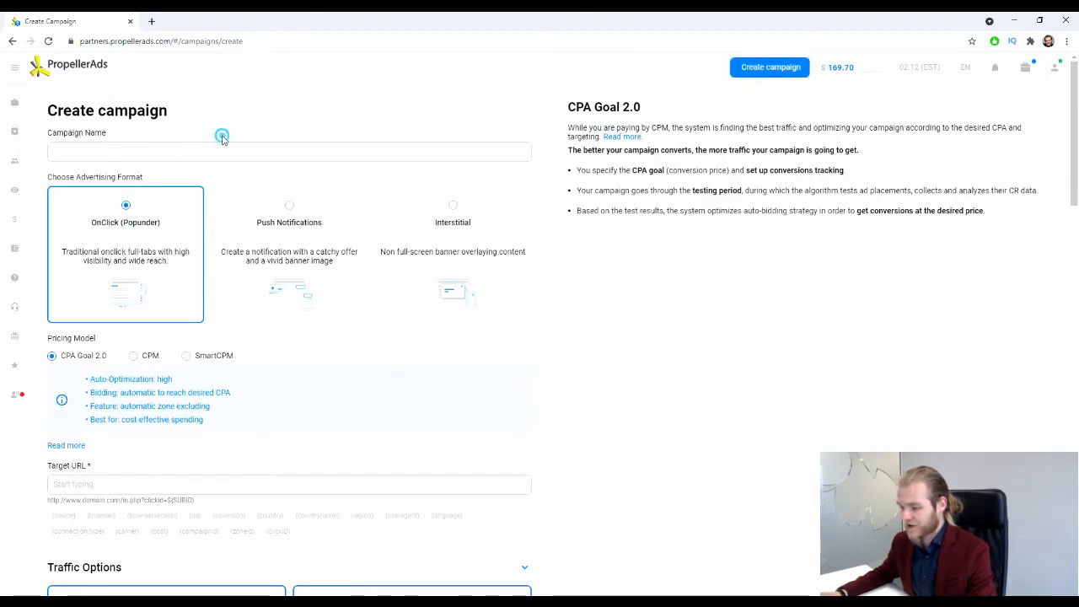
Name the new campaign Deberoo.
left_click(219, 147)
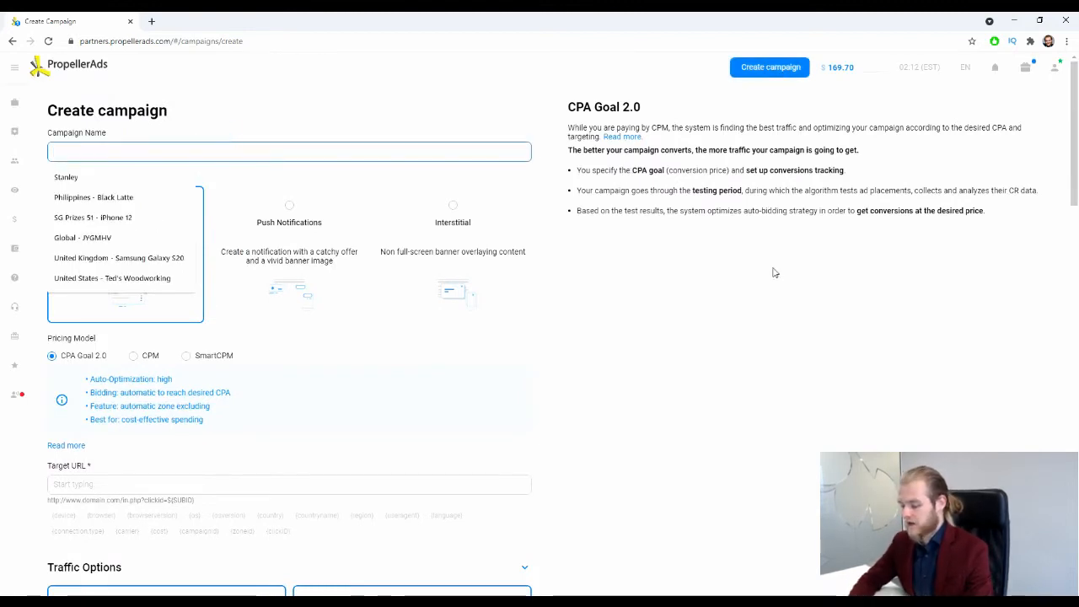
type("Deberoo")
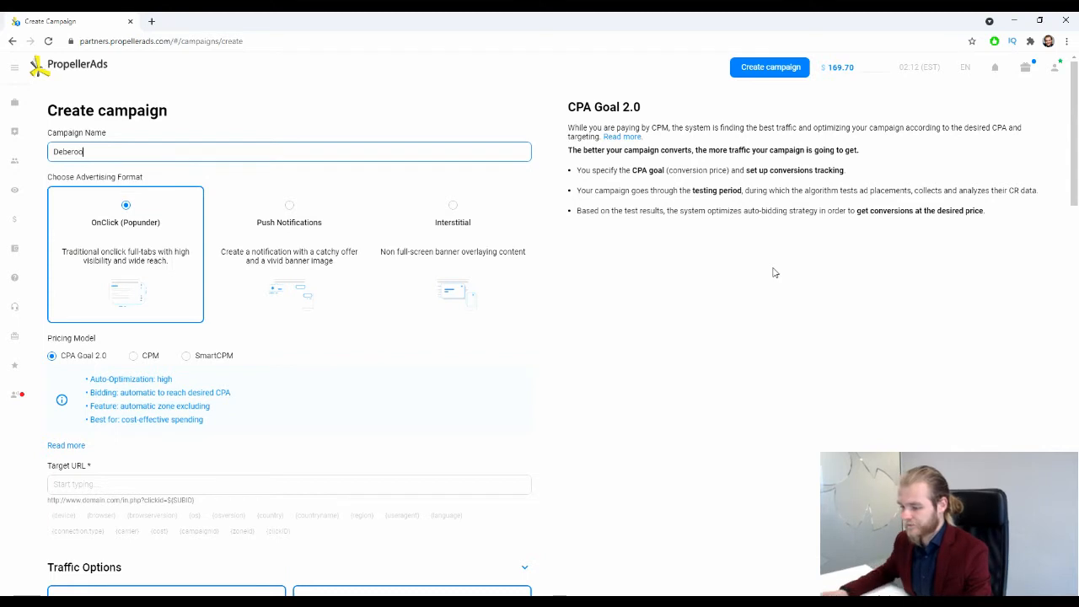
left_click(628, 288)
scroll(352, 274, "down", 1)
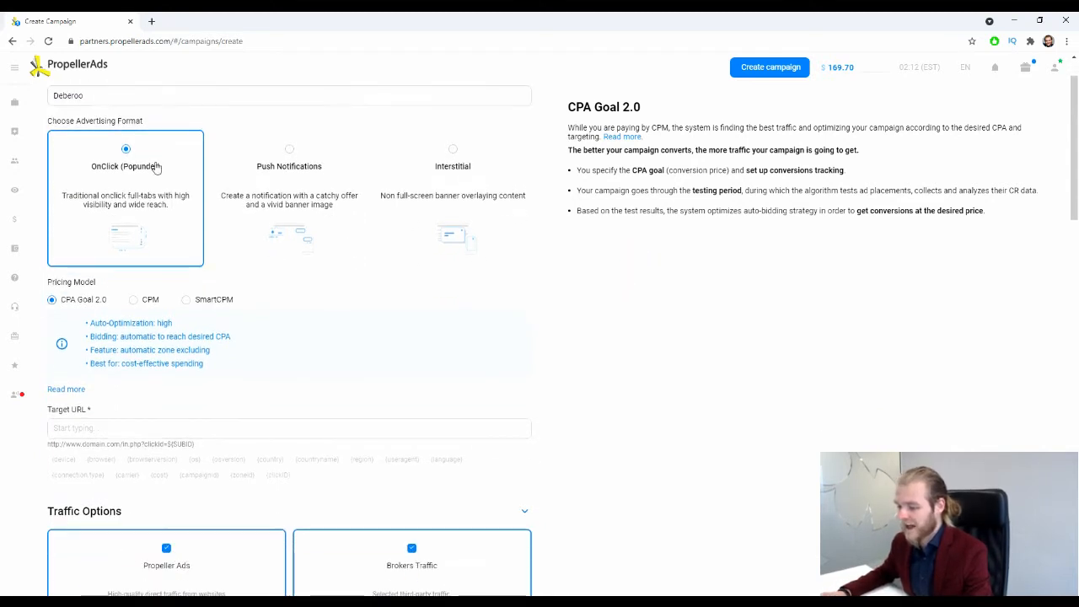
scroll(156, 168, "up", 1)
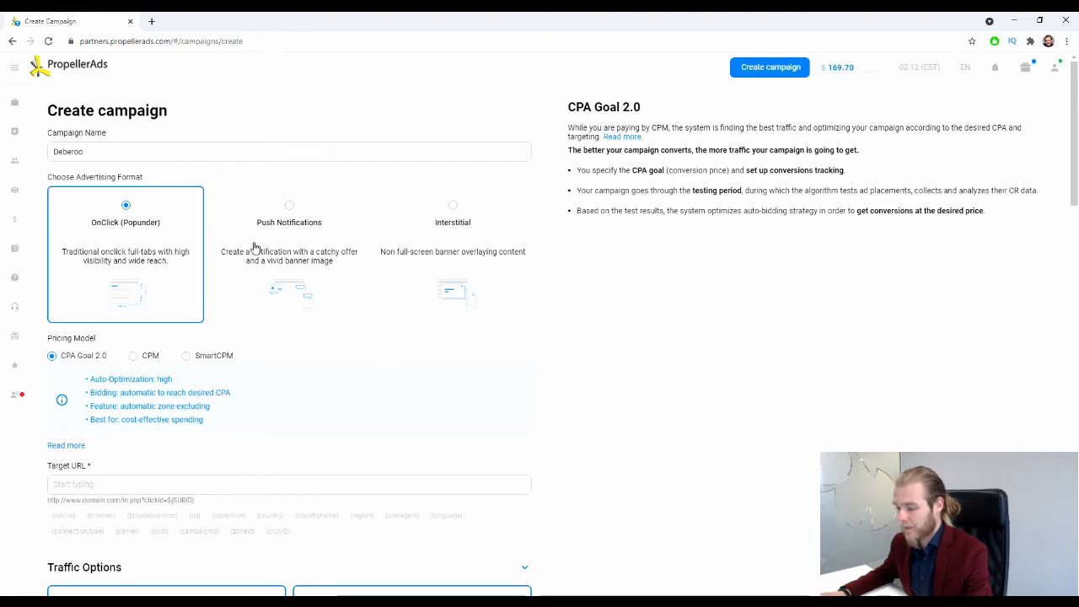
Choose Push Notifications as the advertising format and exclude In-Page Push from the notification types.
left_click(297, 245)
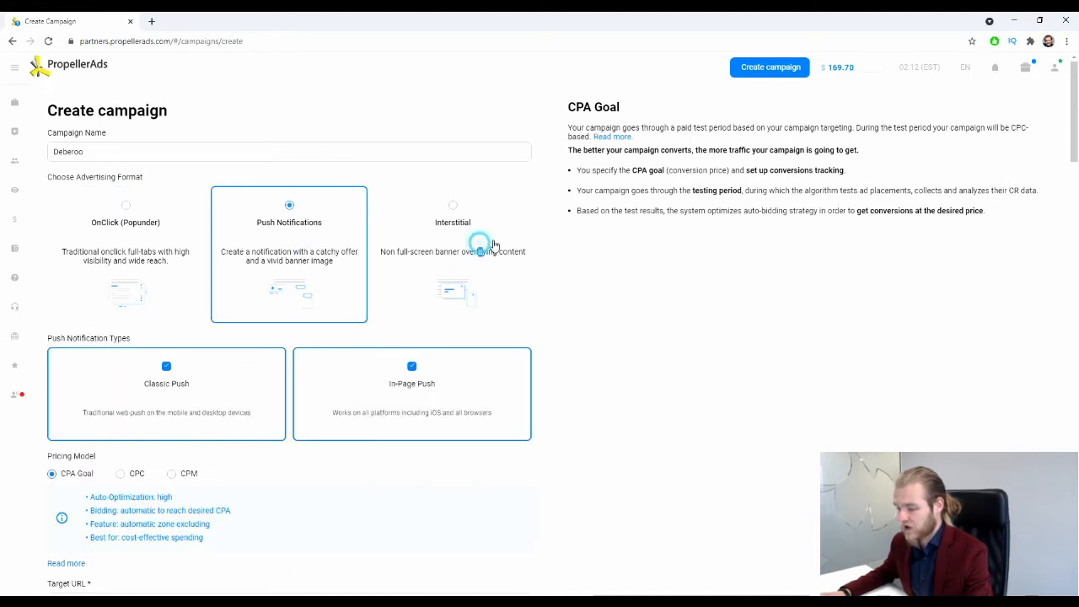
left_click(492, 240)
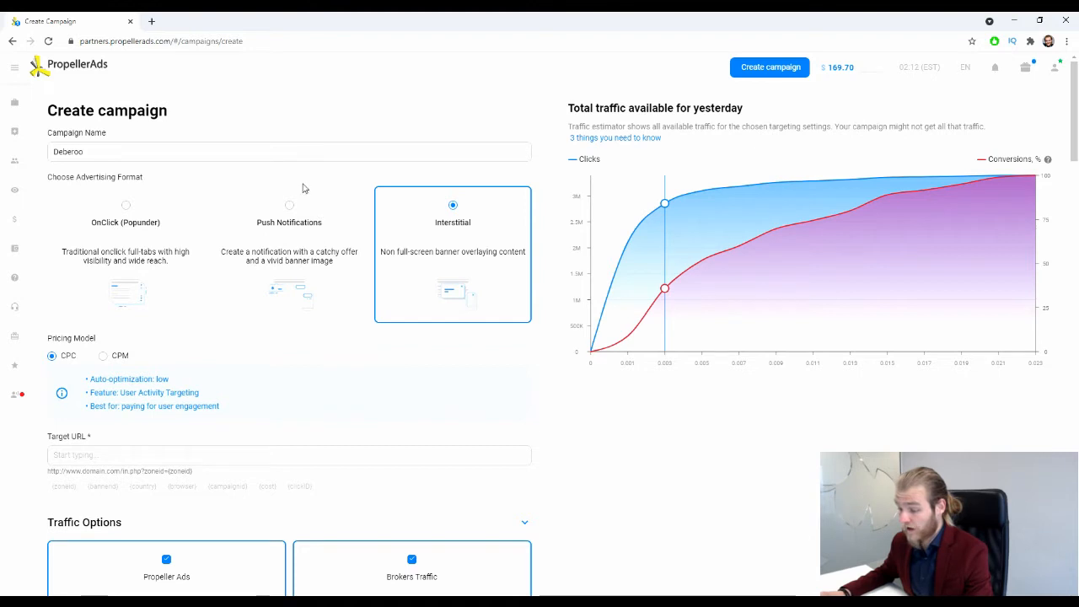
left_click(300, 234)
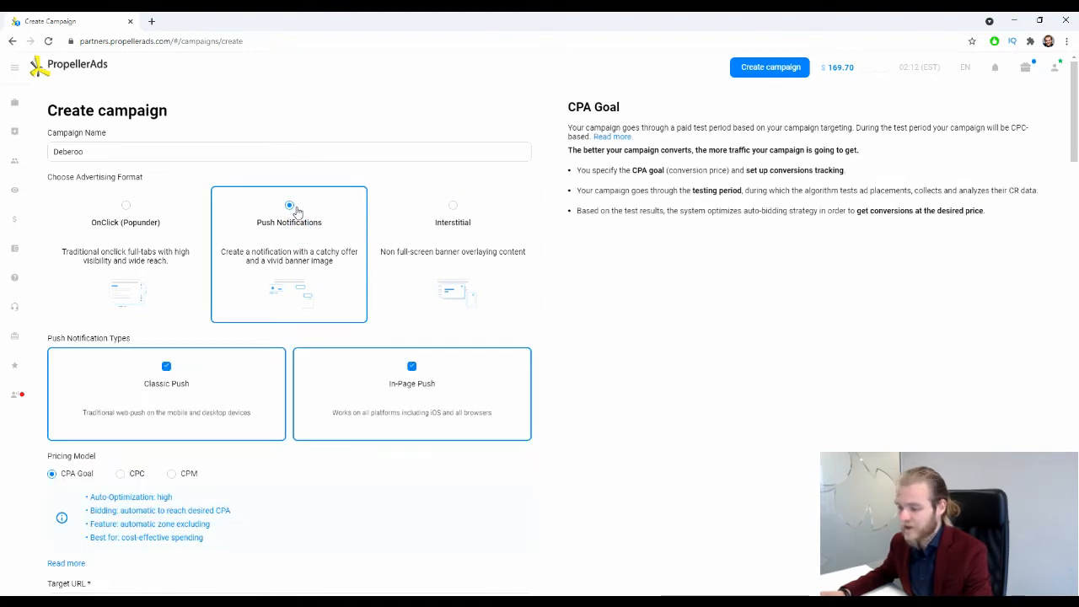
scroll(296, 212, "down", 1)
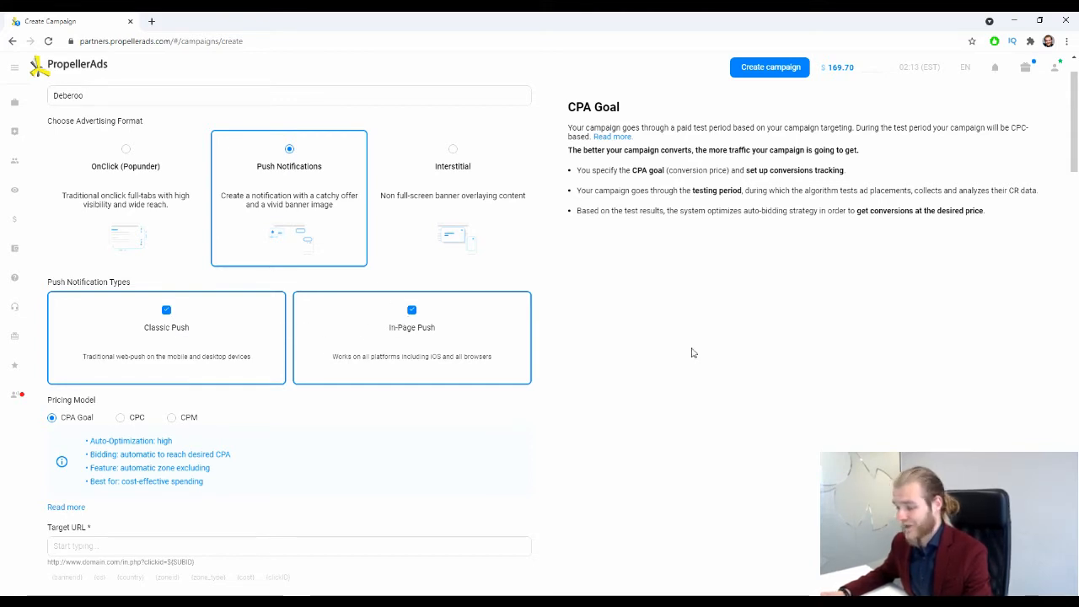
left_click(472, 354)
scroll(530, 371, "down", 2)
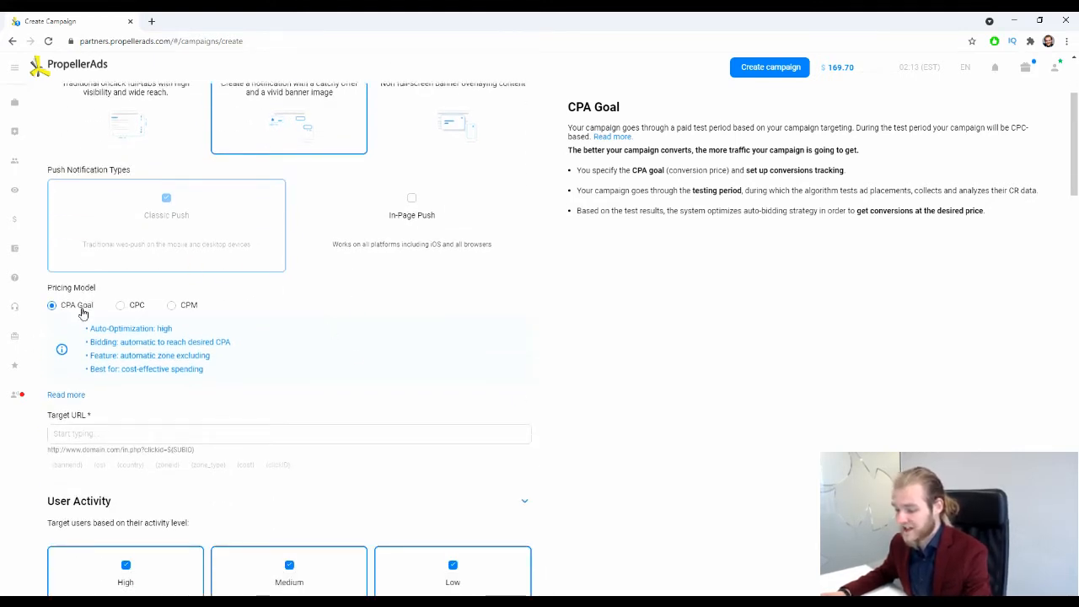
Set the pricing model to CPM and restrict the push notification types to Classic Push.
left_click(137, 305)
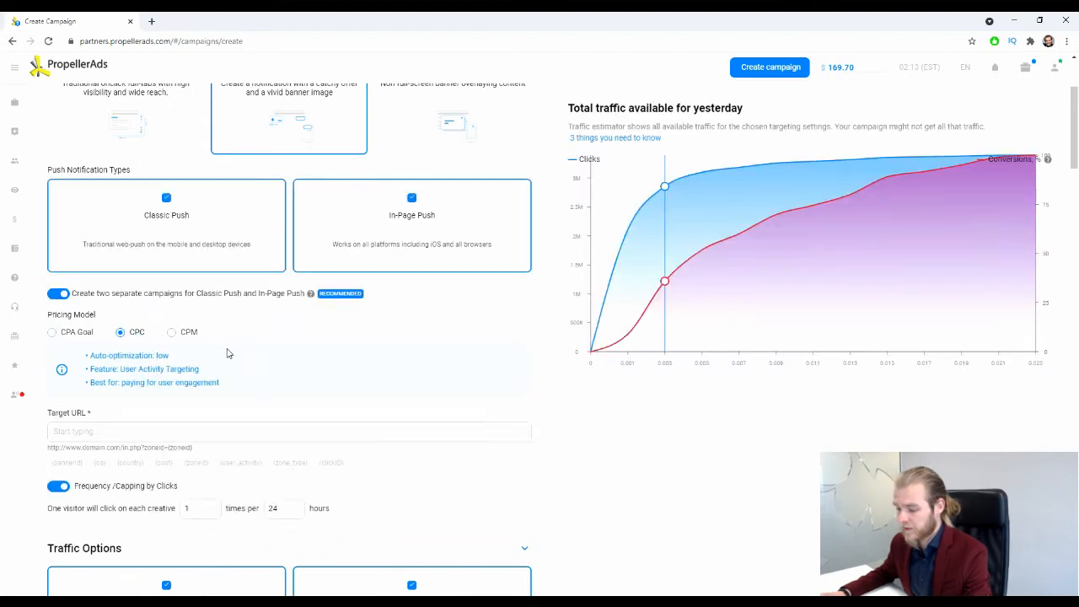
left_click(189, 334)
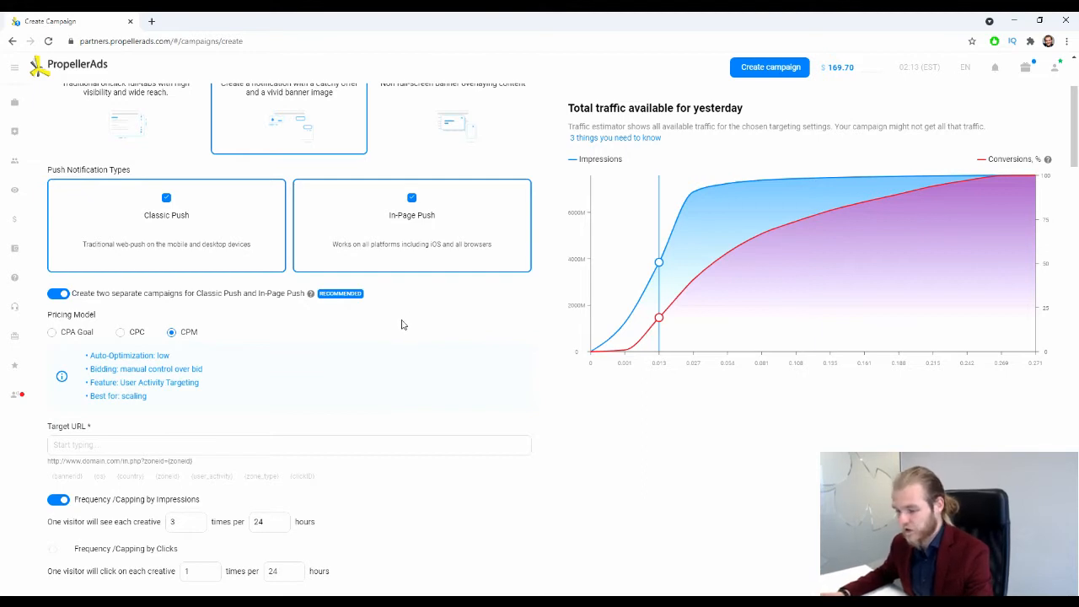
scroll(405, 337, "down", 1)
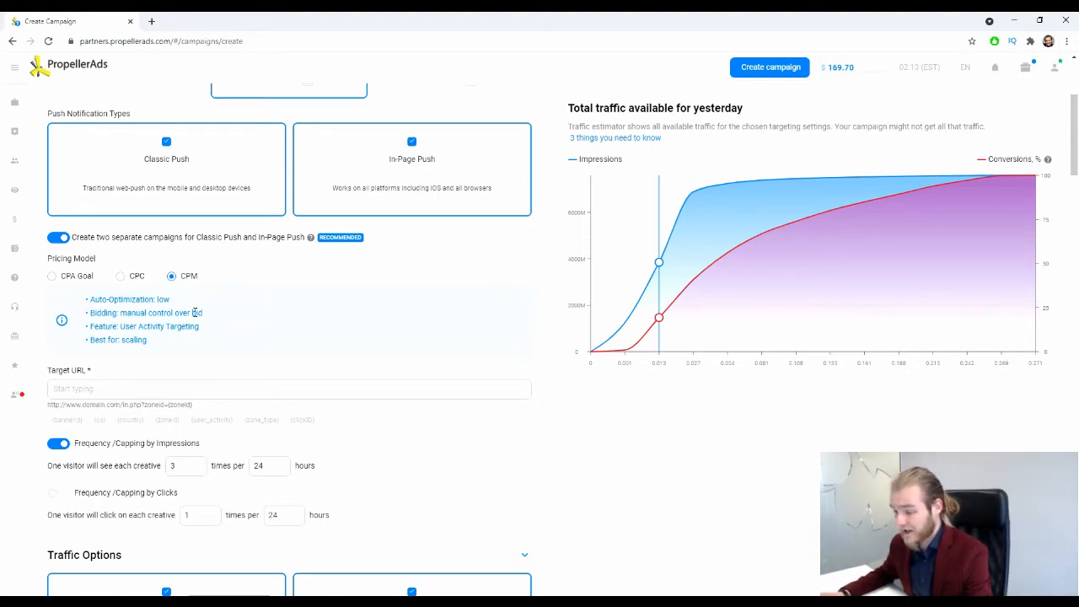
scroll(200, 270, "up", 1)
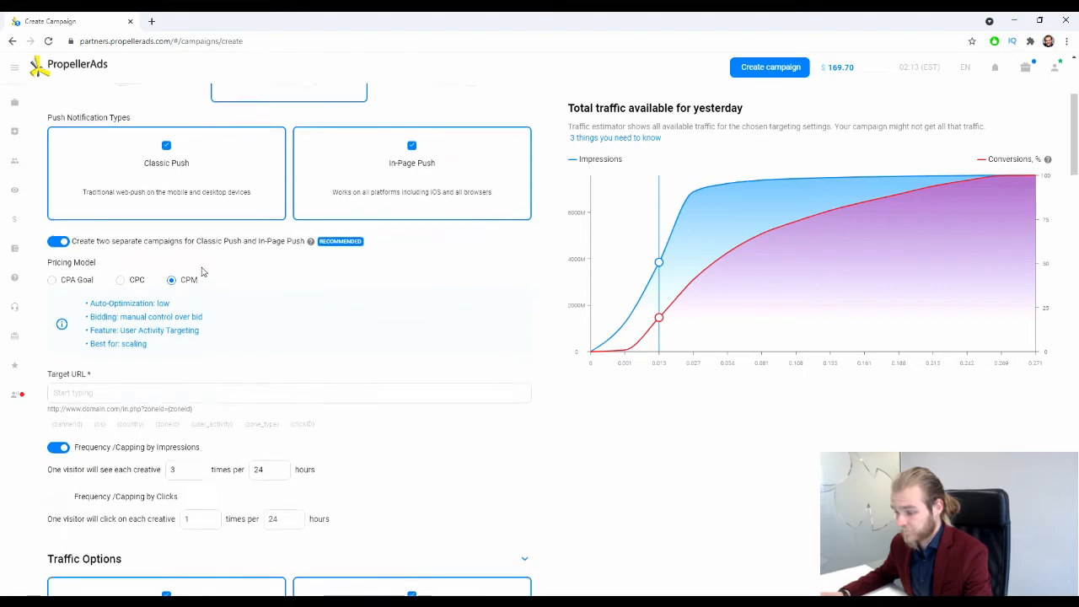
left_click(422, 251)
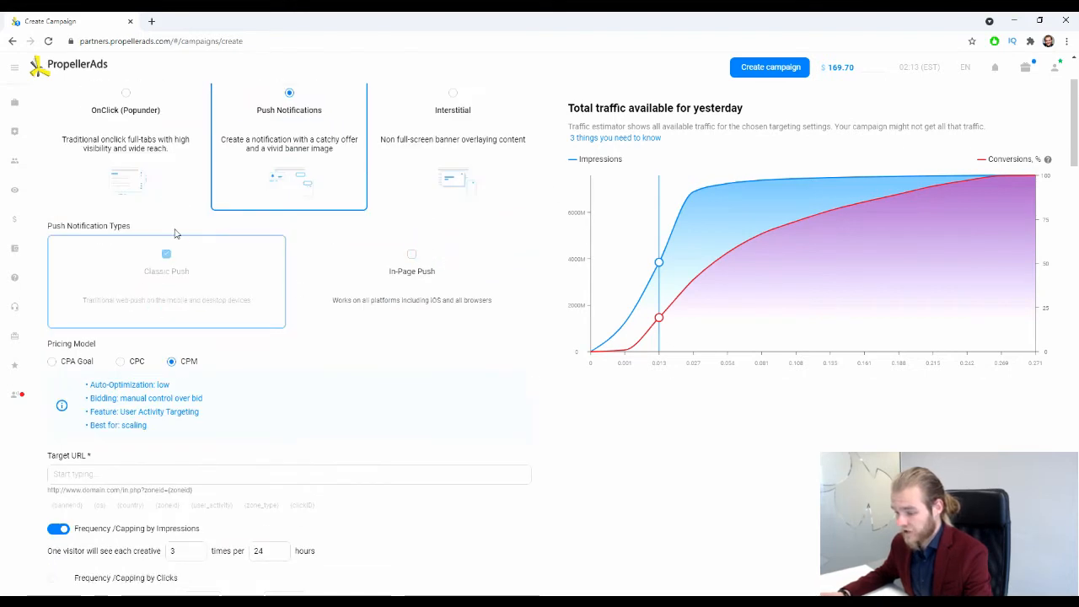
scroll(183, 210, "down", 1)
scroll(241, 287, "down", 1)
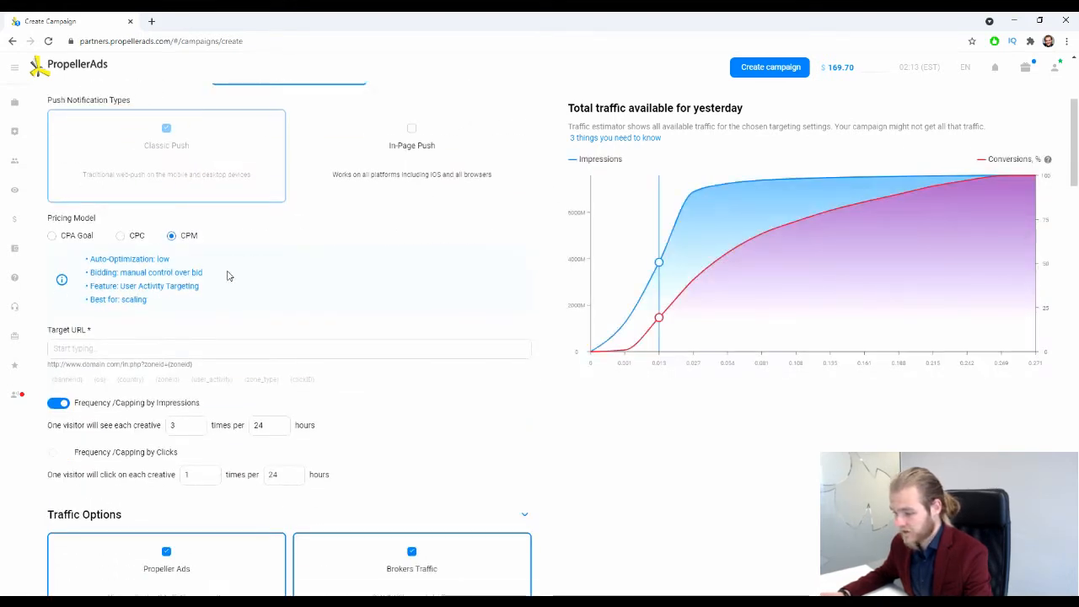
Enter CAMPAIGNURL.com as the campaign's target URL.
left_click(204, 305)
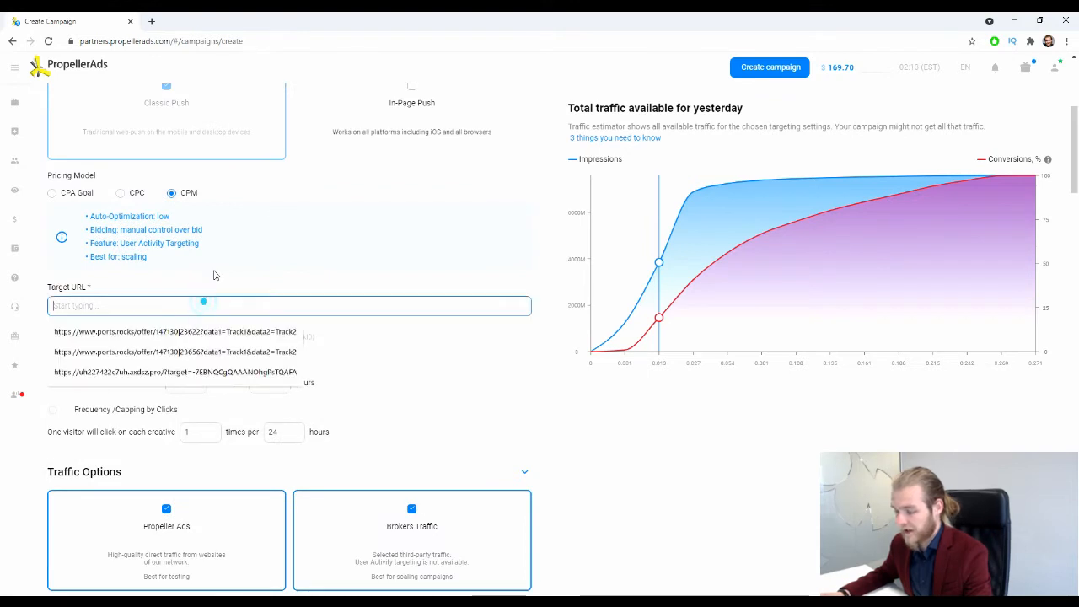
scroll(253, 244, "down", 2)
left_click(181, 193)
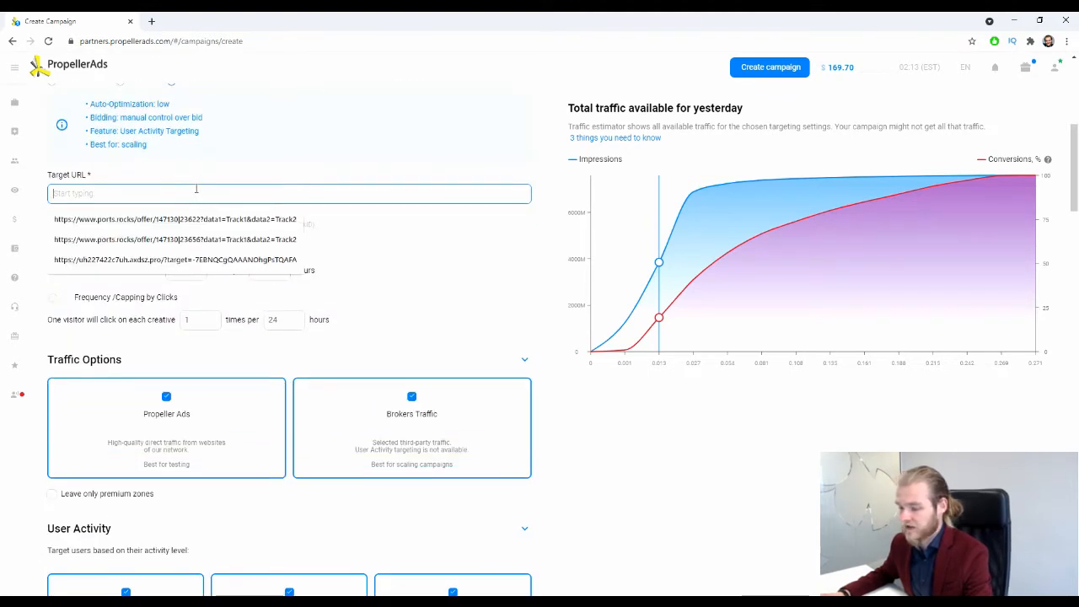
type("CAM")
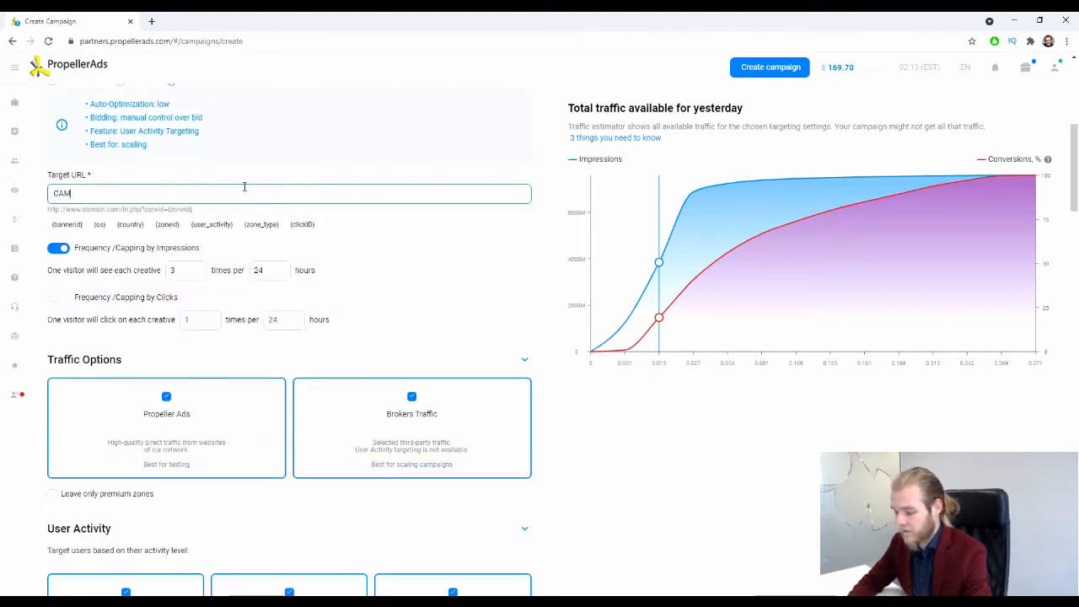
type("PAIGN U")
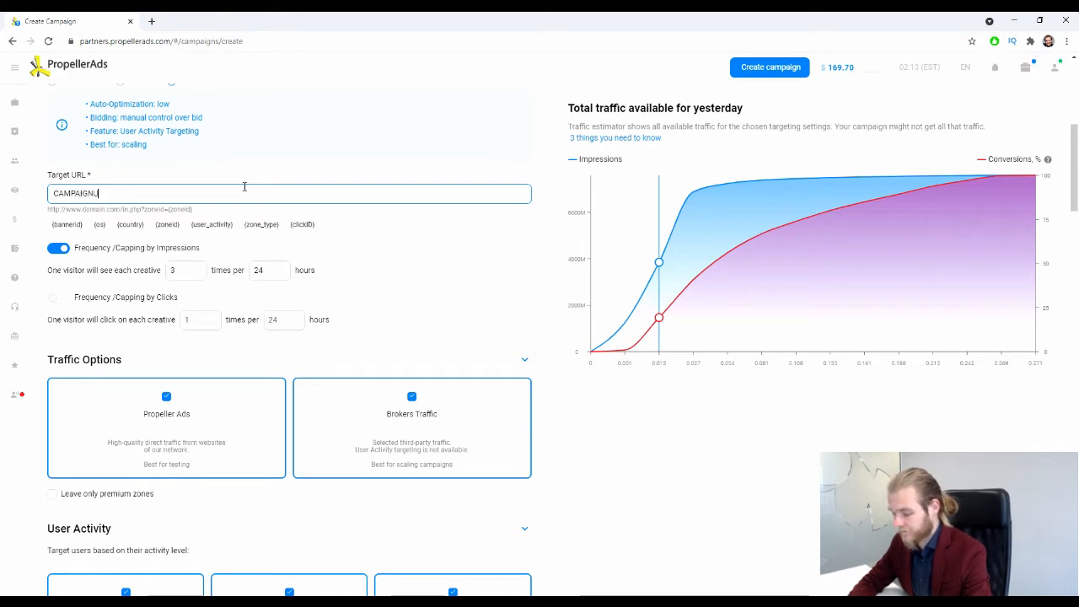
type("RL.com")
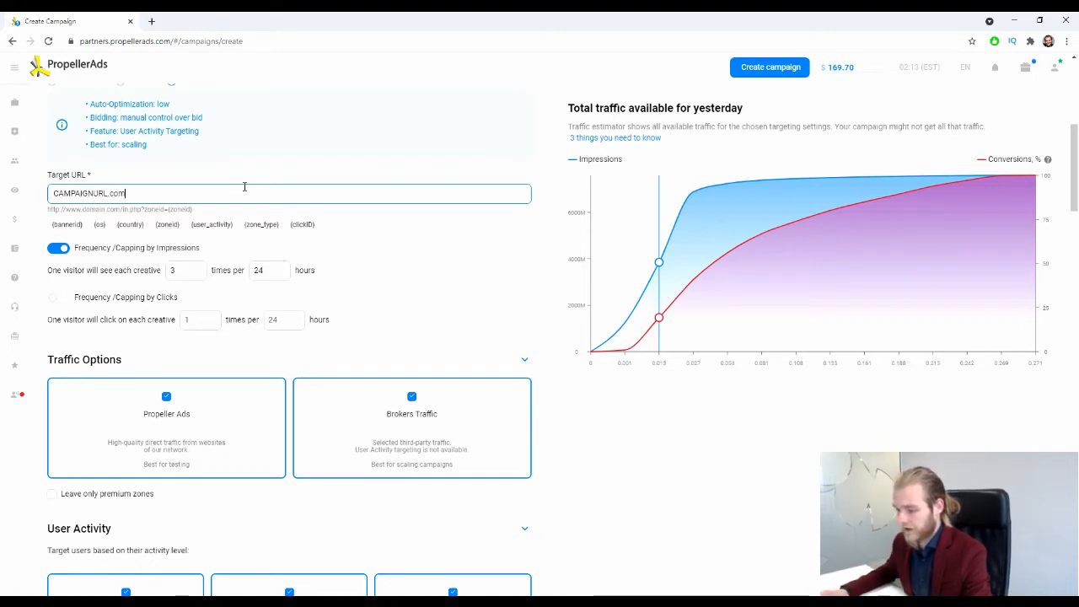
left_click(362, 247)
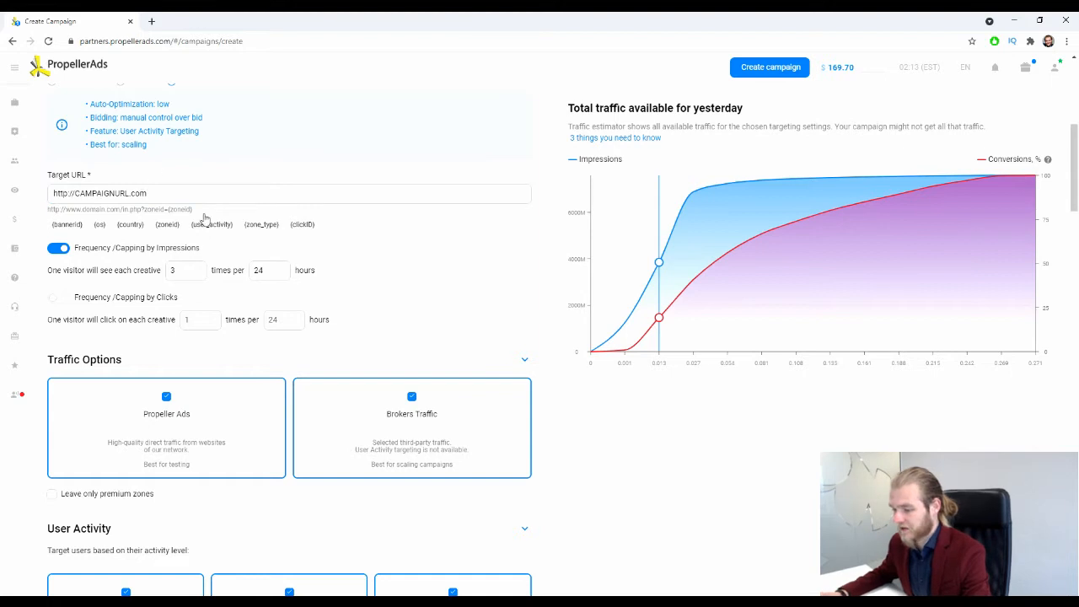
Set the frequency capping by impressions to 1 time per 12 hours for each visitor.
mouse_move(100, 249)
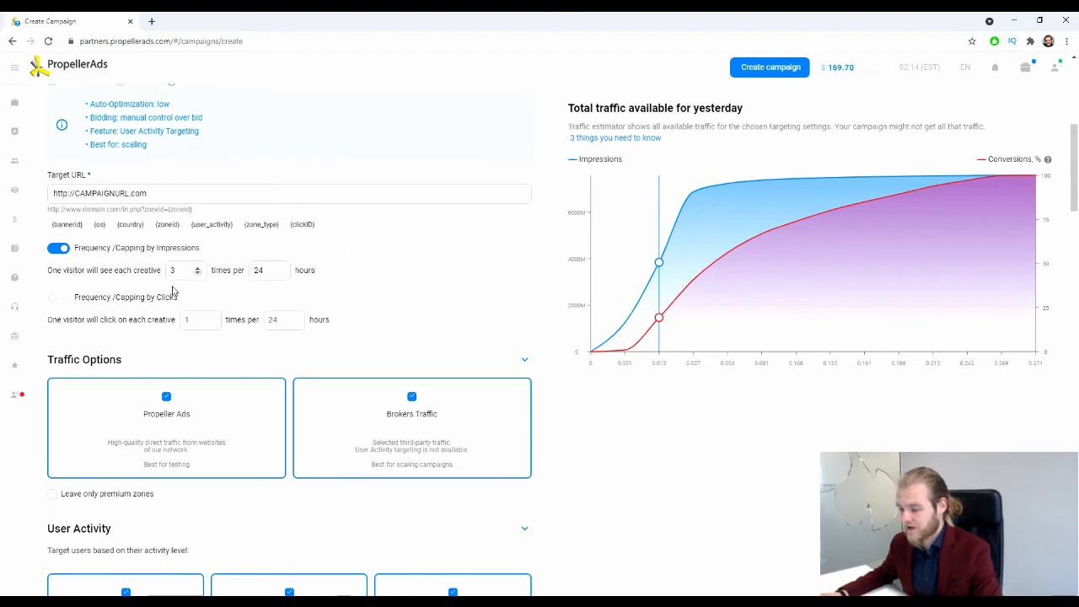
left_click_drag(50, 270, 108, 270)
left_click(113, 270)
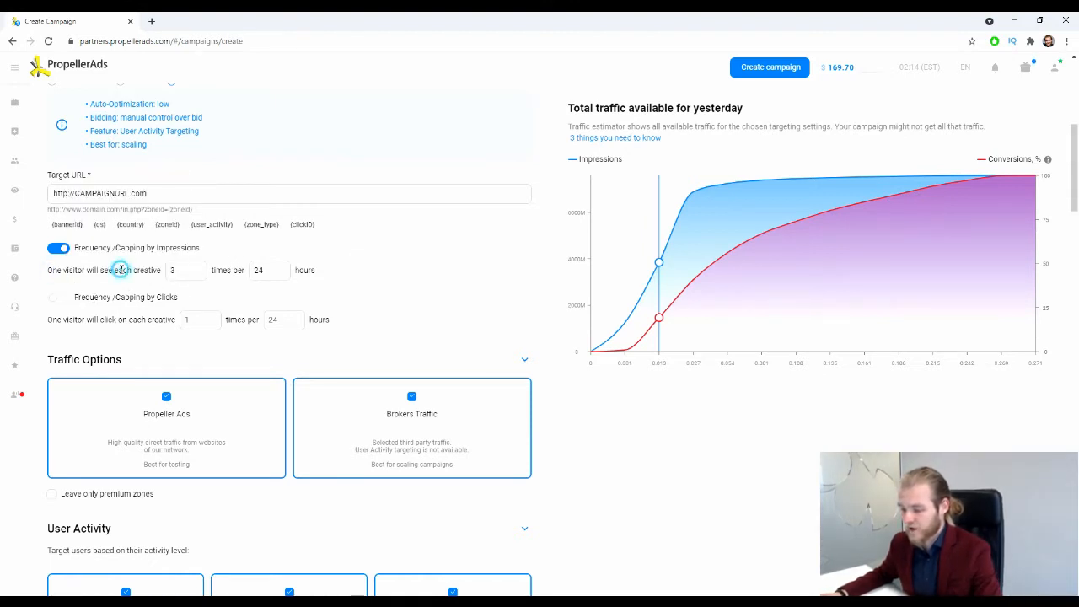
double_click(192, 269)
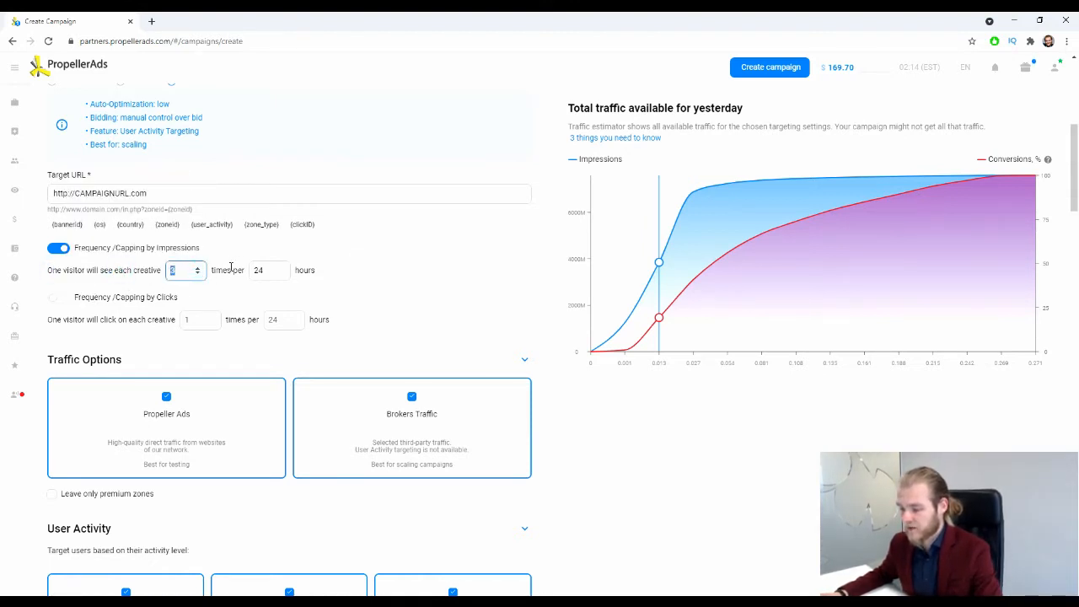
double_click(235, 270)
left_click(321, 267)
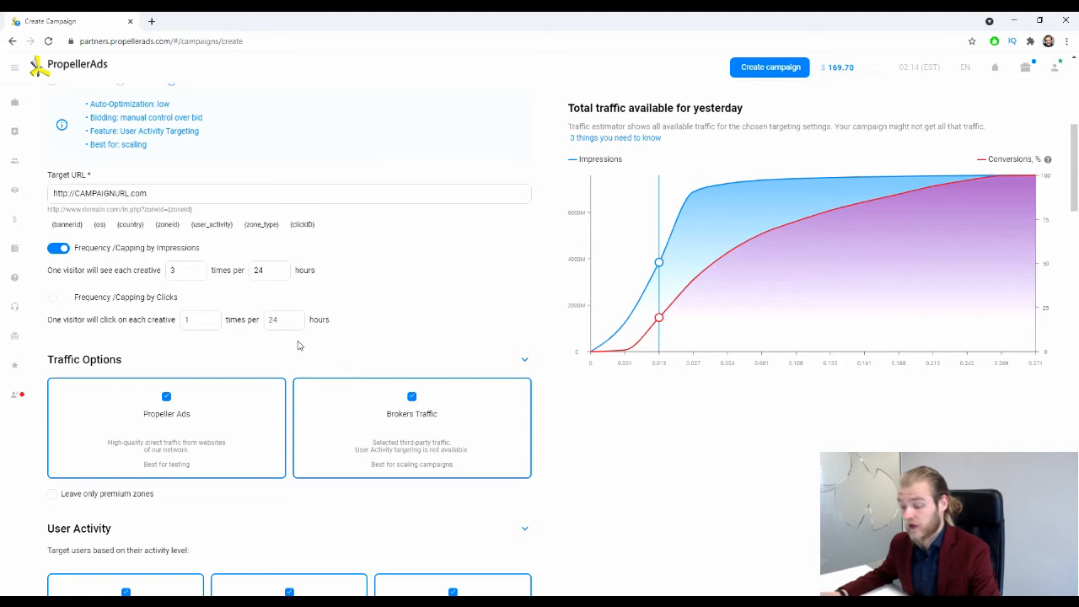
double_click(182, 271)
left_click(363, 244)
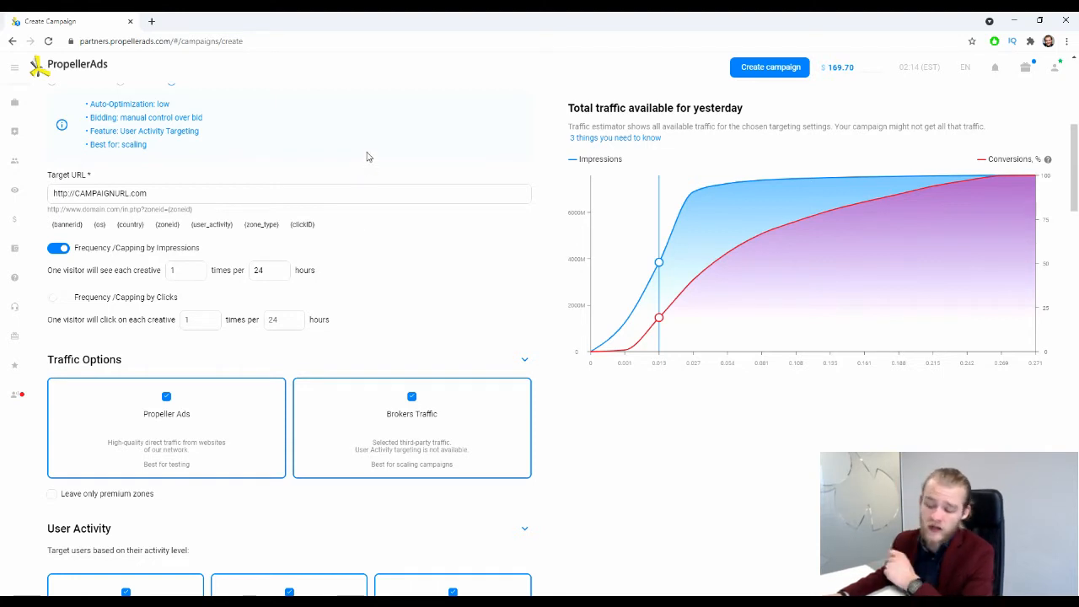
double_click(271, 271)
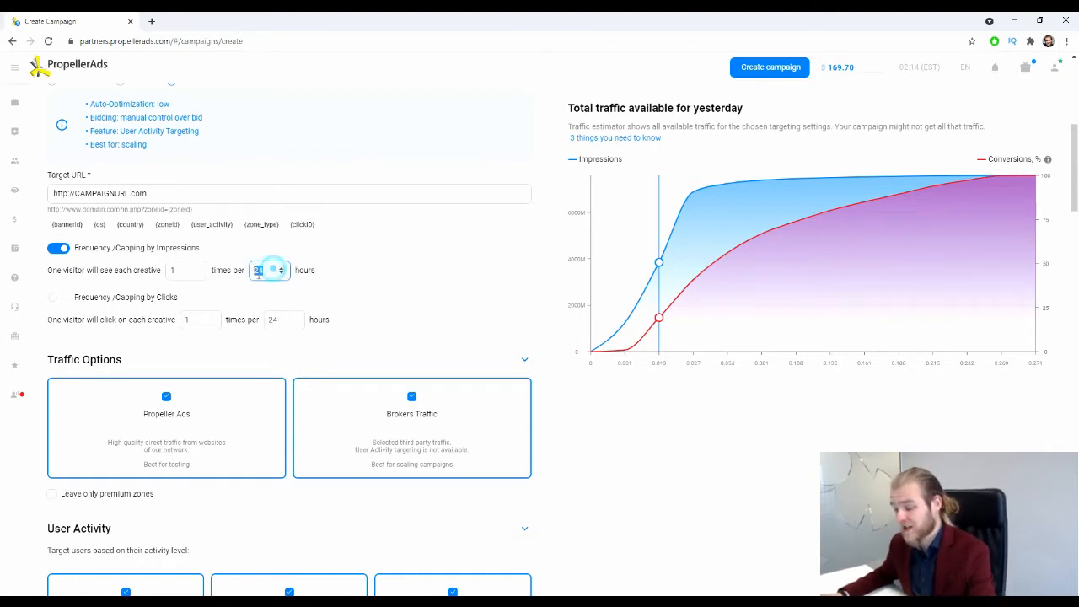
left_click(366, 293)
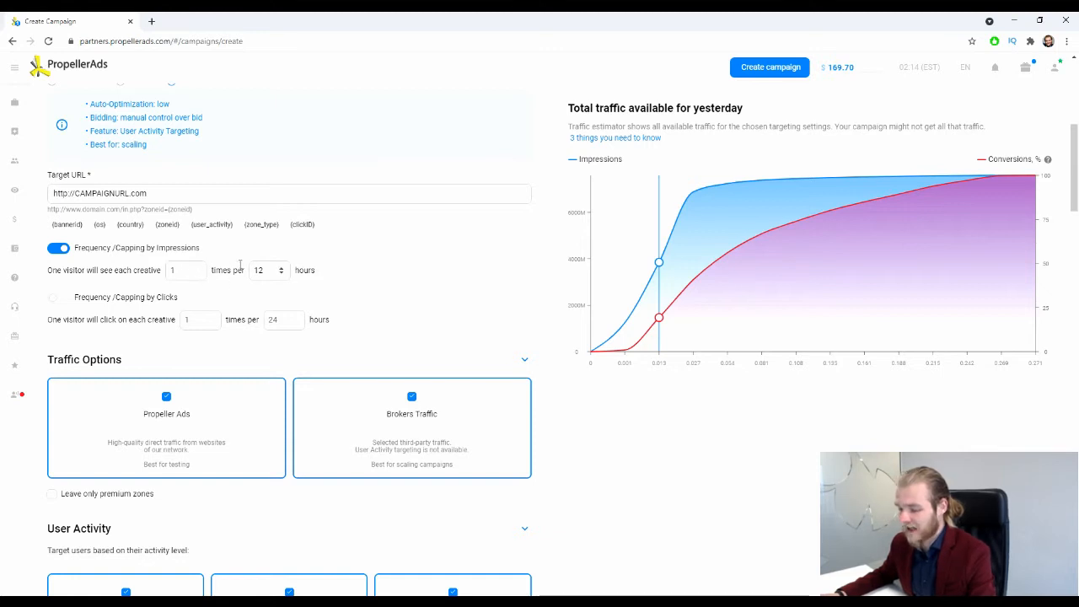
Set the frequency capping by impressions to 2 times per 24 hours and turn capping by clicks off.
double_click(182, 270)
type("2")
key("Tab")
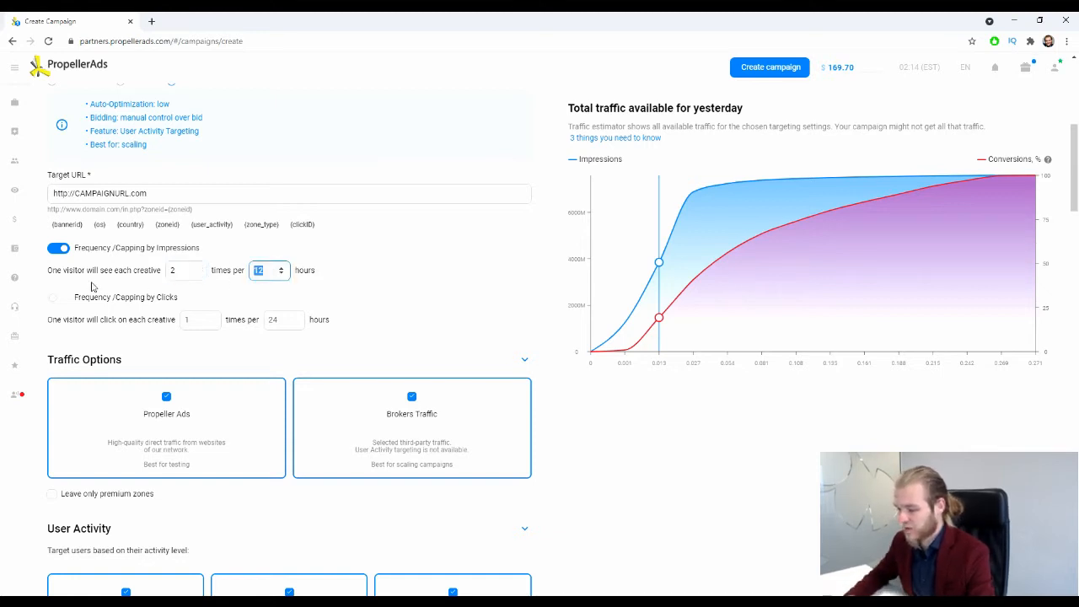
type("24")
left_click(417, 251)
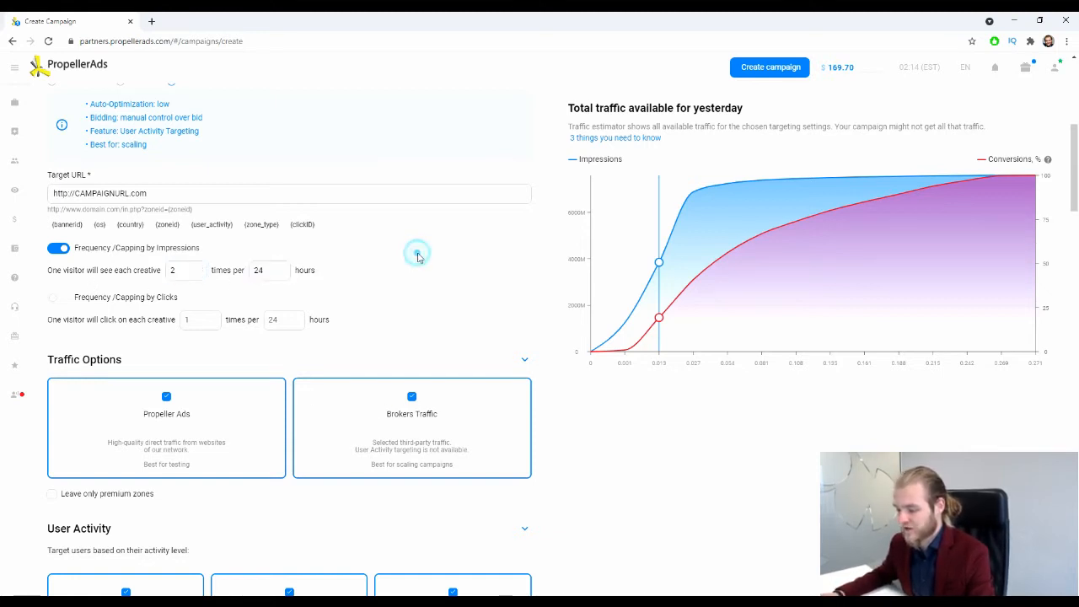
left_click(62, 299)
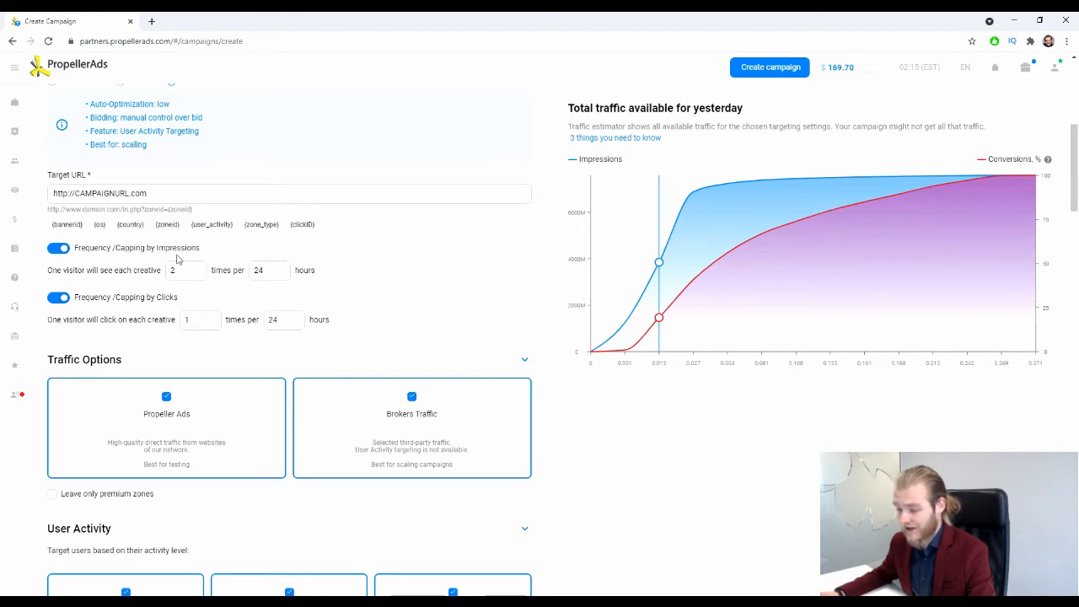
left_click(57, 297)
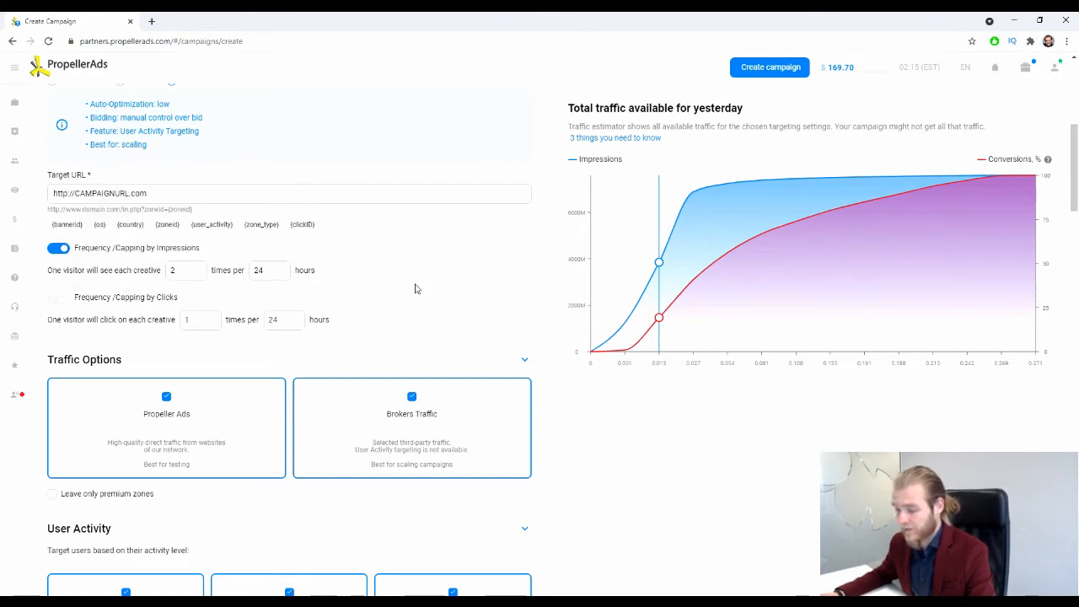
Exclude Brokers Traffic from the campaign's traffic options, keeping only Propeller Ads traffic.
scroll(415, 289, "down", 3)
scroll(414, 287, "up", 1)
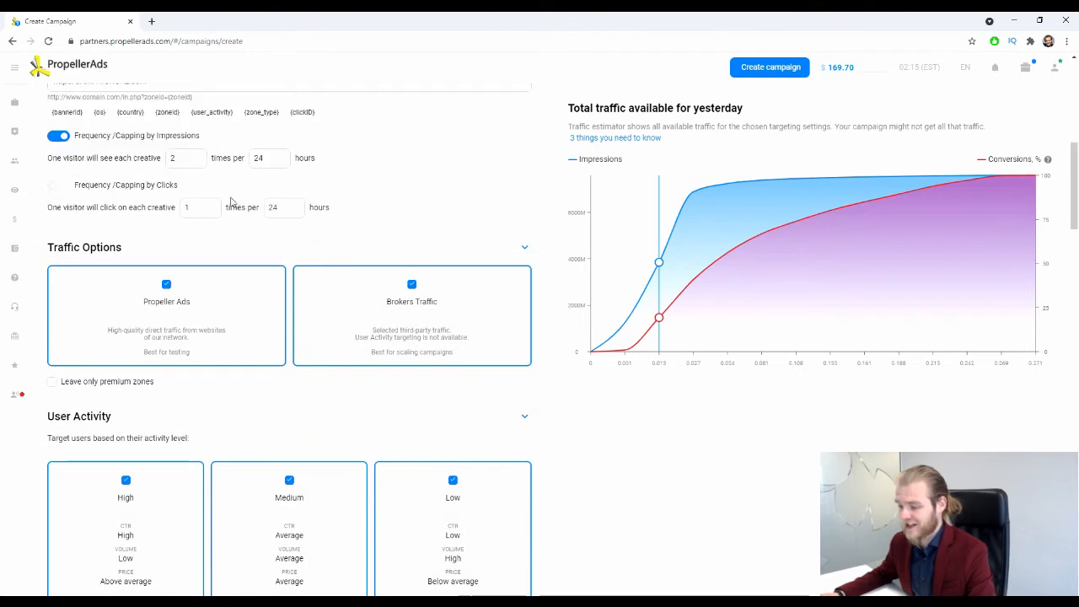
scroll(386, 200, "down", 2)
scroll(386, 203, "up", 1)
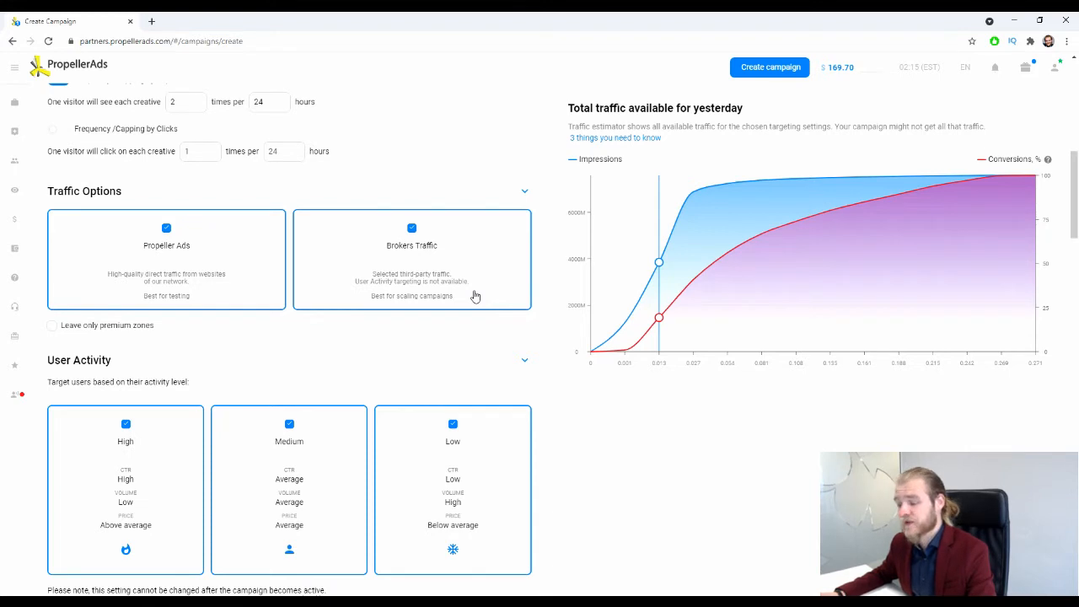
left_click(440, 227)
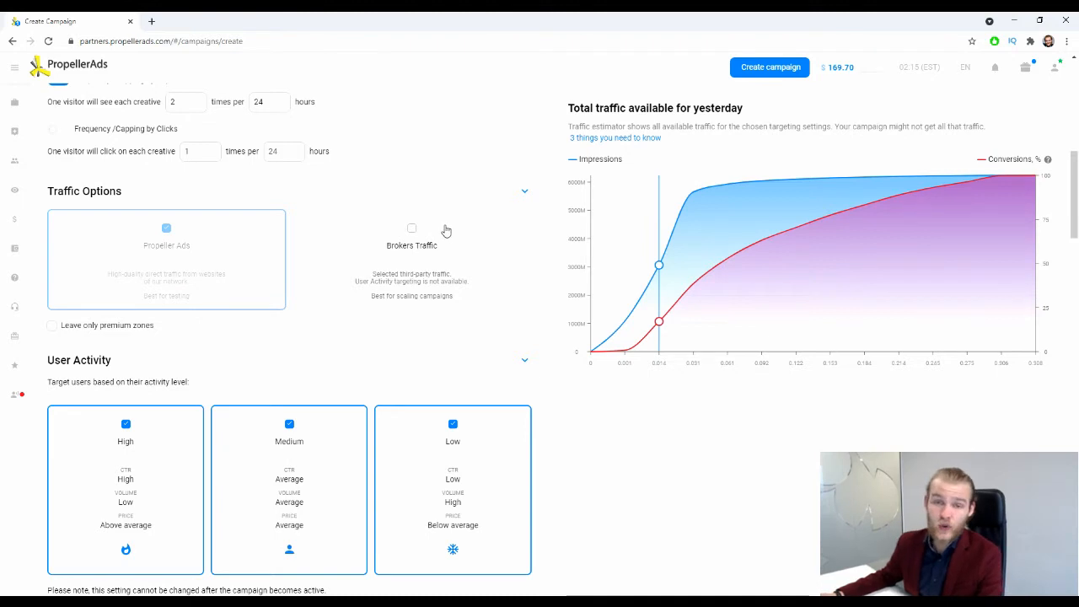
Restrict the campaign's traffic to premium zones only and read the note about higher recommended bids.
scroll(332, 202, "down", 2)
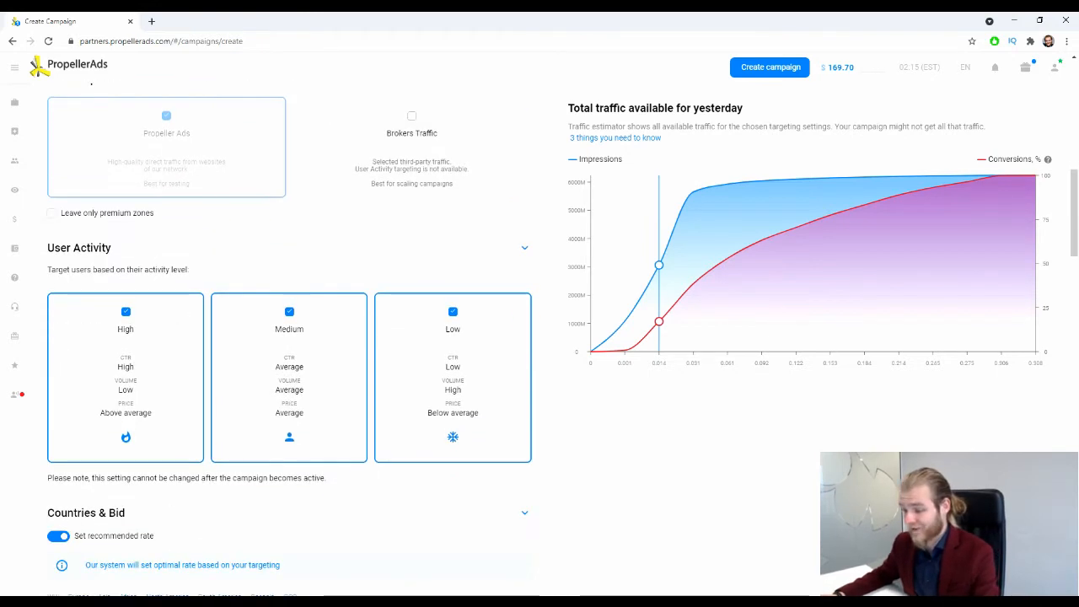
scroll(171, 246, "up", 1)
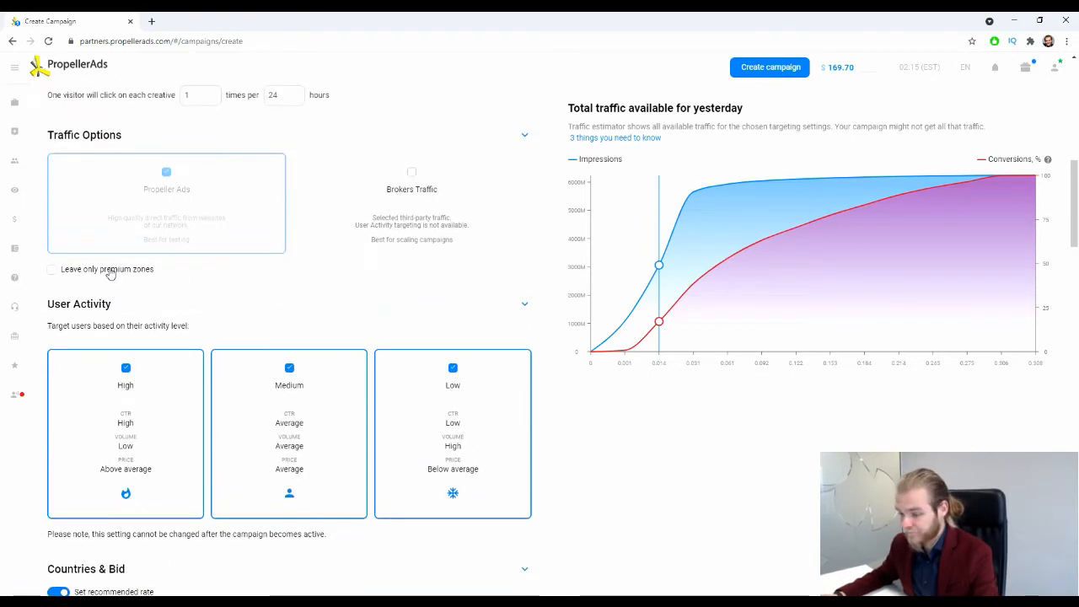
left_click(61, 271)
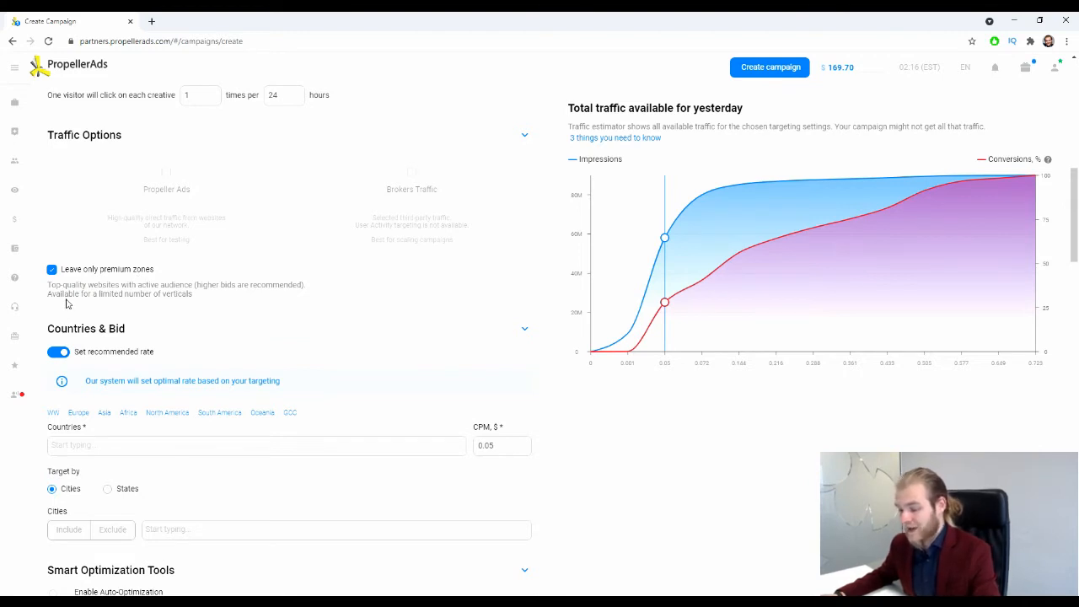
left_click_drag(64, 287, 181, 286)
left_click(204, 284)
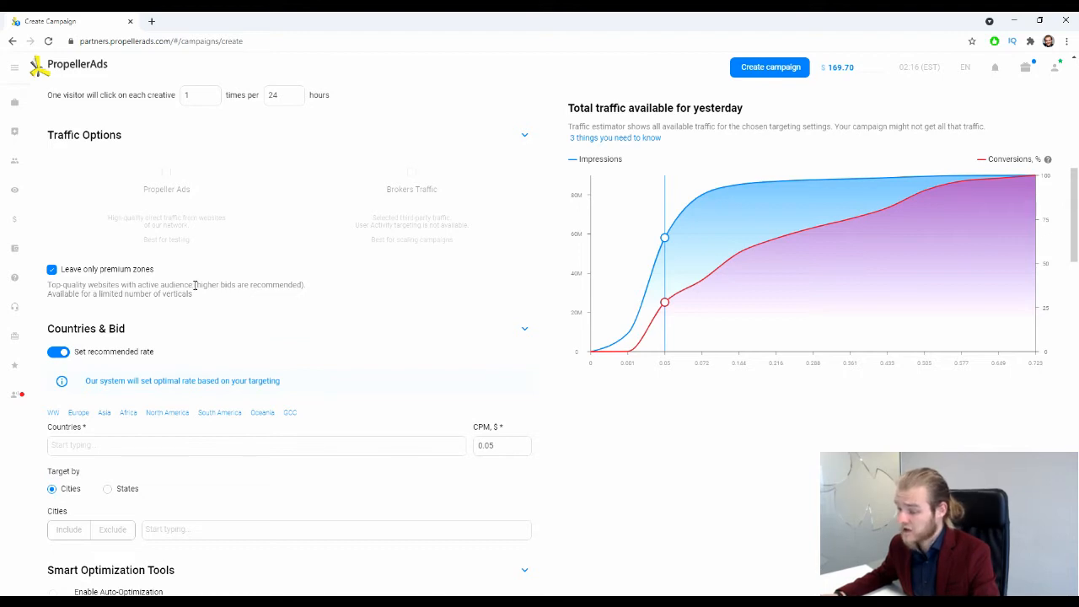
left_click_drag(195, 286, 324, 289)
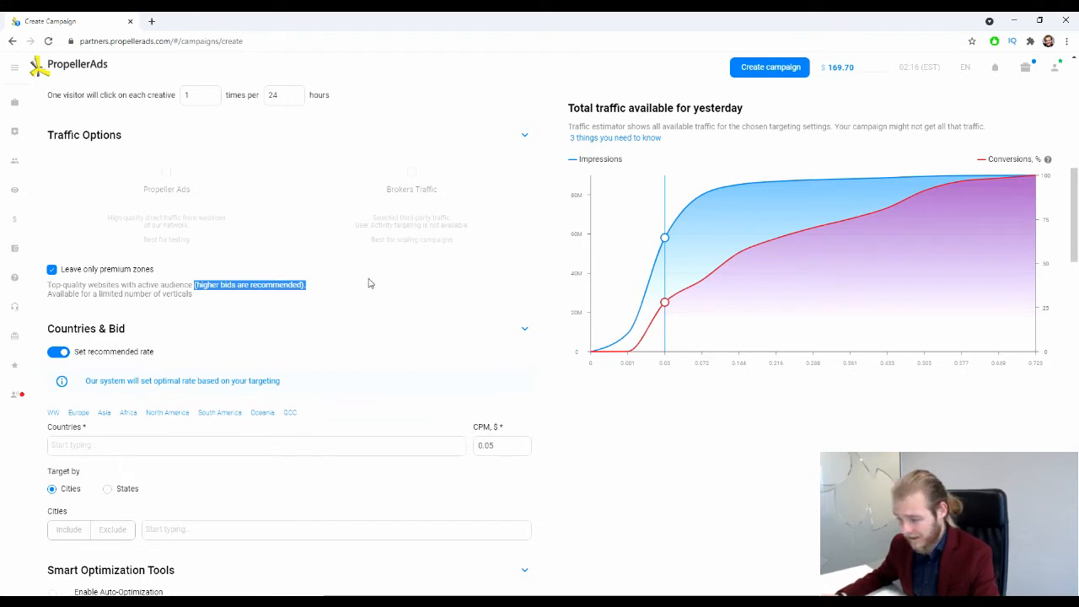
Turn off the premium zones restriction and exclude Brokers Traffic again, keeping Propeller Ads selected.
left_click(51, 269)
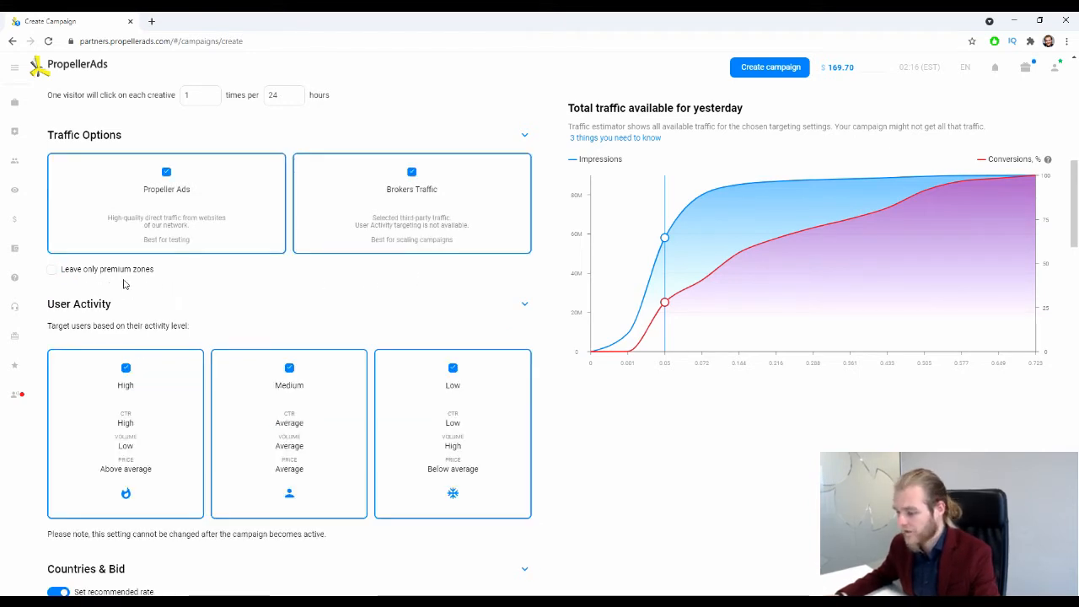
scroll(201, 251, "down", 1)
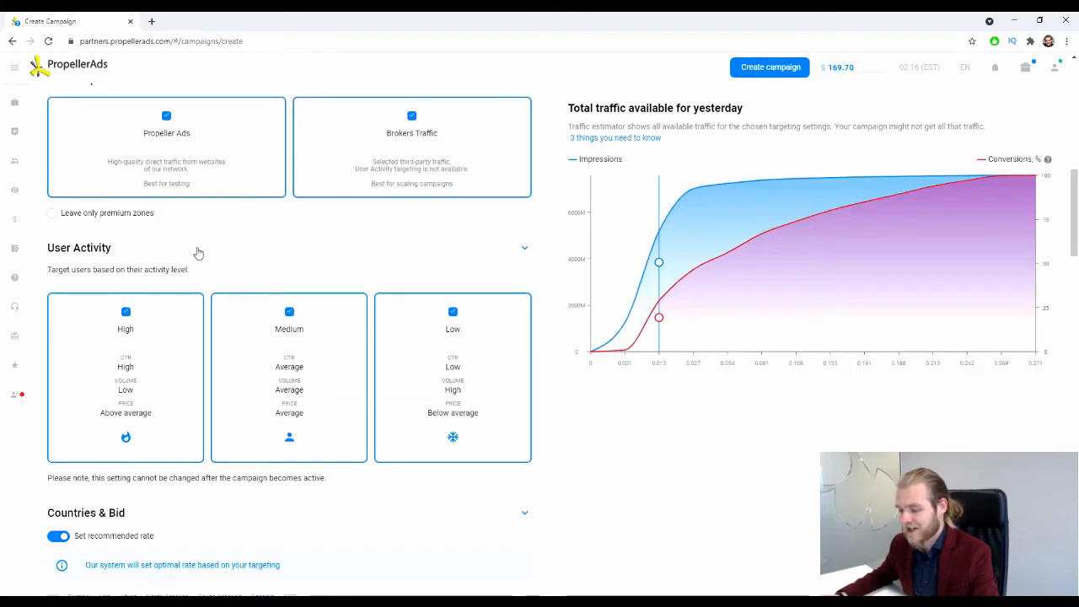
left_click(429, 165)
scroll(404, 210, "up", 3)
scroll(388, 305, "down", 3)
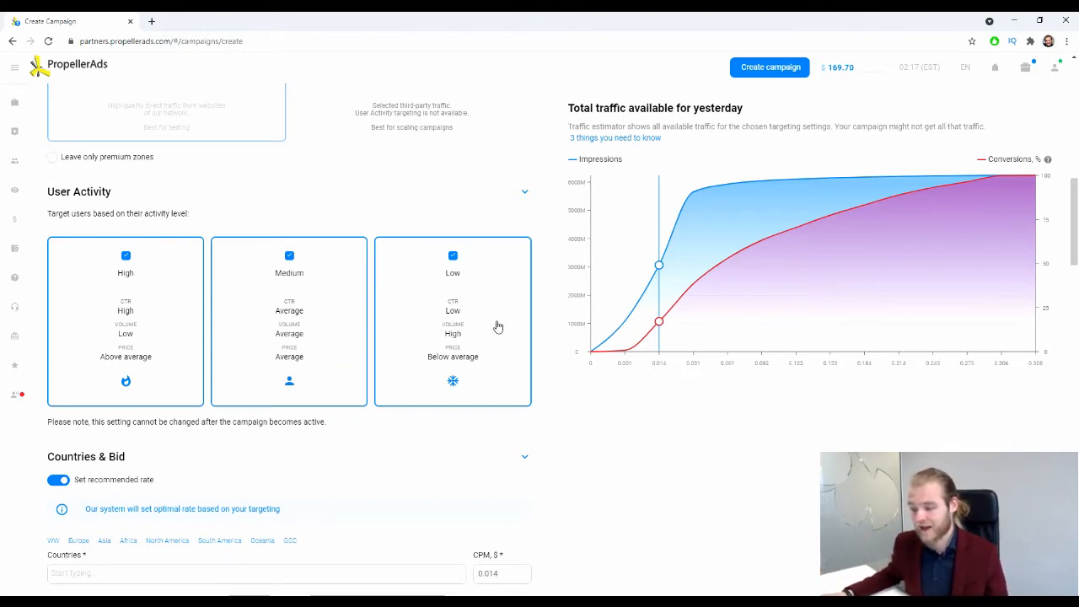
Try excluding Low activity users from the User Activity targeting and include them again.
mouse_move(607, 336)
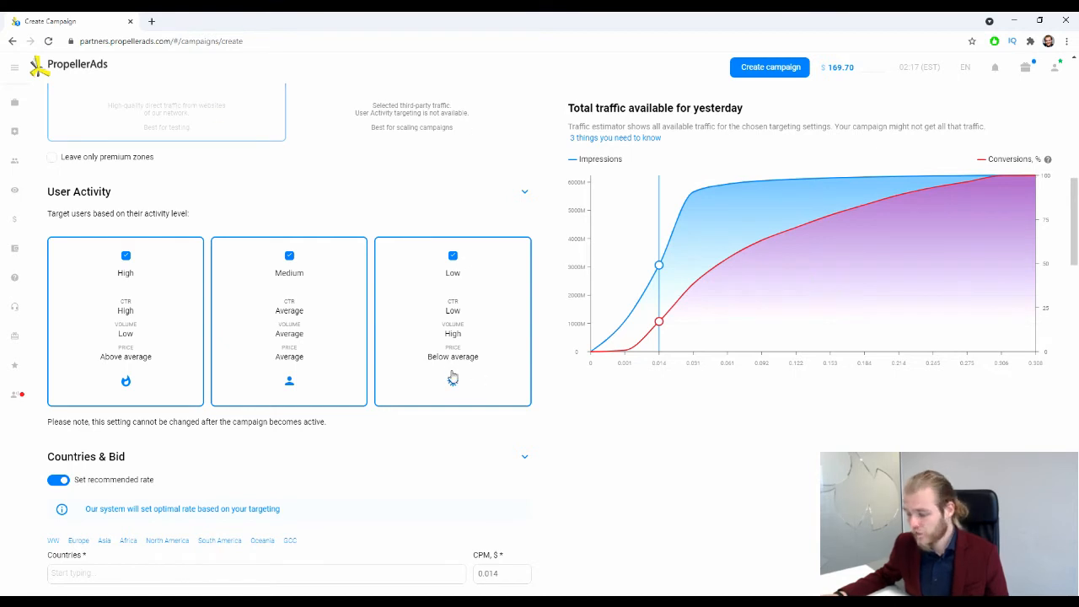
left_click(468, 267)
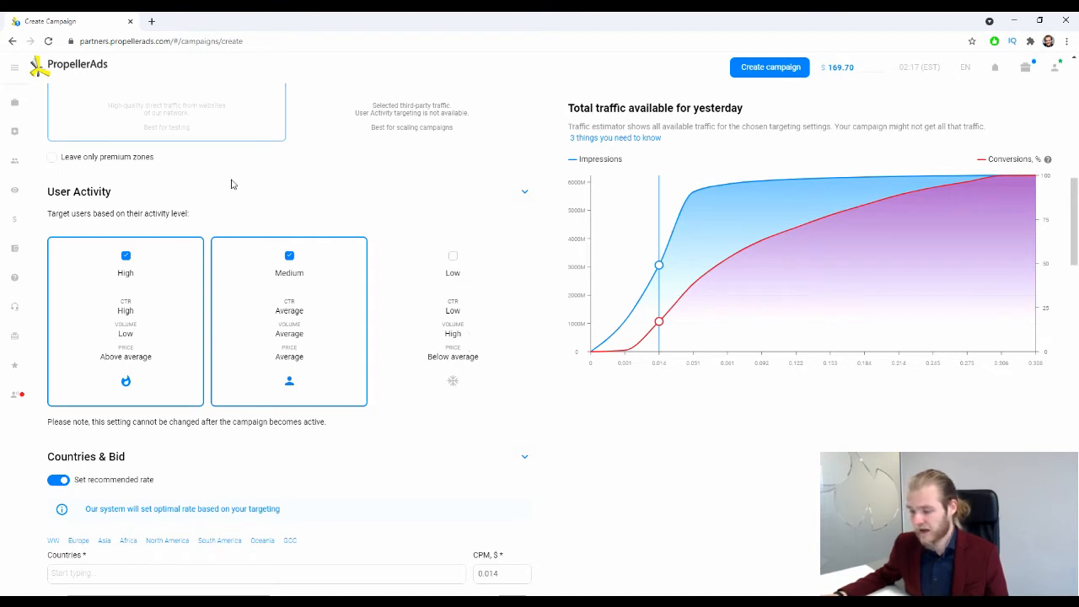
left_click(483, 269)
Switch the recommended rate off and back on in Countries & Bid and check the CPM field.
scroll(489, 264, "down", 2)
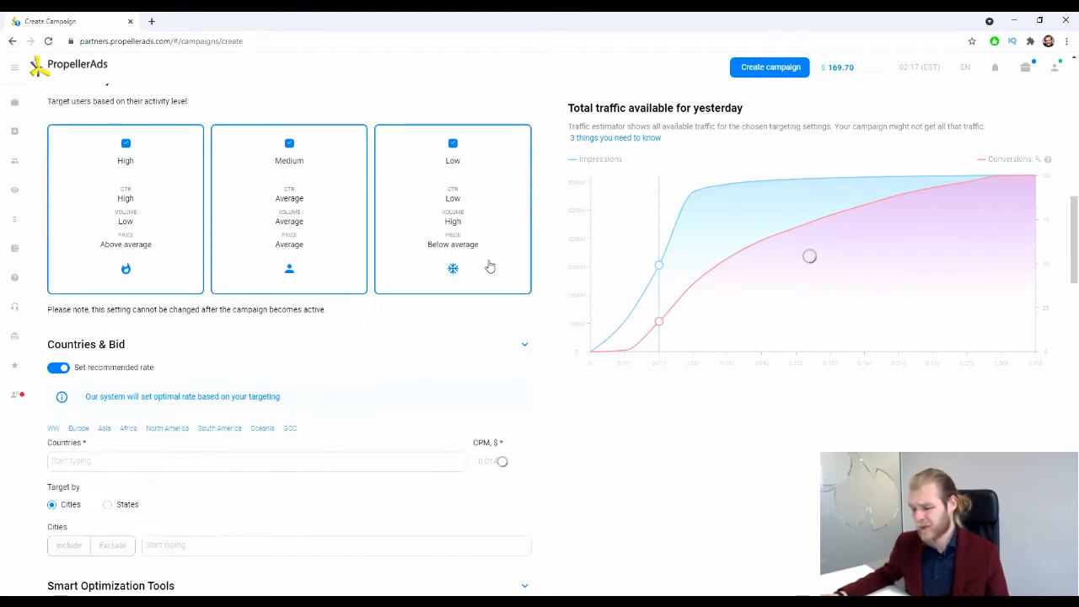
scroll(346, 345, "down", 1)
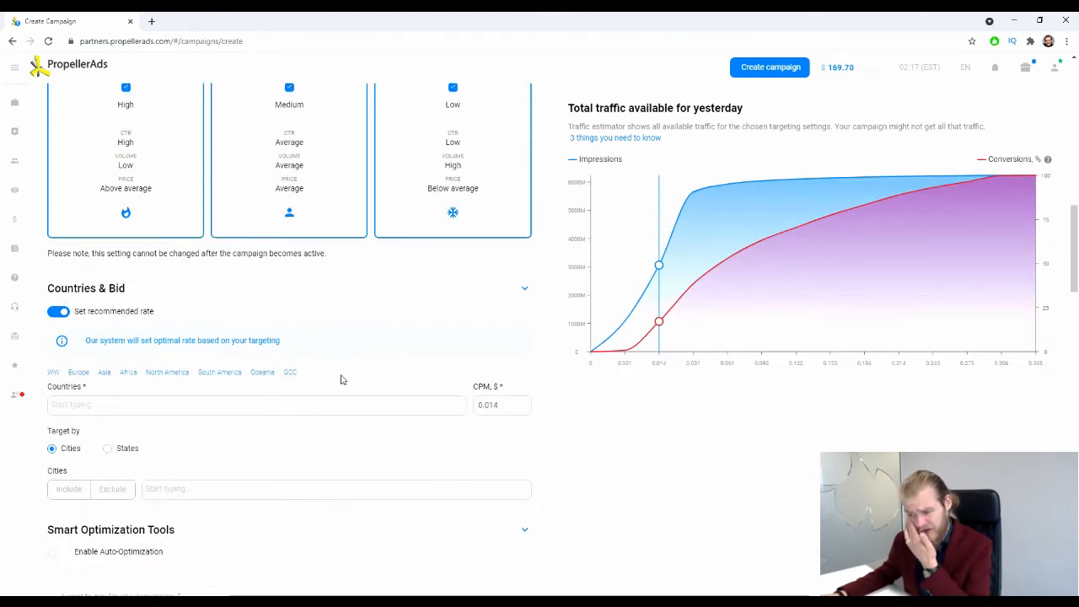
scroll(334, 359, "down", 1)
scroll(334, 359, "down", 1)
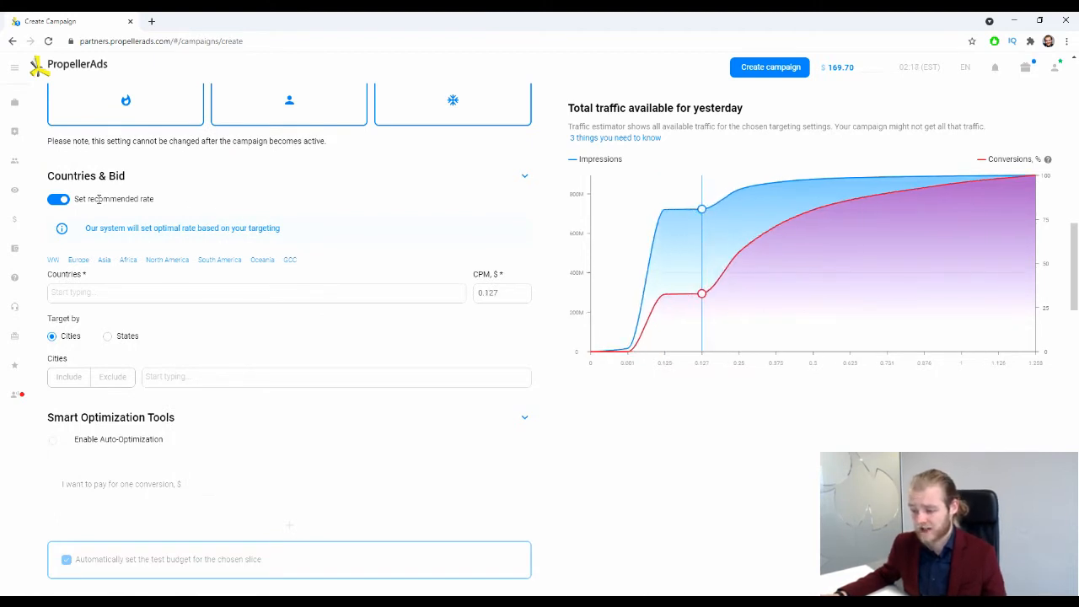
left_click(61, 201)
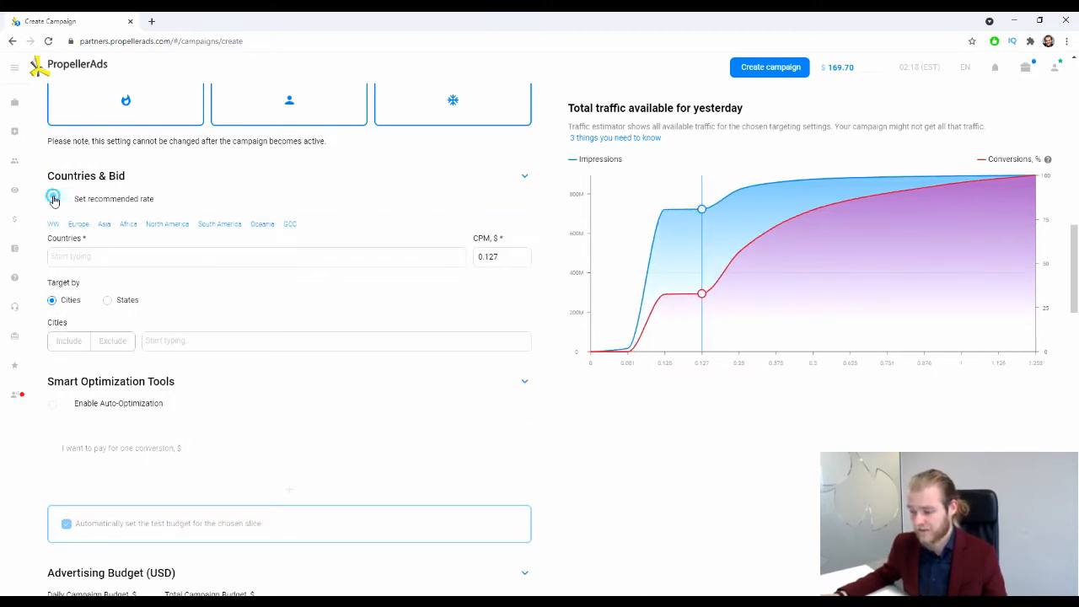
left_click(55, 200)
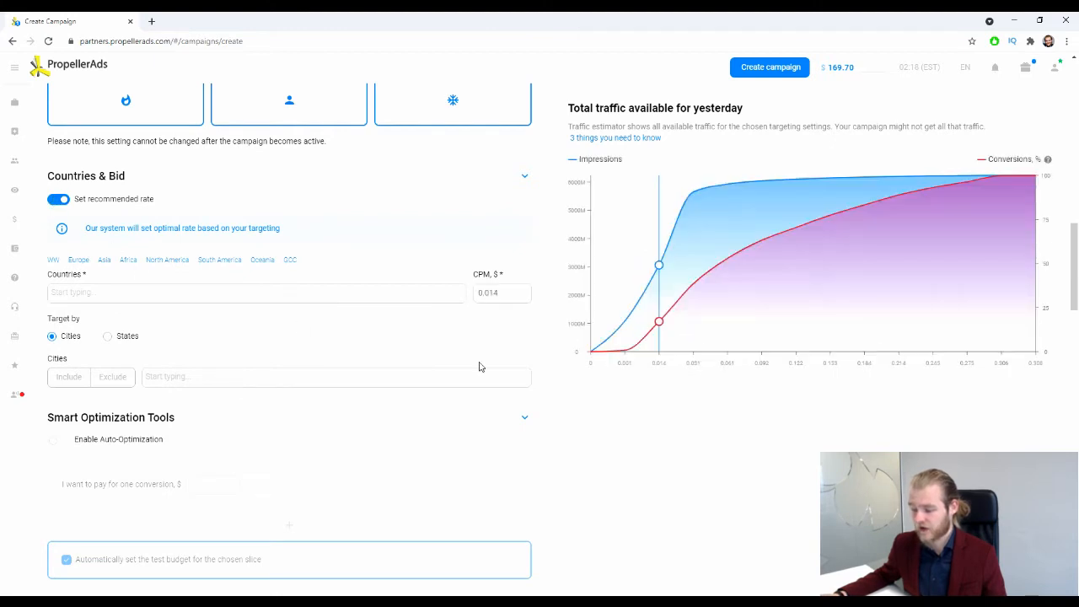
triple_click(475, 274)
left_click(511, 311)
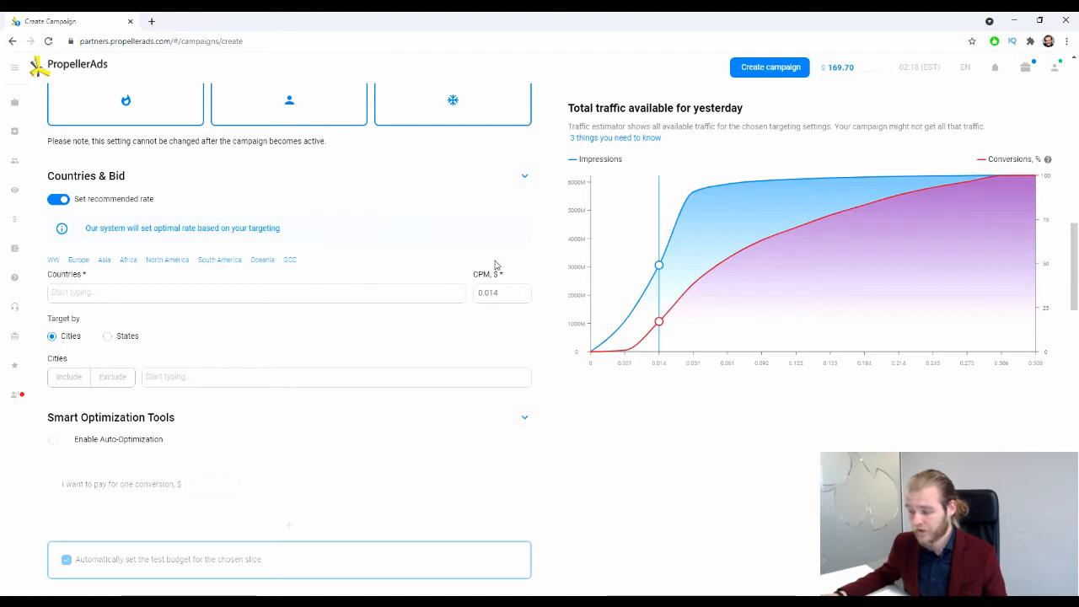
Try Afghanistan as the campaign's target country and remove it again.
left_click(221, 297)
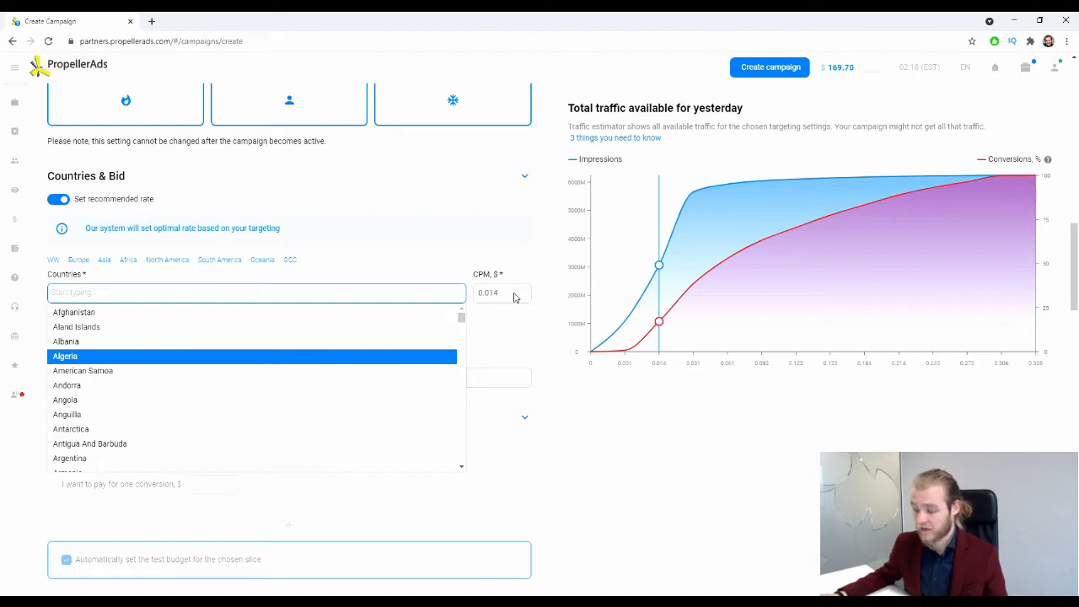
left_click(78, 312)
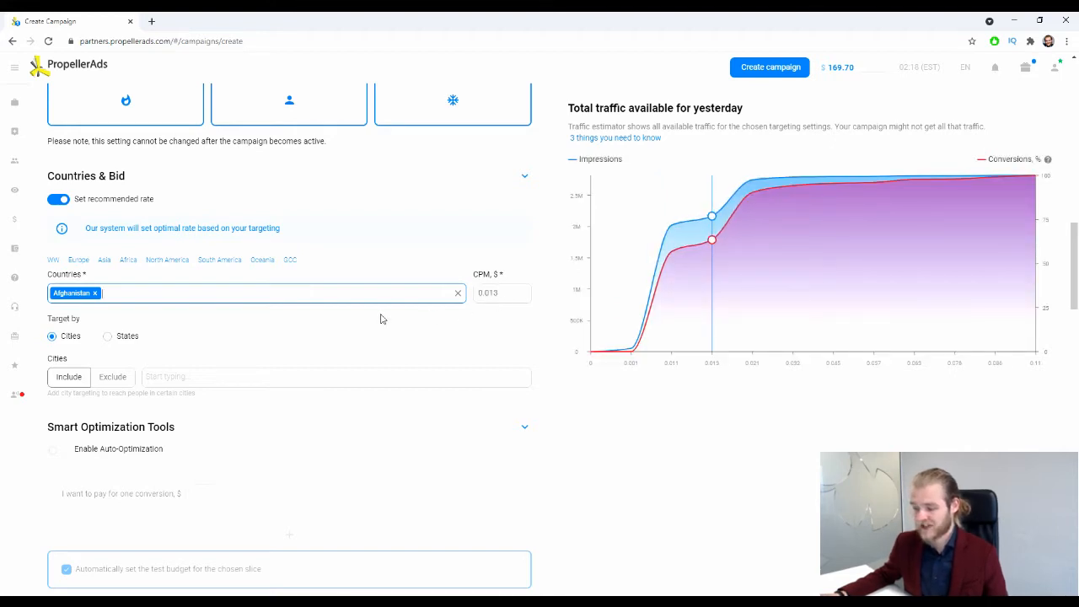
left_click(94, 292)
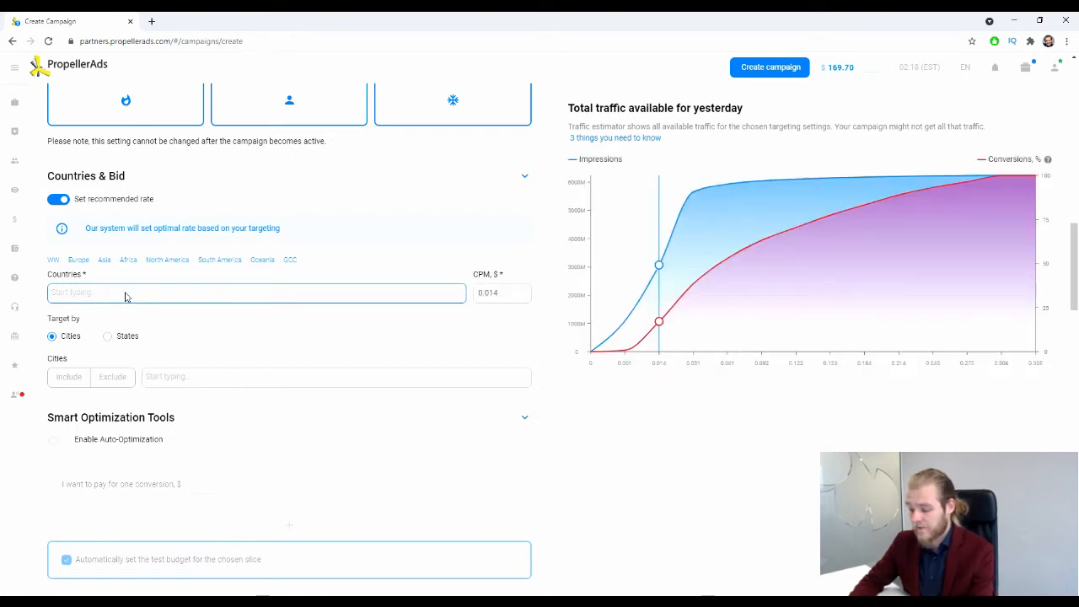
Try the Netherlands as the campaign's target country and clear the selection.
type("neth")
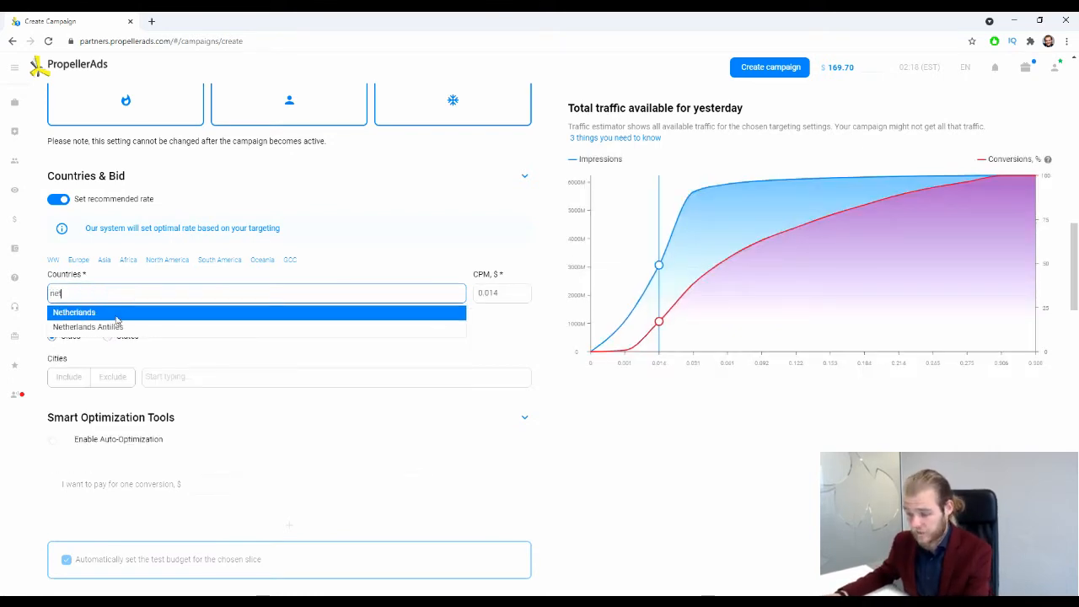
left_click(118, 312)
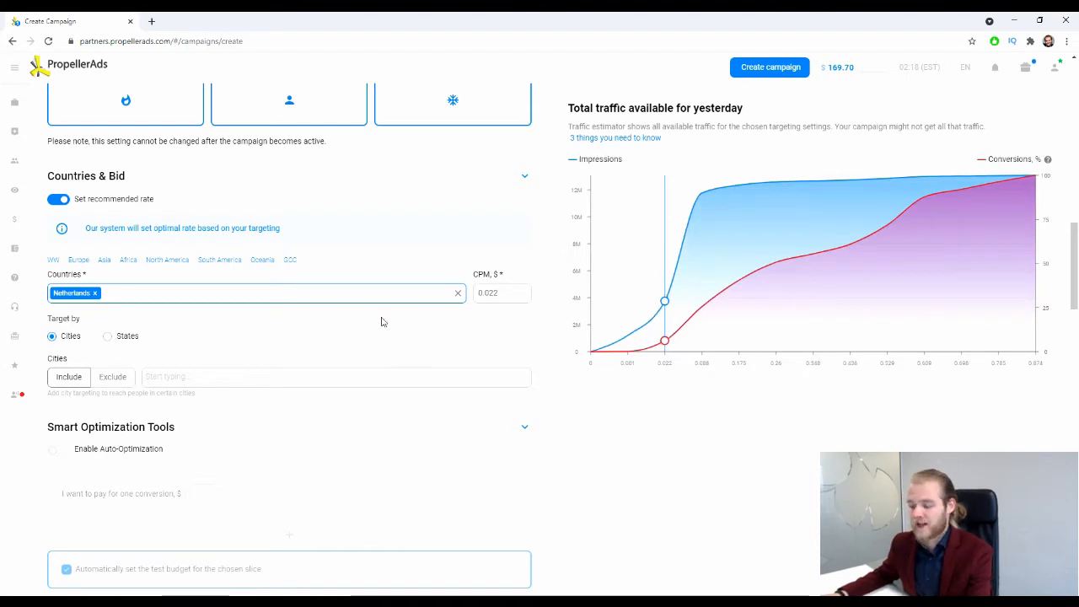
key("BackSpace")
key("BackSpace")
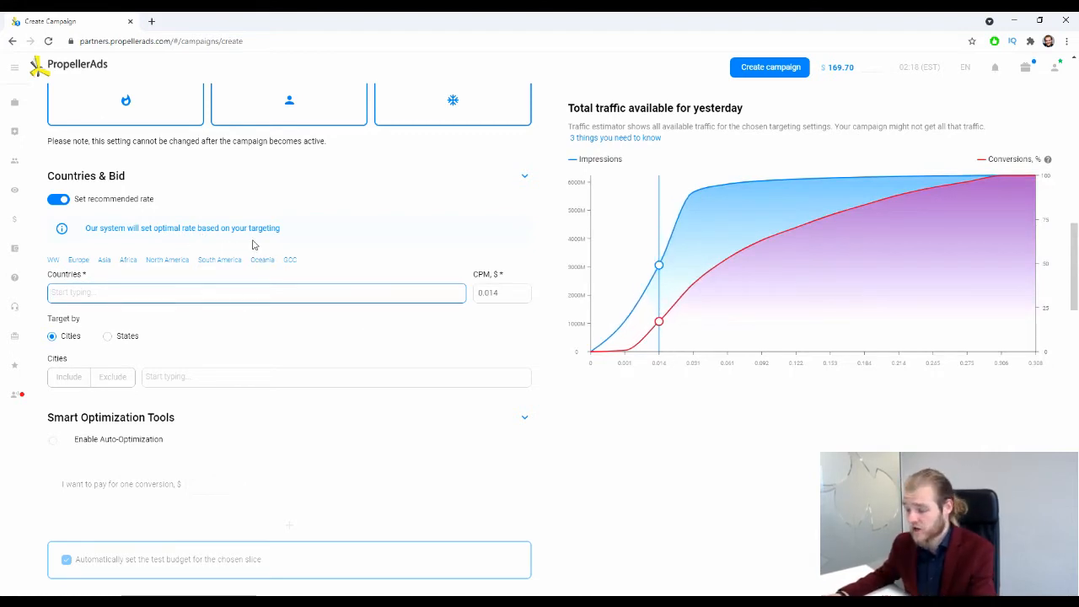
Set Germany as the campaign's target country.
left_click(262, 291)
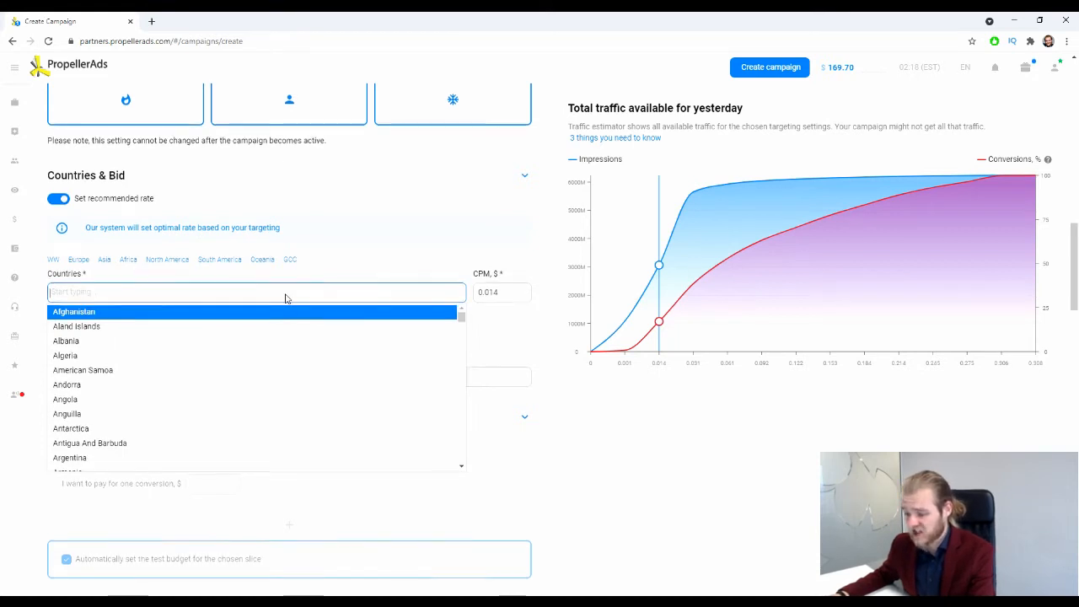
scroll(287, 297, "down", 10)
scroll(278, 307, "down", 8)
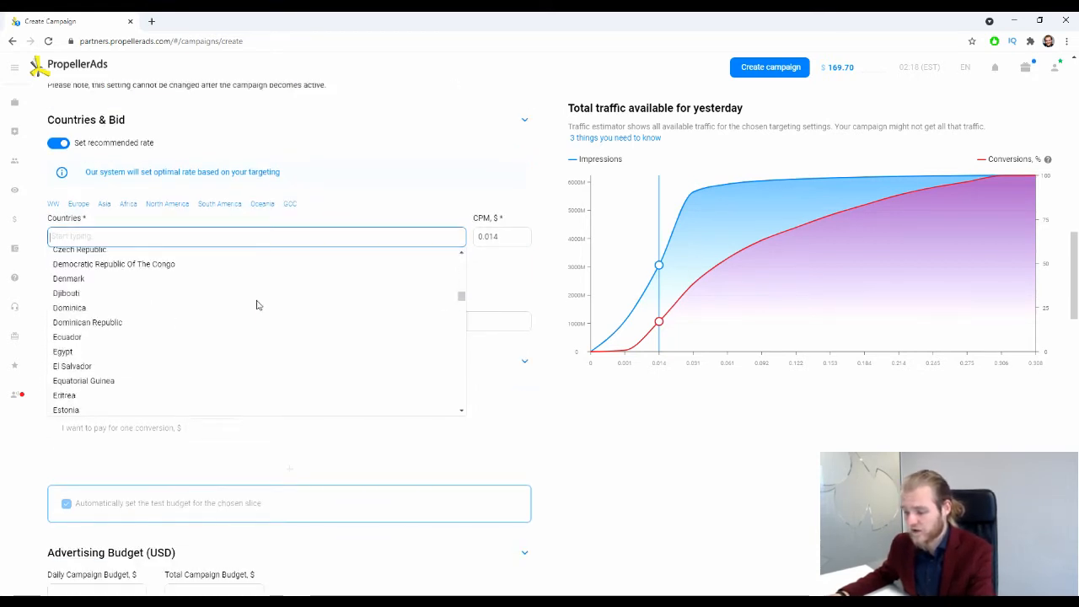
scroll(279, 316, "down", 3)
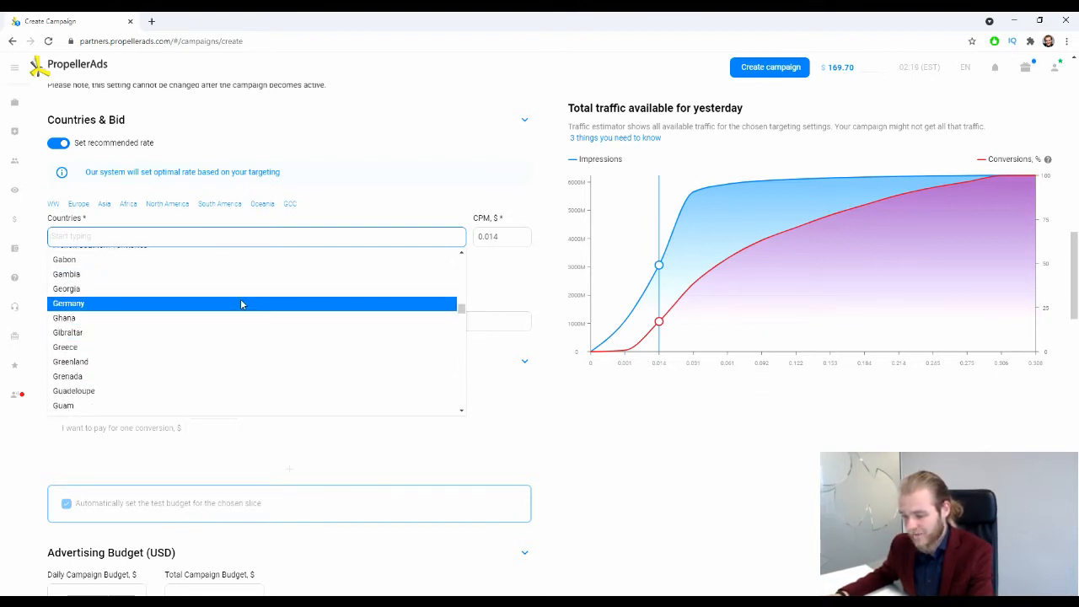
left_click(241, 303)
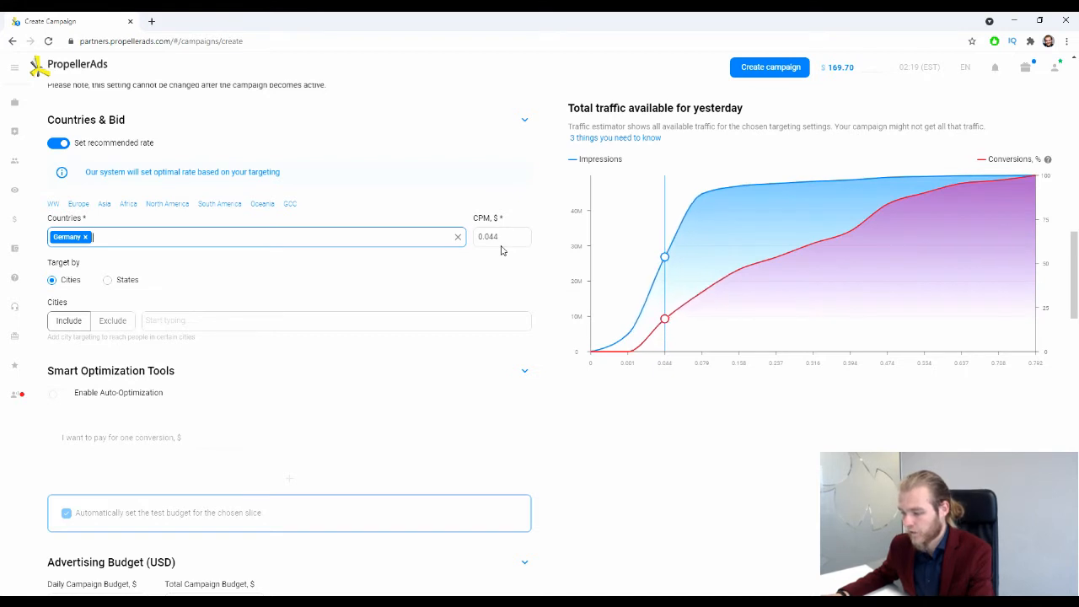
Switch the regional targeting to States and check the list of states available for Germany.
scroll(501, 250, "down", 1)
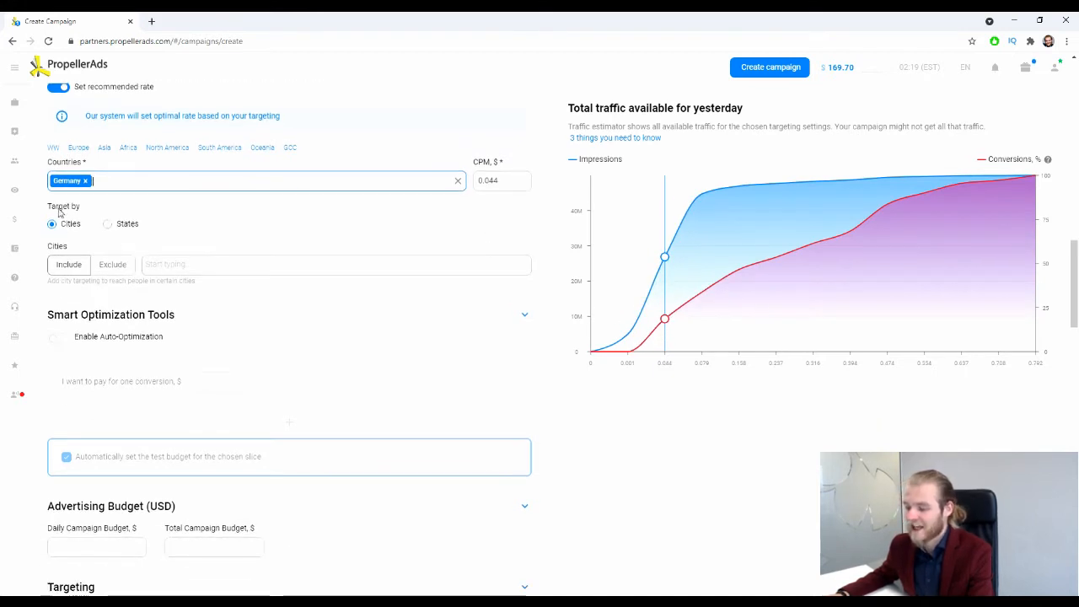
left_click(142, 225)
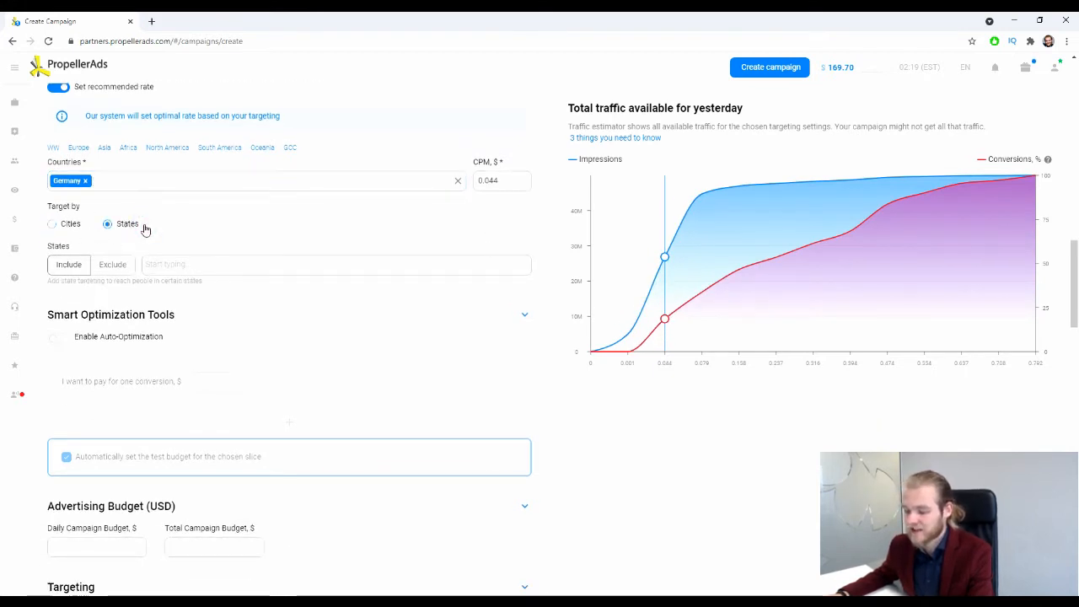
left_click(220, 266)
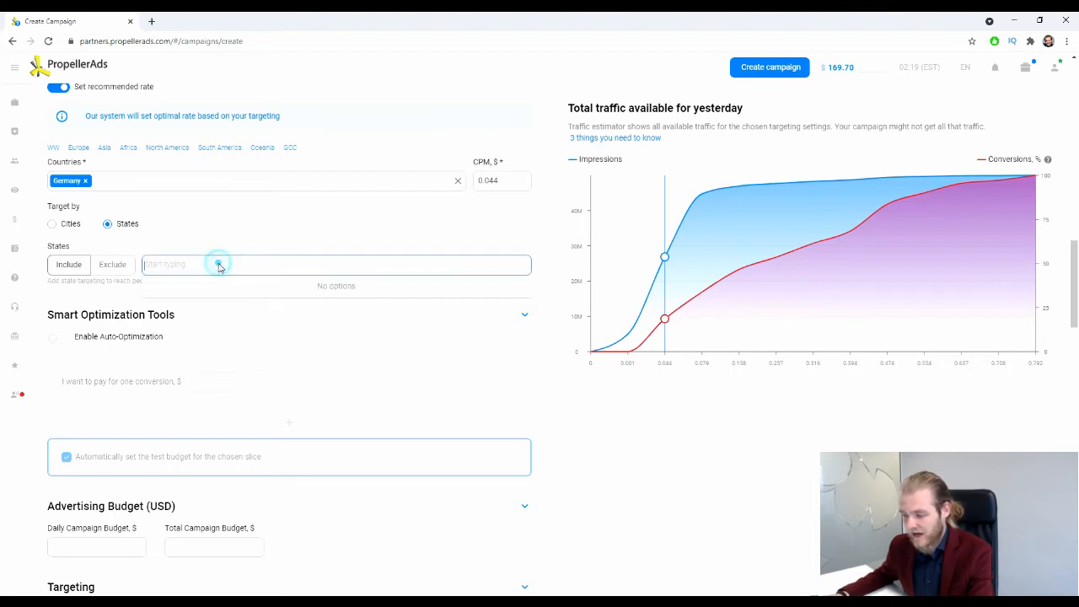
left_click(160, 261)
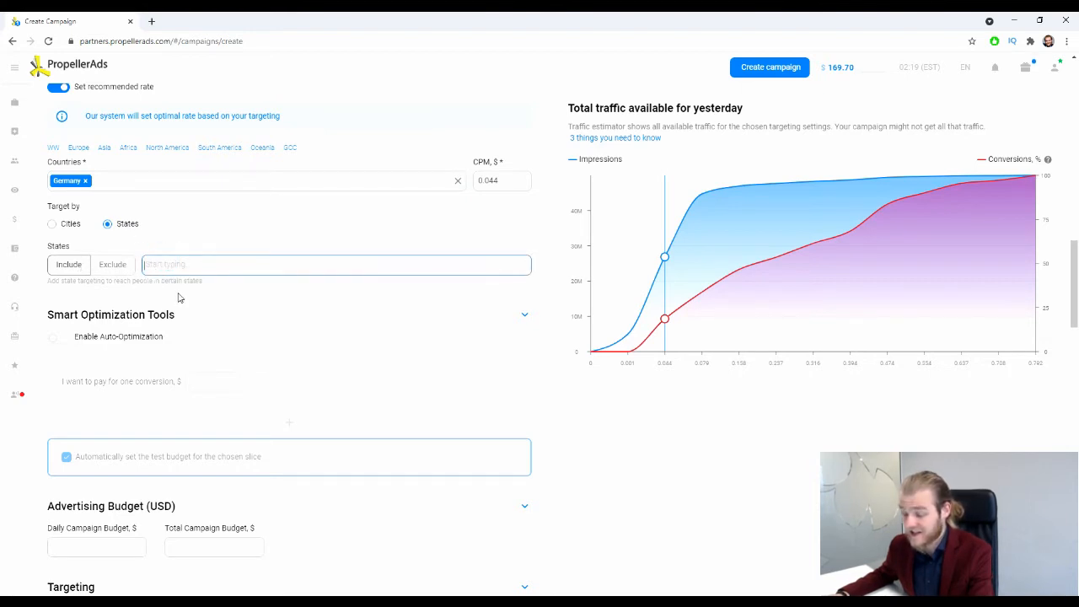
Switch the regional targeting back to Cities and try to include Berlin (Berlin, Germany).
left_click(52, 223)
left_click(199, 265)
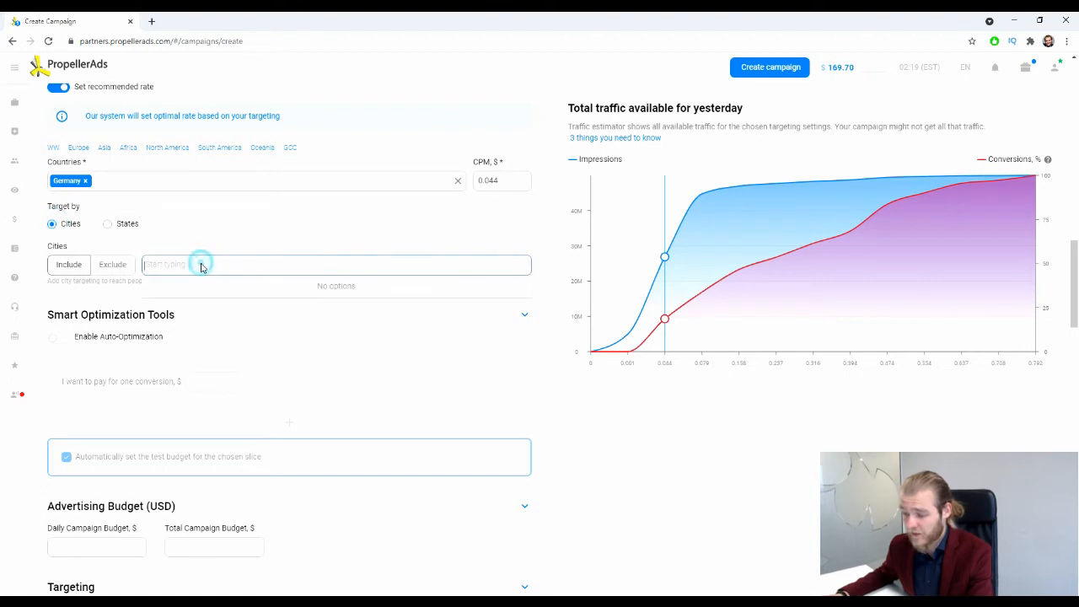
left_click(199, 267)
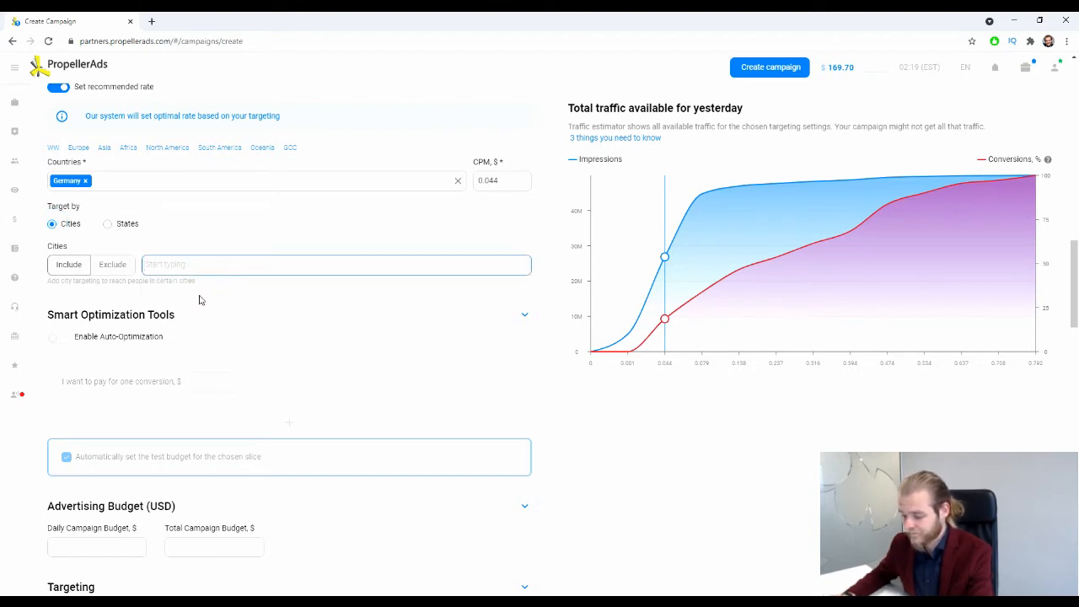
type("ber")
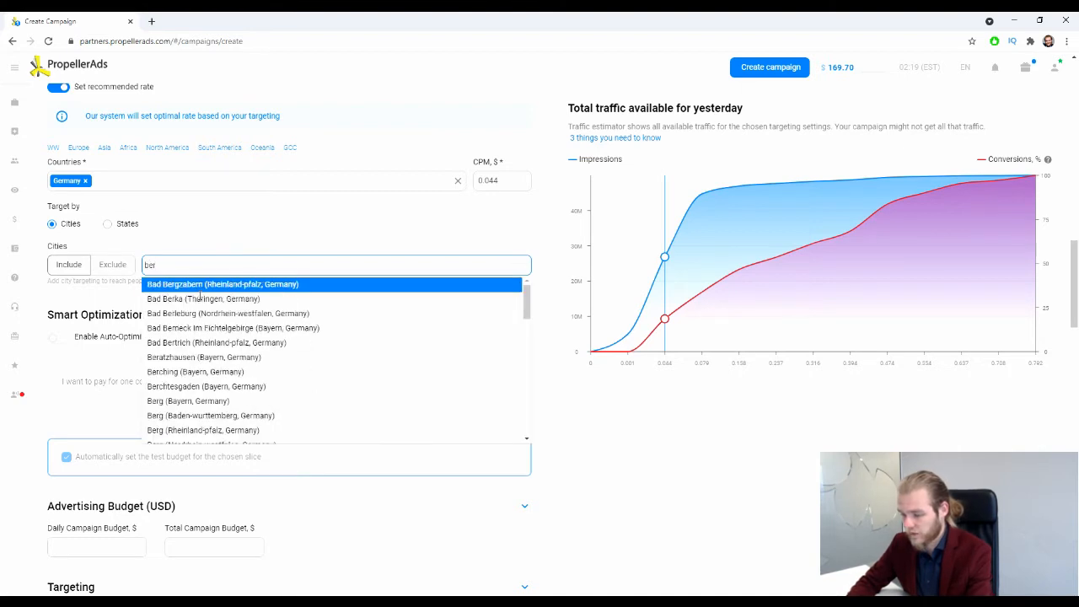
type("lin")
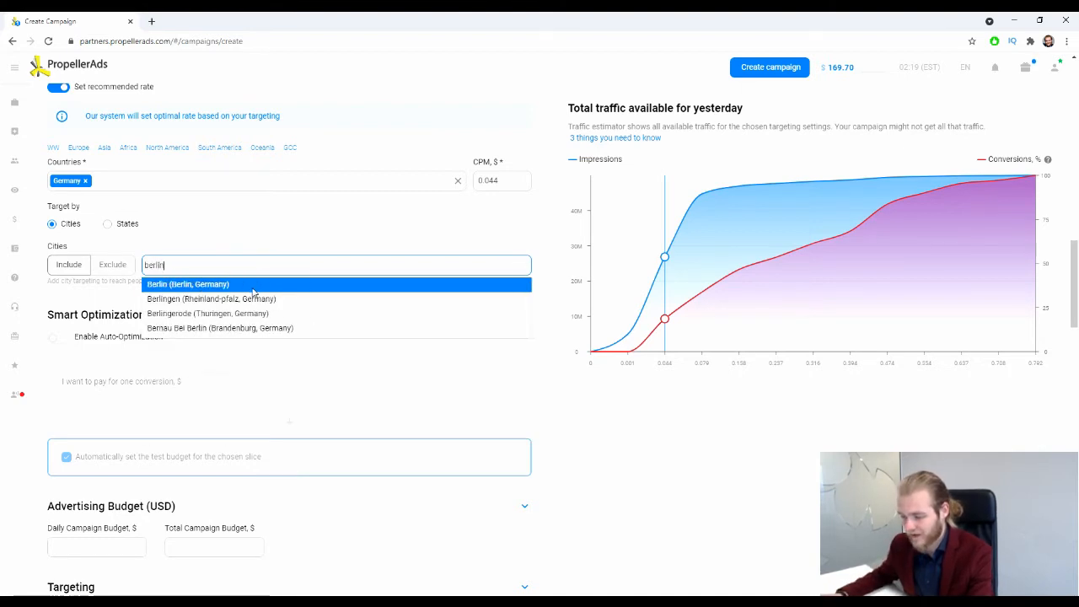
left_click(318, 284)
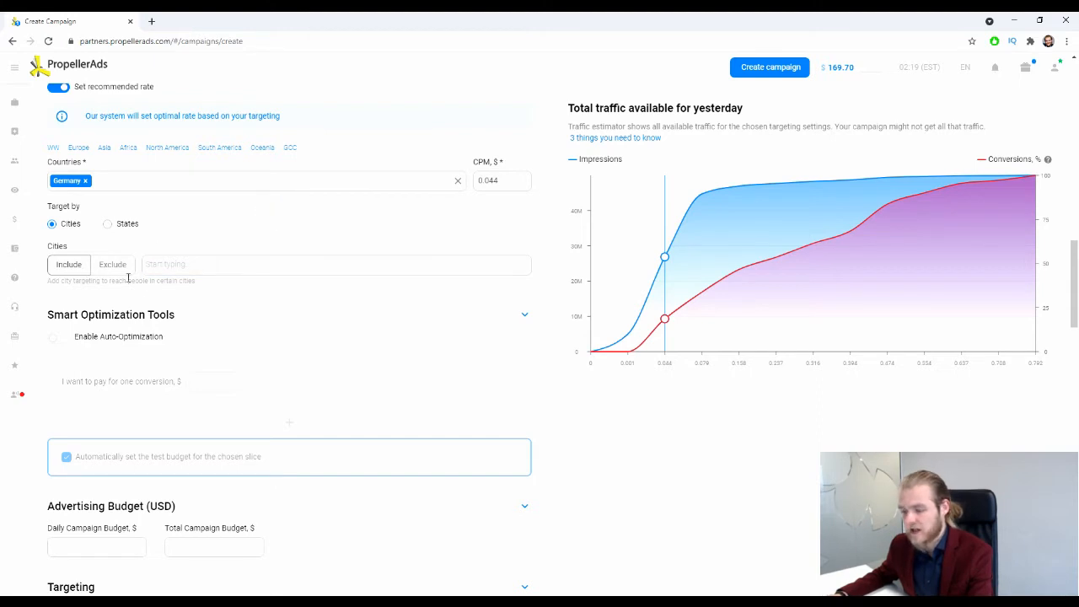
Try auto-optimization with a payment of $9 per conversion and switch auto-optimization back off.
scroll(184, 256, "down", 2)
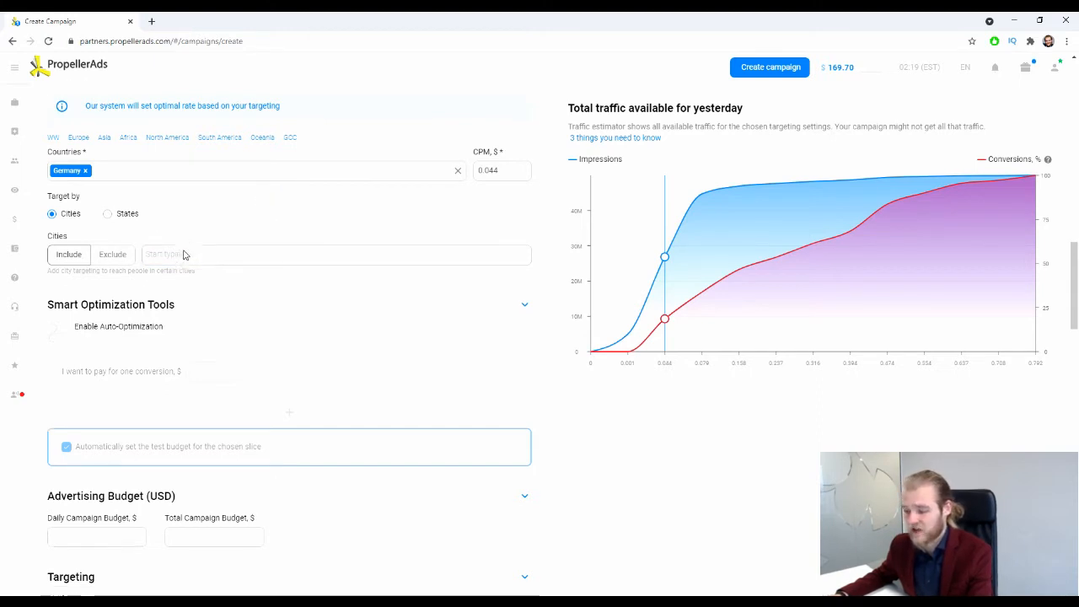
scroll(185, 249, "up", 1)
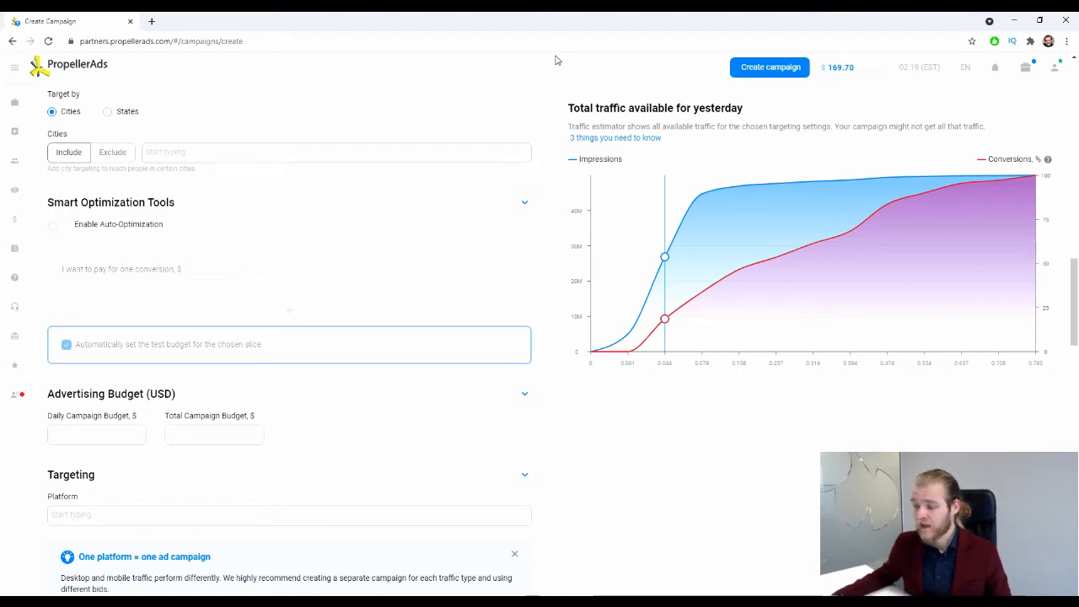
left_click(524, 203)
left_click(526, 202)
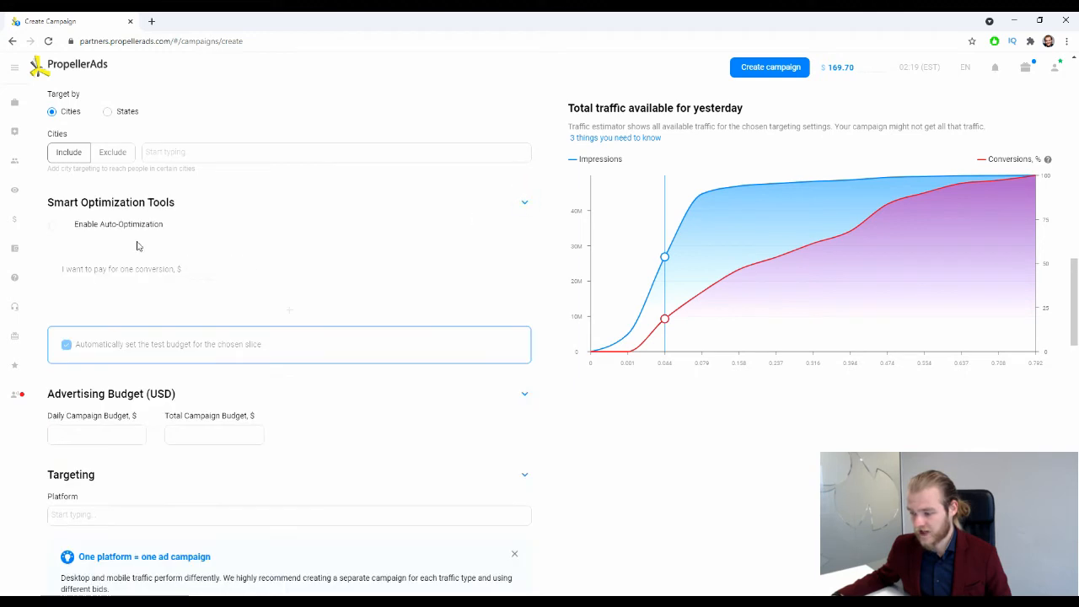
left_click(57, 229)
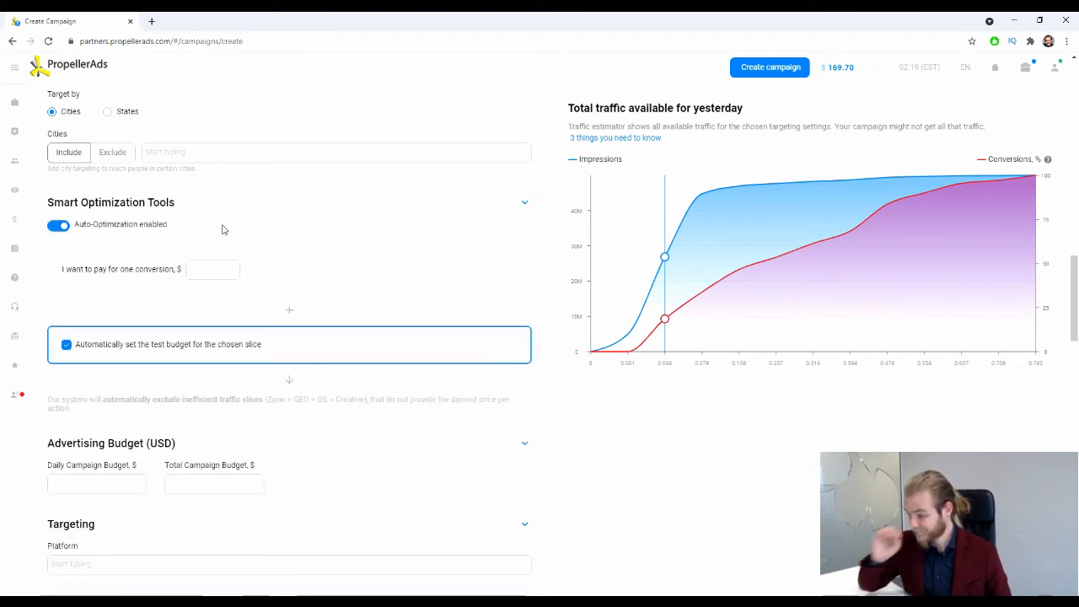
left_click(207, 269)
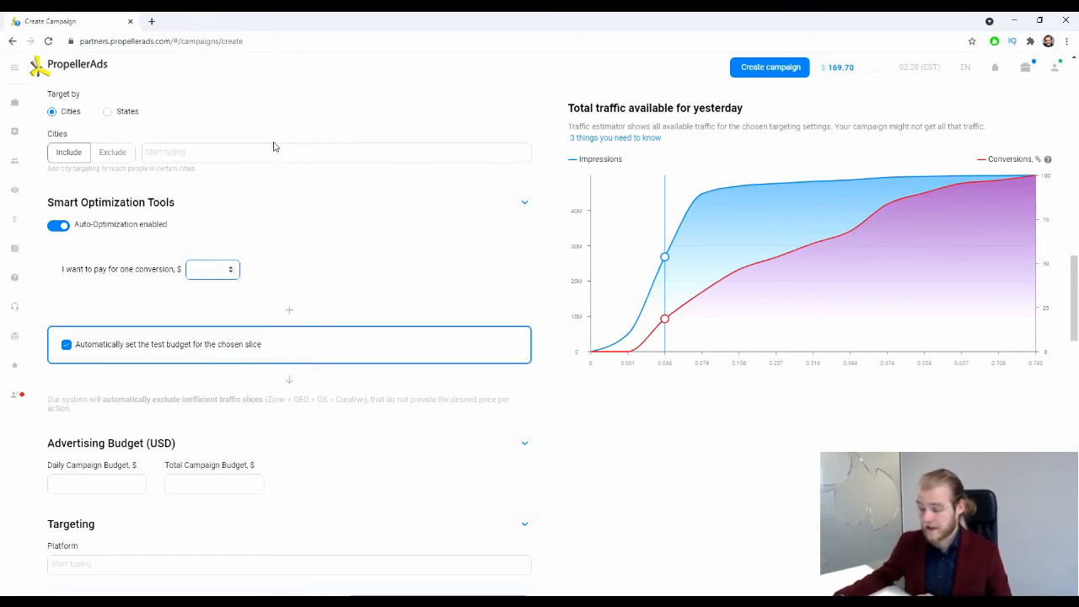
type("9")
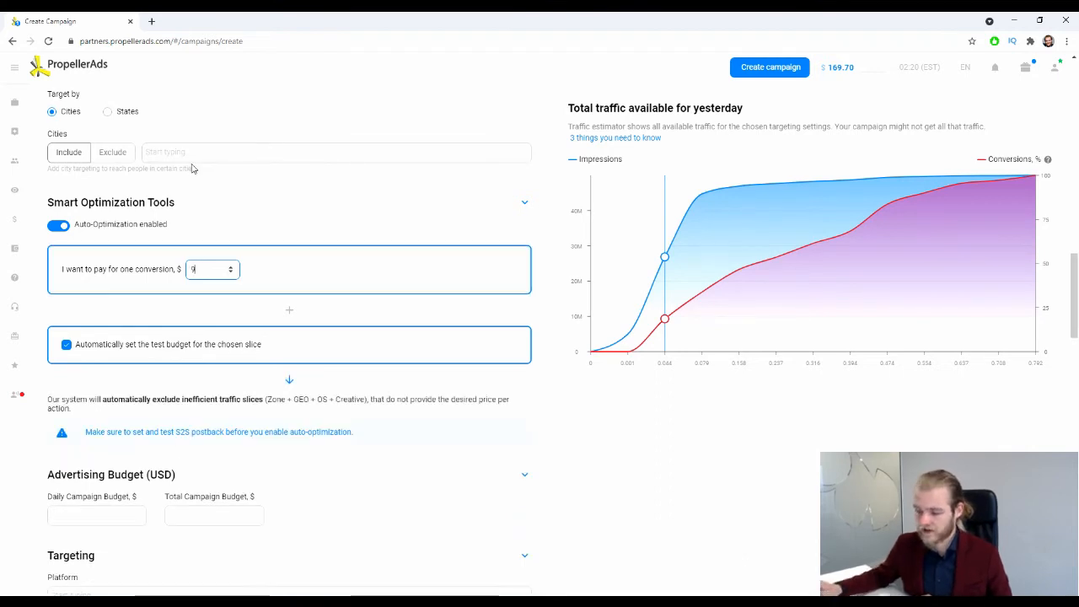
left_click(283, 270)
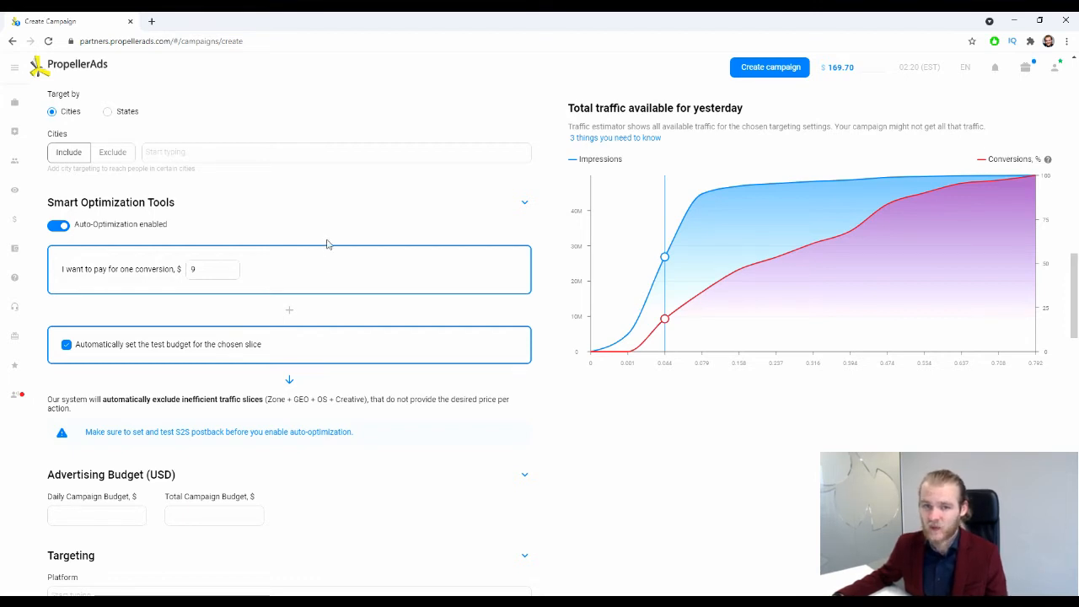
left_click(61, 225)
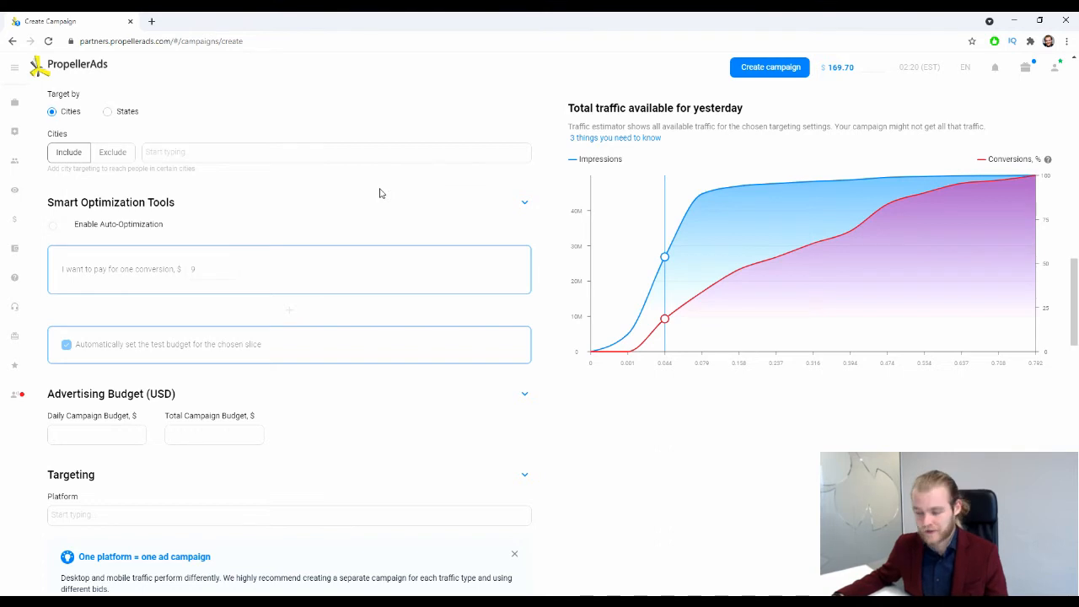
Set the daily campaign budget to $50 in the advertising budget settings.
scroll(374, 194, "down", 2)
scroll(355, 189, "up", 1)
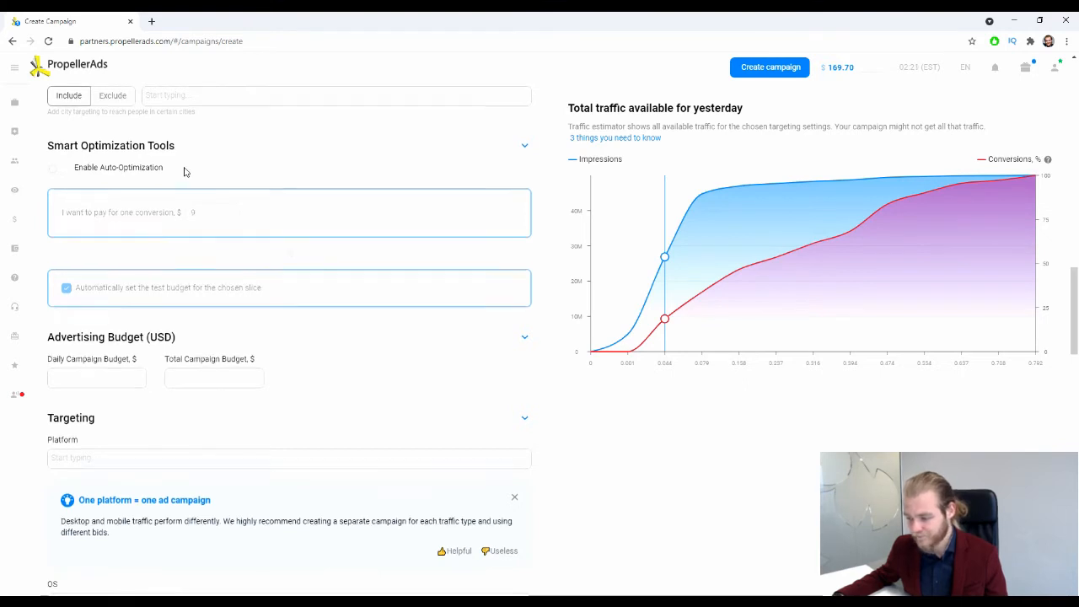
scroll(183, 171, "down", 1)
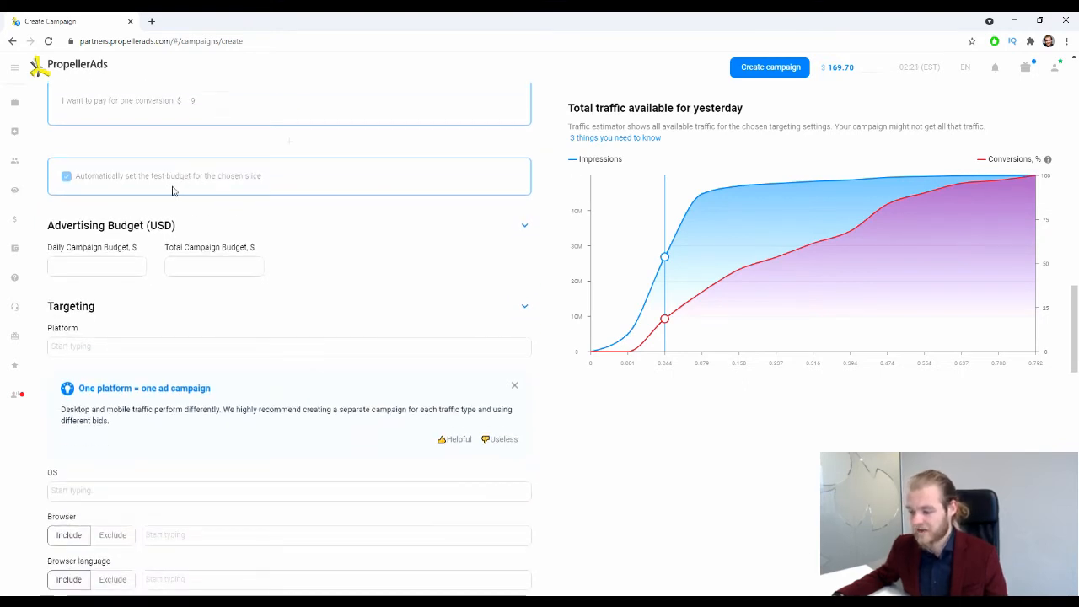
left_click(127, 261)
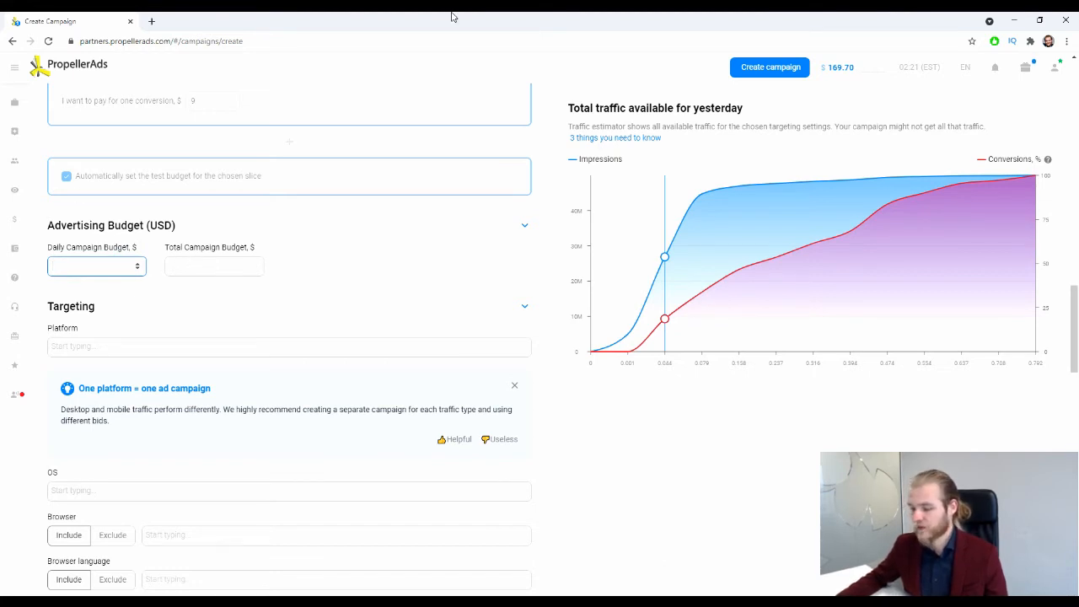
type("50")
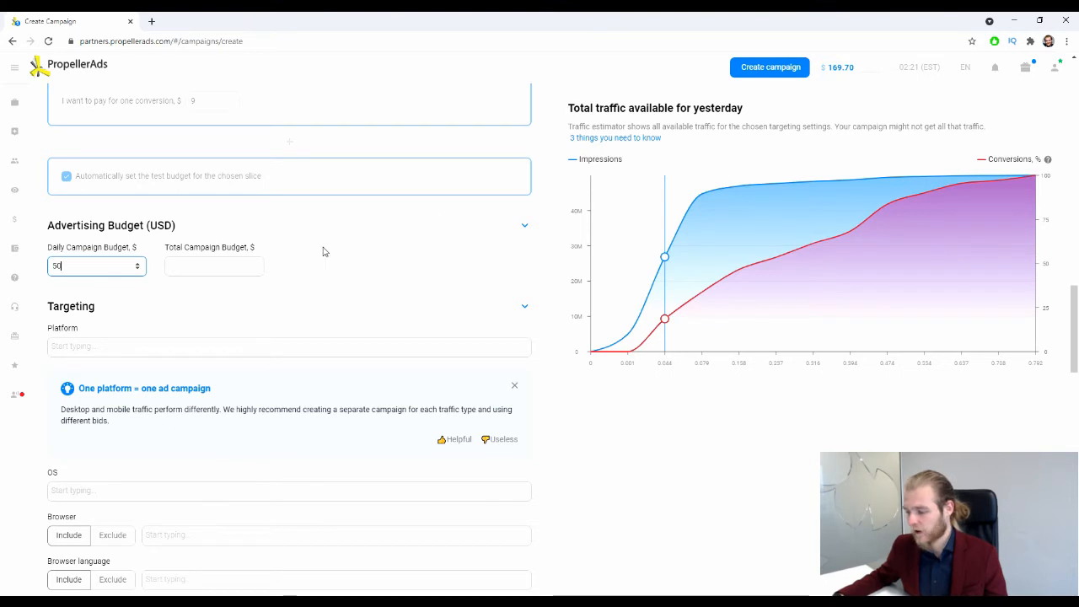
left_click(337, 249)
Set Mobile as the campaign's target platform.
scroll(282, 236, "down", 1)
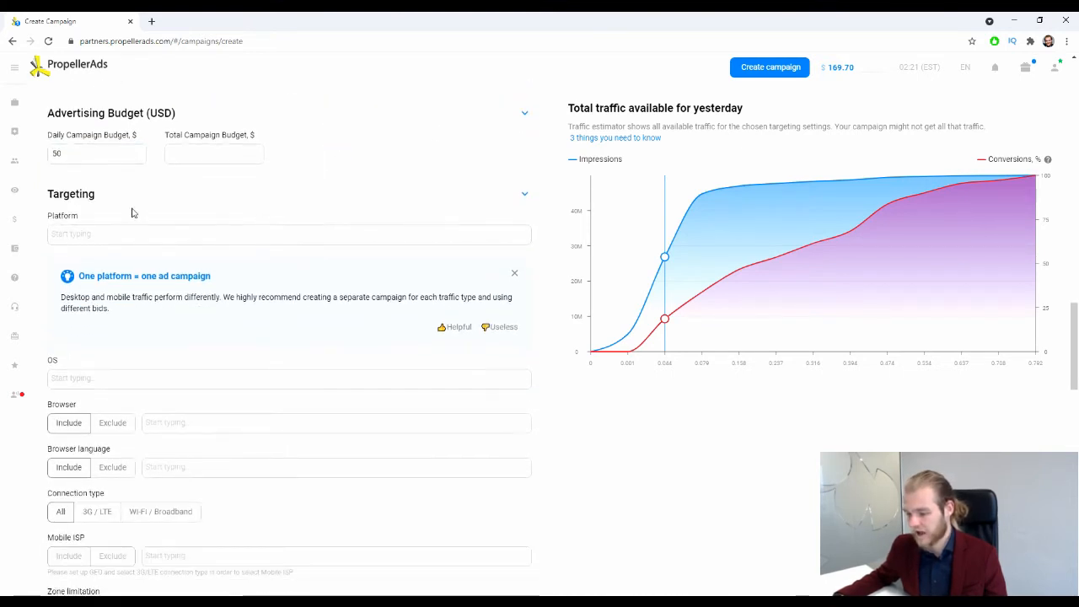
left_click(160, 240)
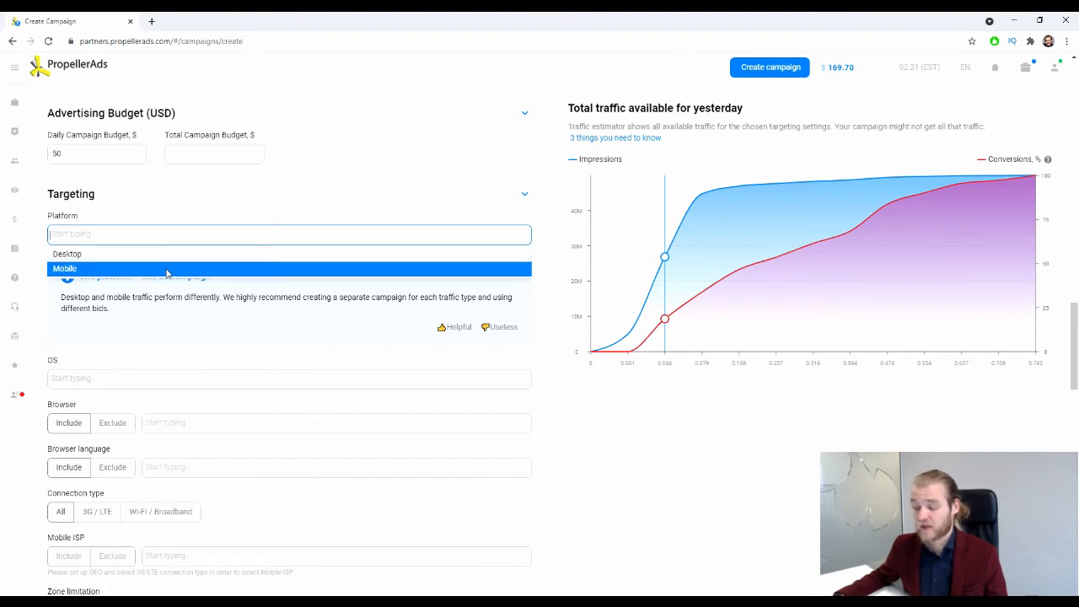
left_click(168, 270)
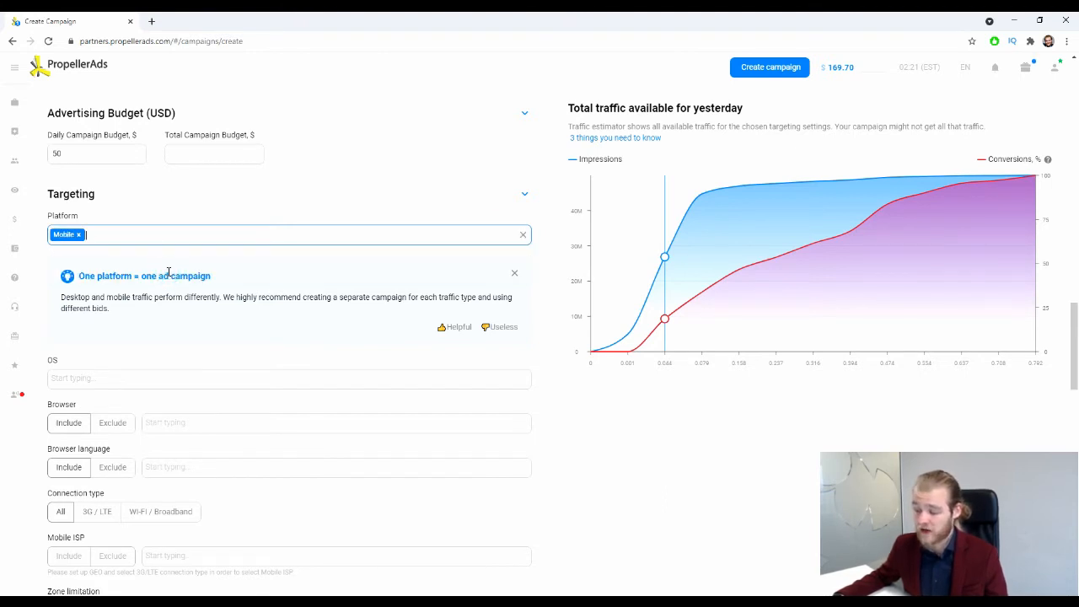
Check which operating systems can be targeted for the Mobile platform, searching the OS options for "ip".
scroll(168, 259, "down", 2)
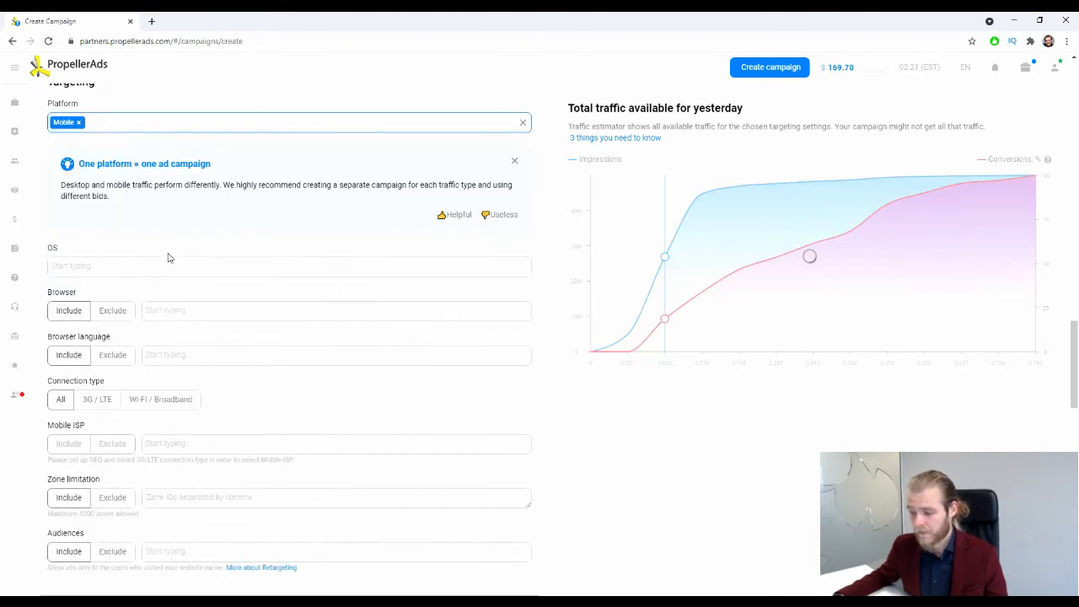
left_click(139, 275)
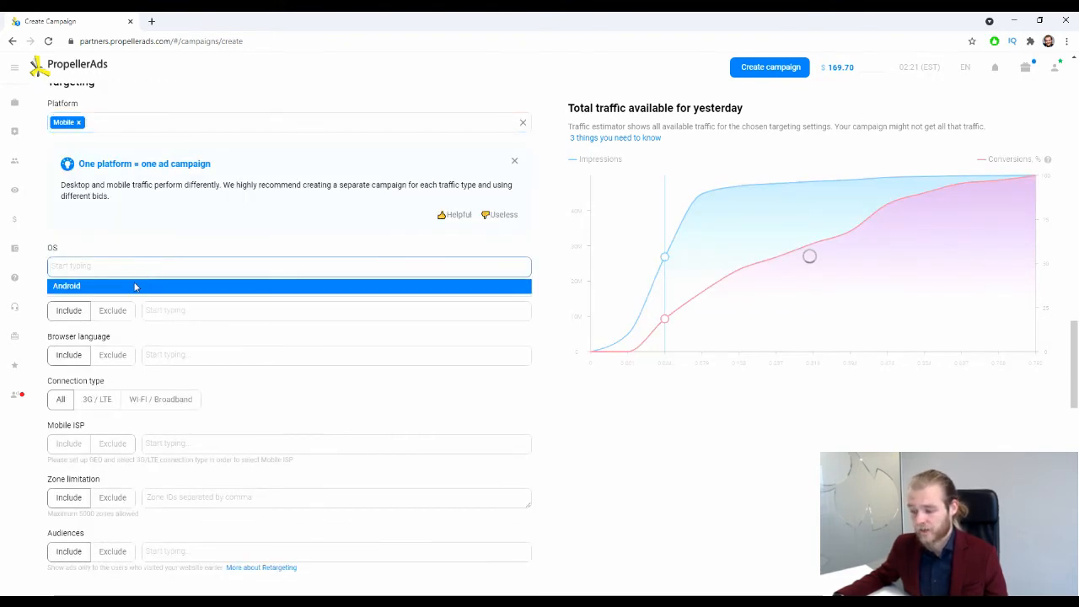
scroll(88, 268, "down", 7)
scroll(89, 252, "up", 8)
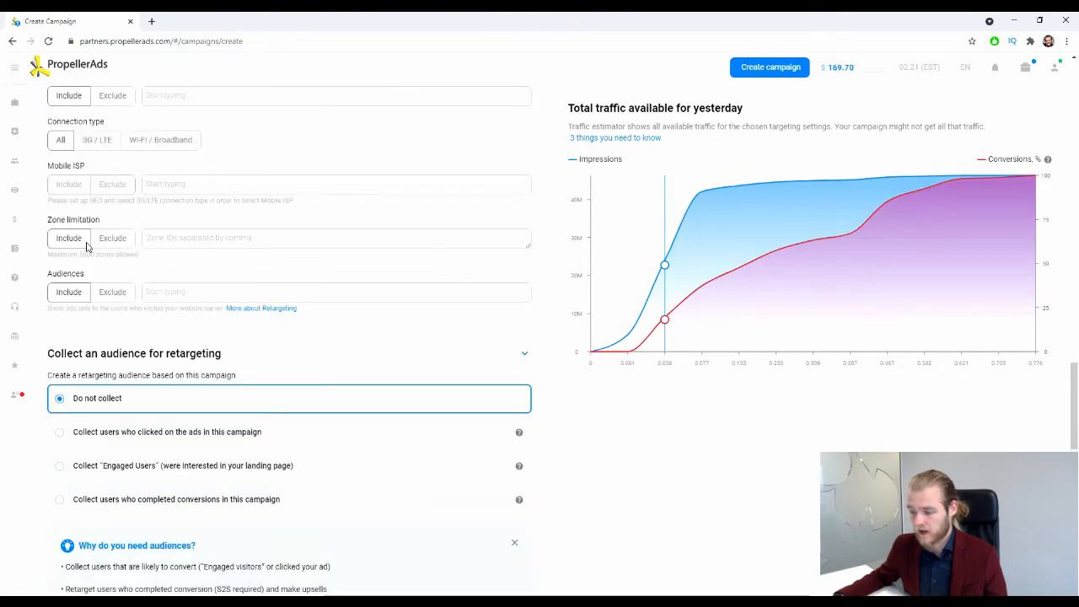
left_click(106, 322)
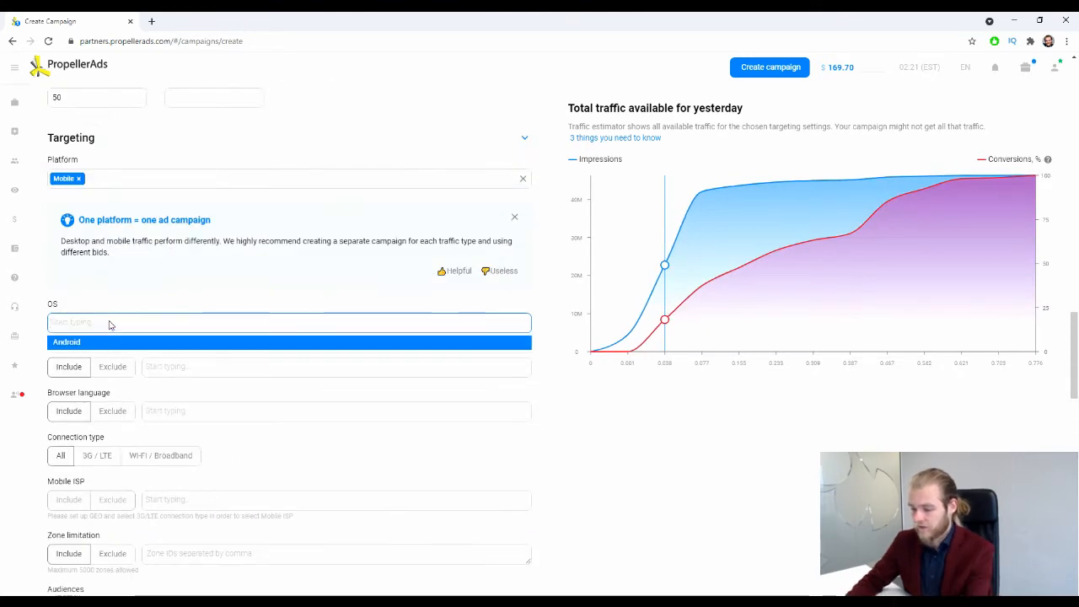
type("ip")
key("BackSpace")
key("BackSpace")
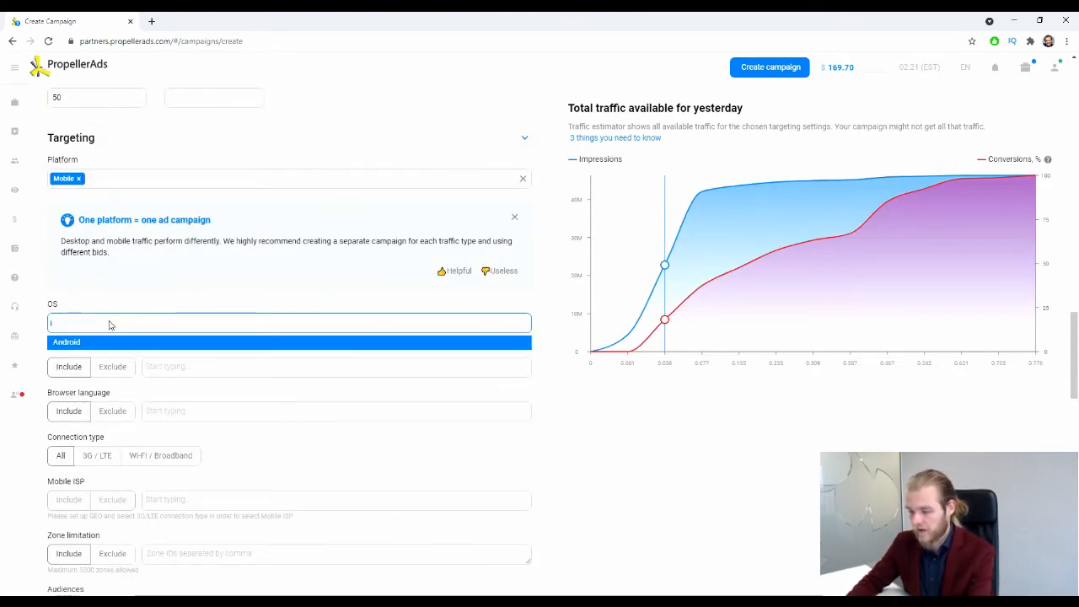
left_click(221, 290)
Try Android as the target operating system and remove it from the OS targeting.
left_click(132, 326)
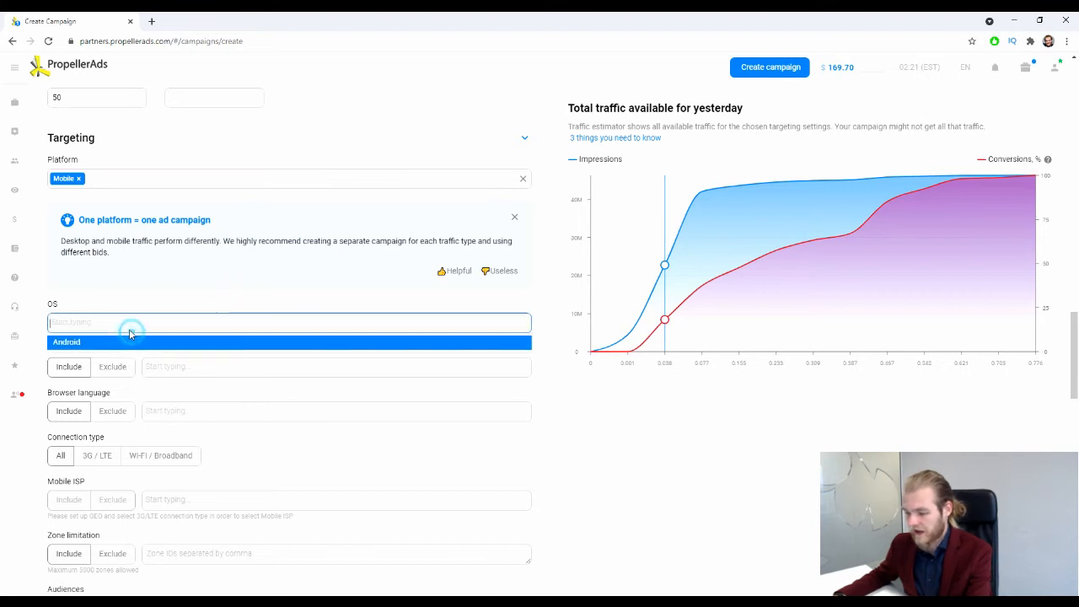
left_click(114, 343)
left_click(94, 327)
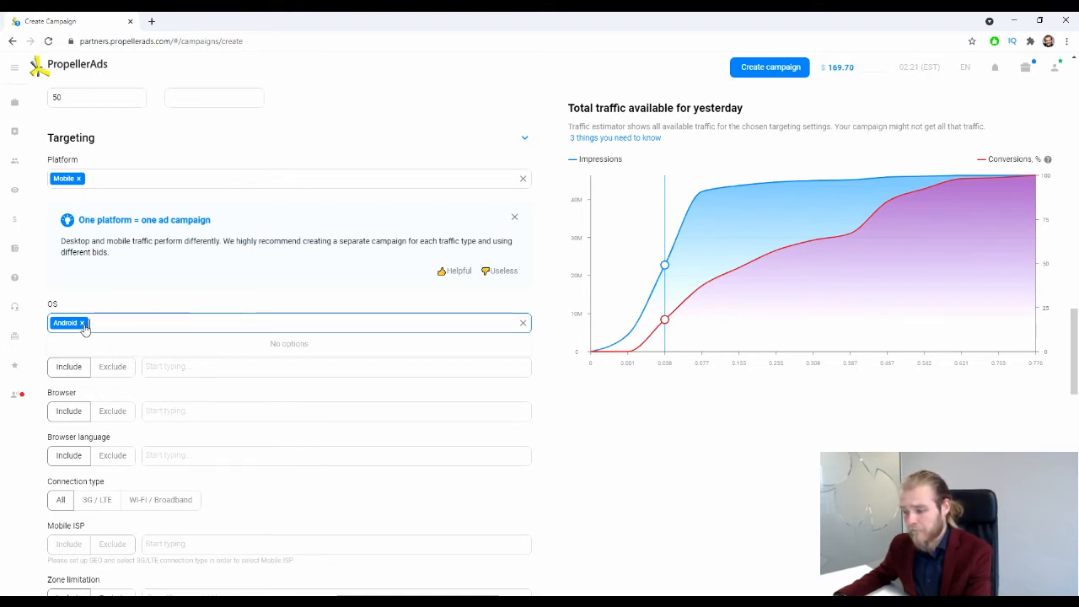
left_click(82, 324)
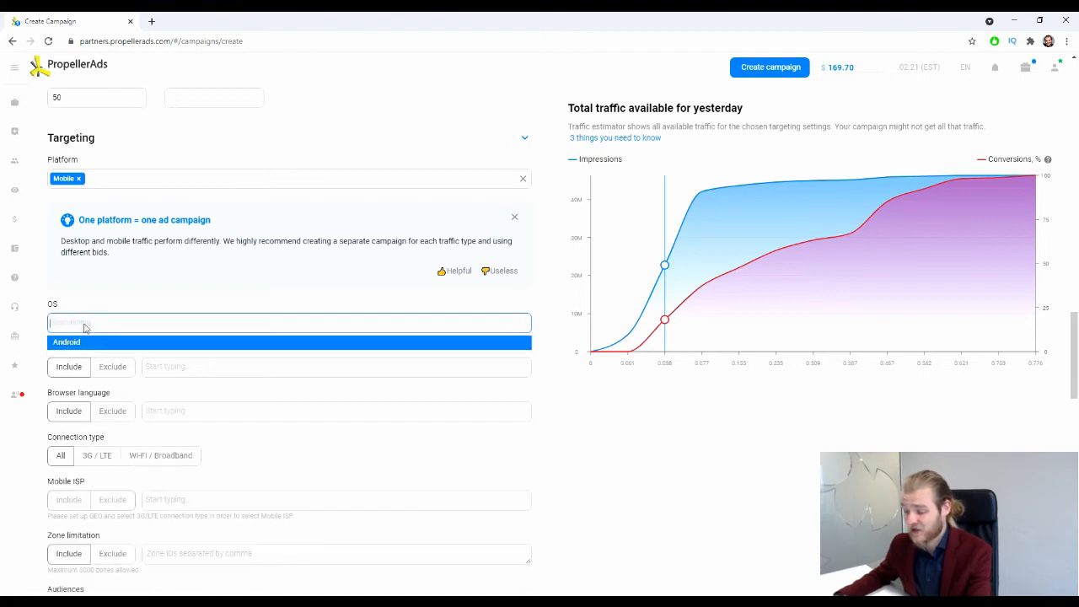
left_click(127, 297)
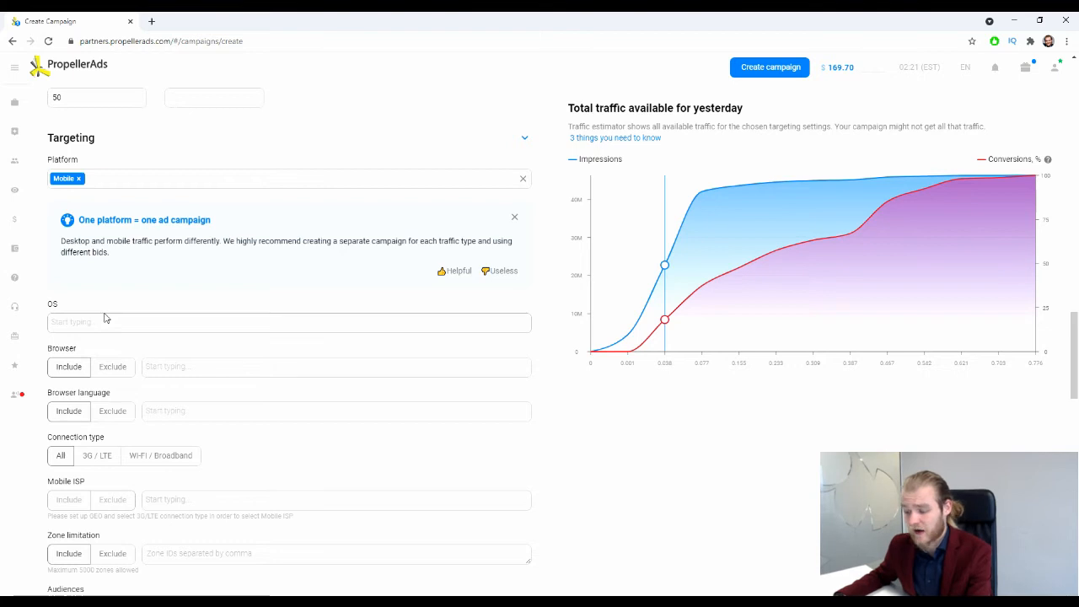
Review the browsers available for browser targeting without selecting one.
scroll(103, 317, "down", 2)
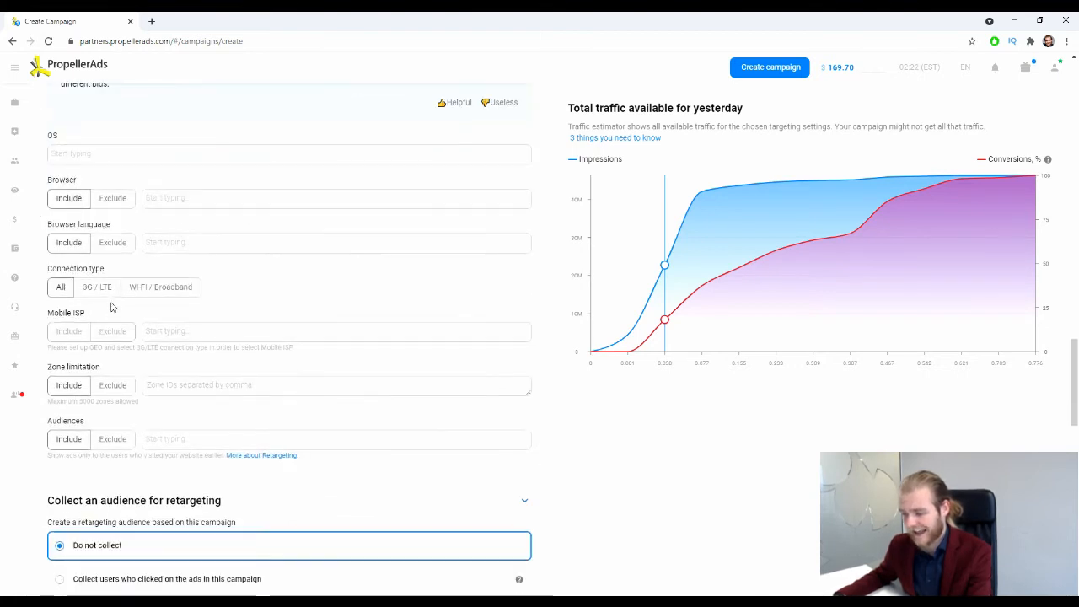
left_click(214, 197)
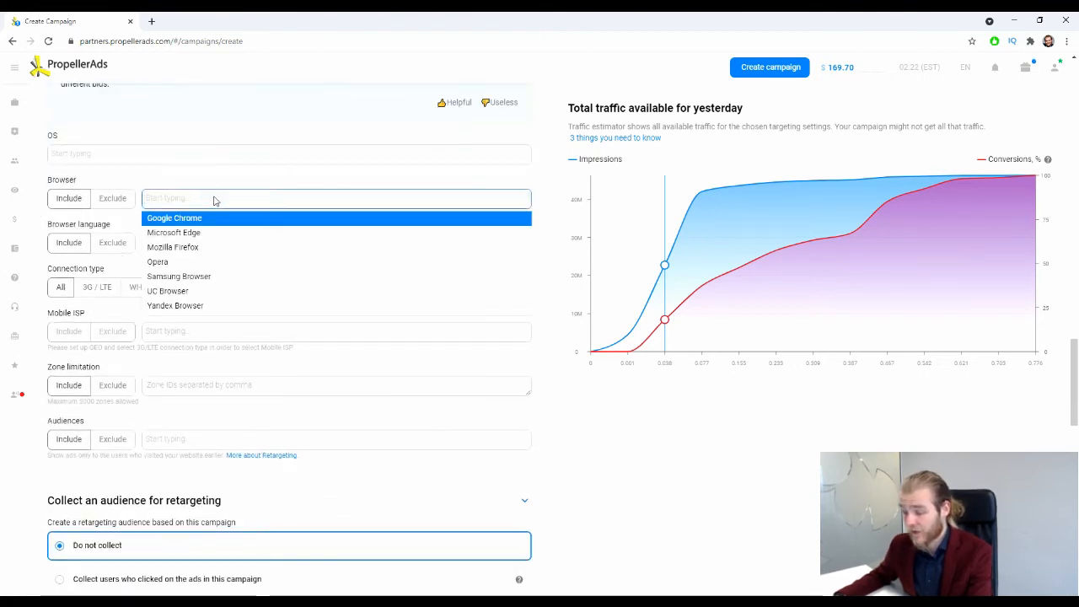
scroll(222, 225, "down", 1)
scroll(218, 227, "up", 1)
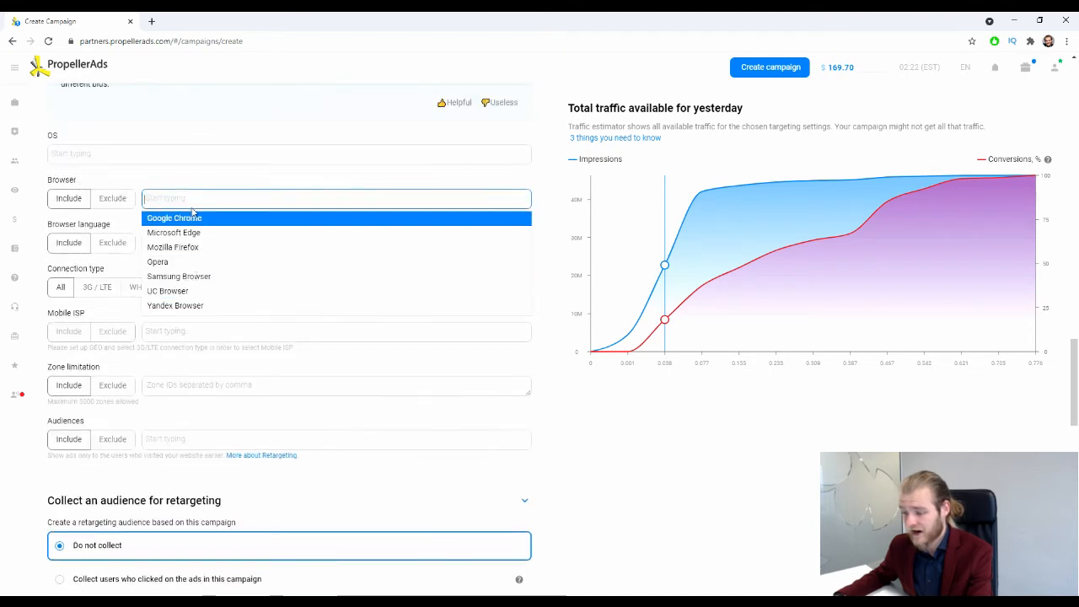
left_click(203, 177)
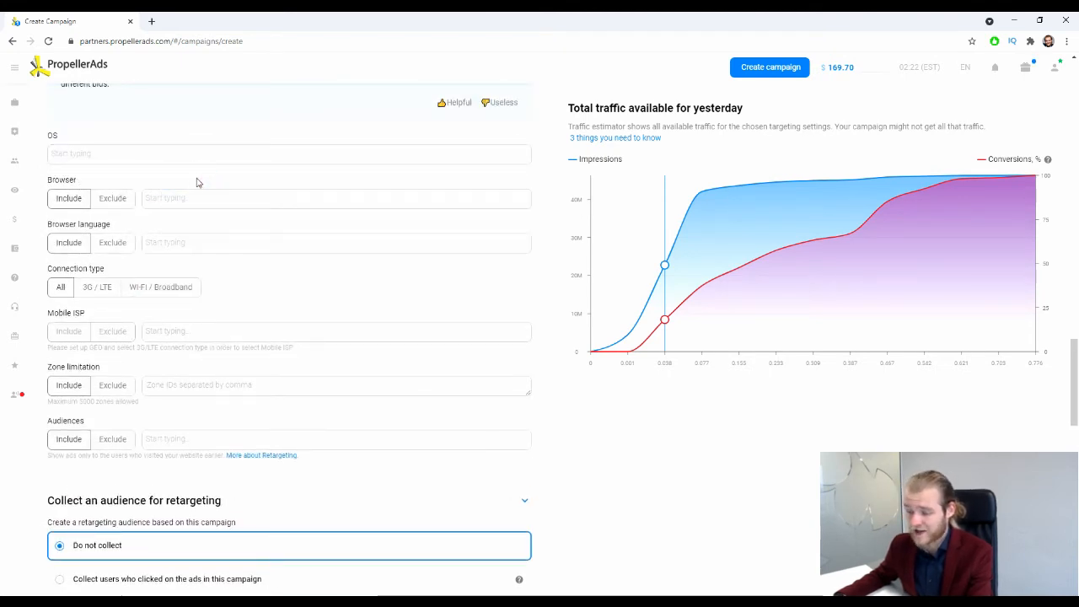
Include German as the campaign's target browser language.
left_click(178, 243)
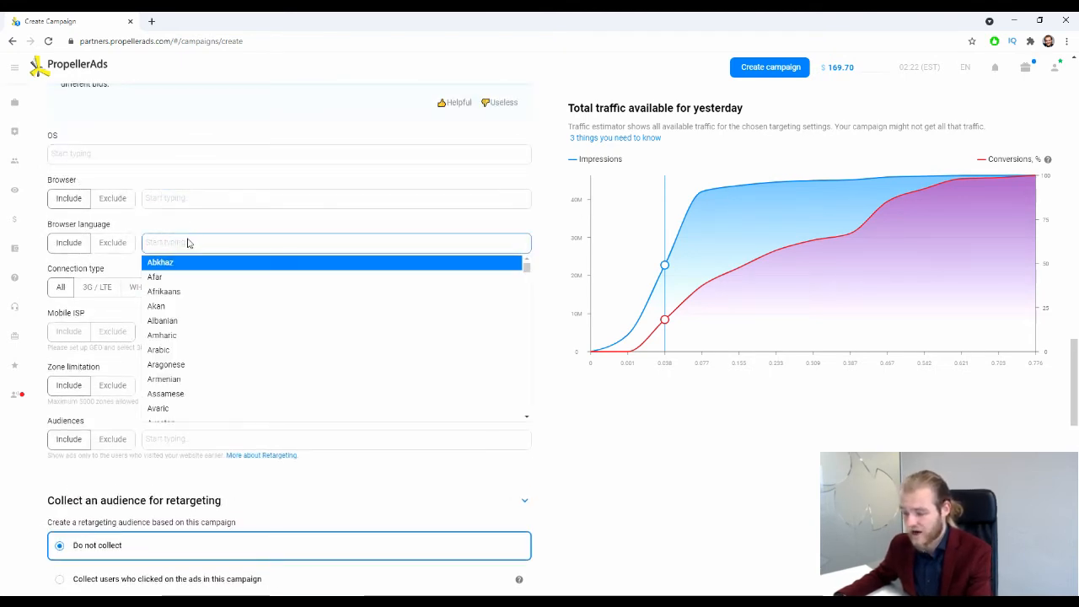
type("ger")
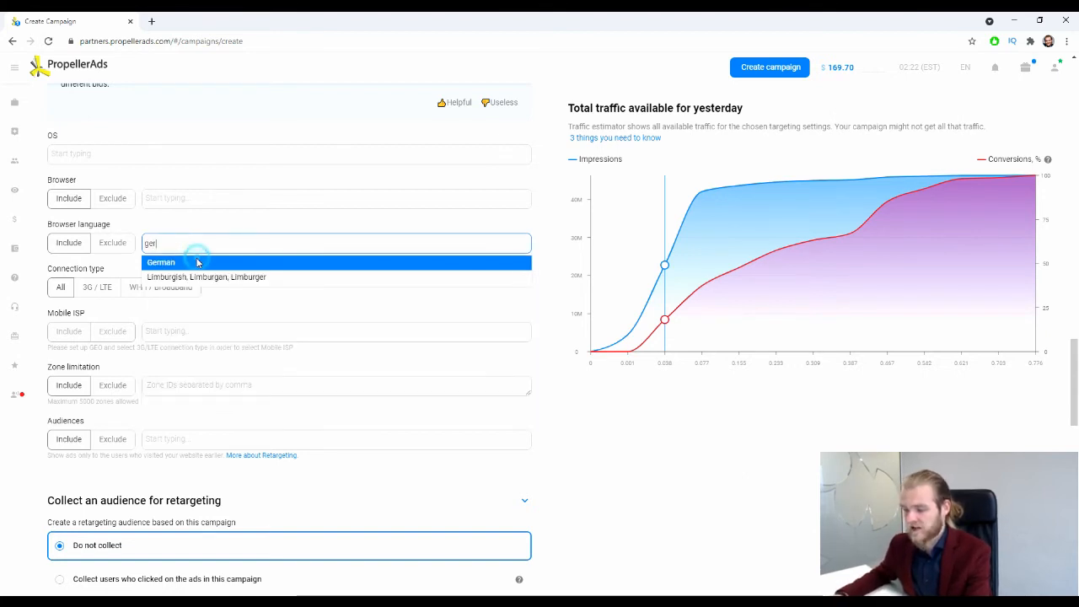
left_click(196, 262)
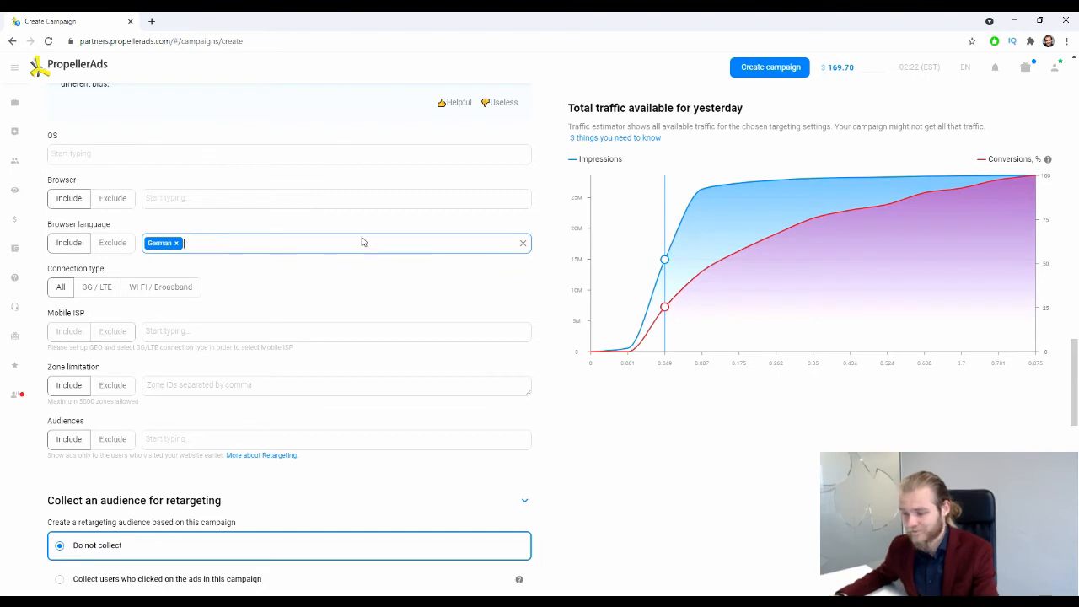
Try the 3G / LTE and Wi-Fi / Broadband connection types and set the connection type back to All.
scroll(278, 243, "down", 1)
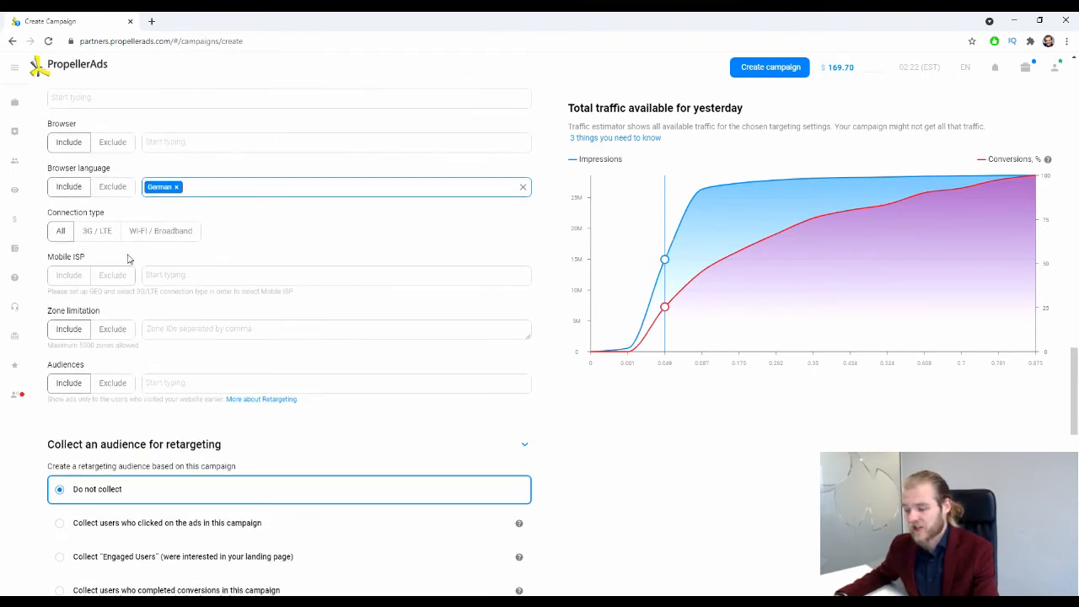
left_click(111, 237)
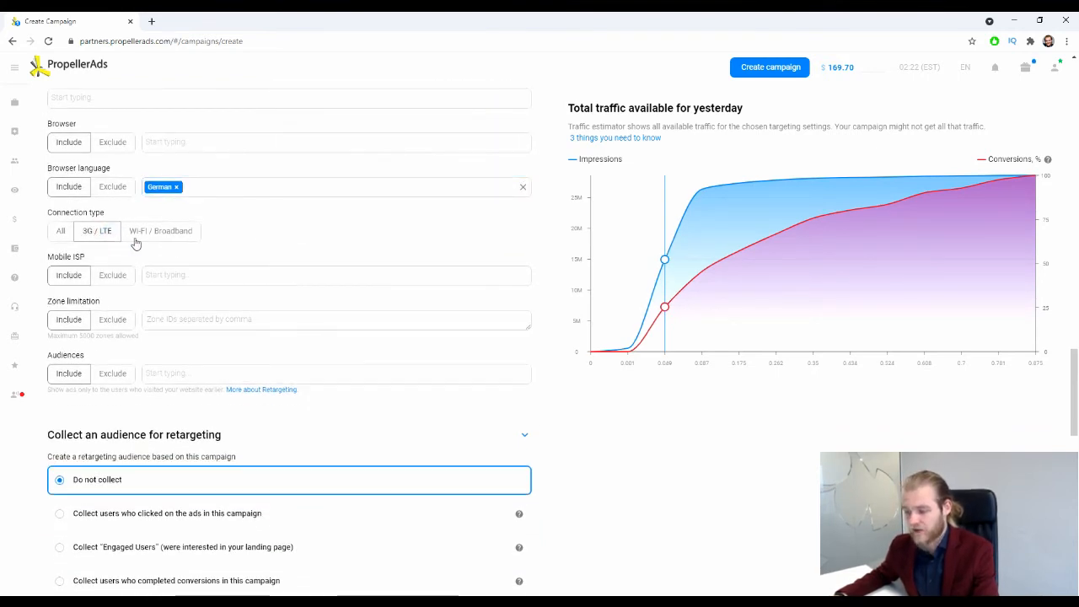
left_click(179, 237)
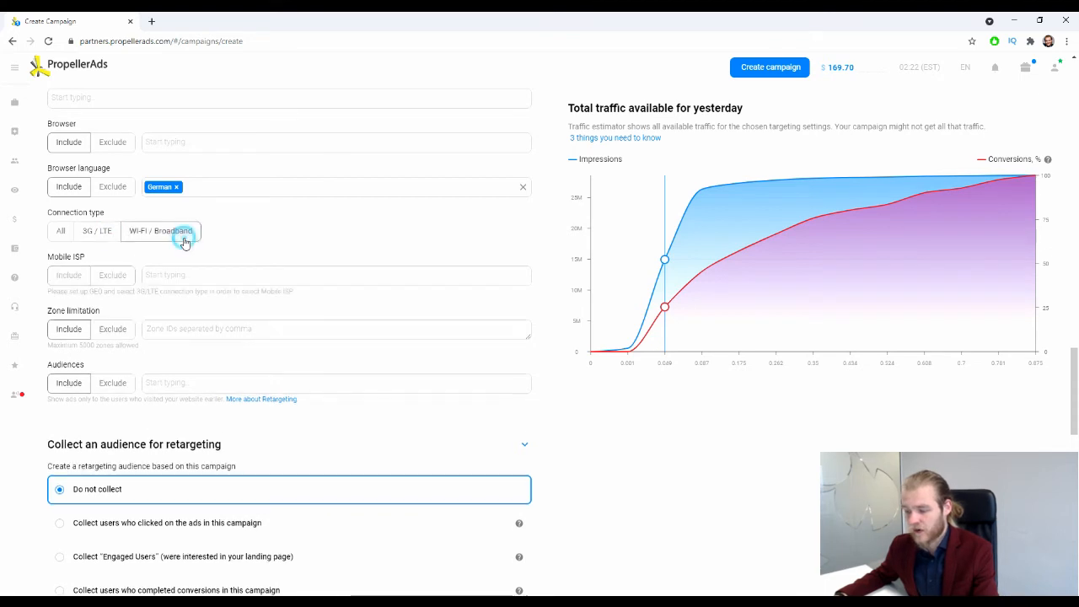
left_click(63, 233)
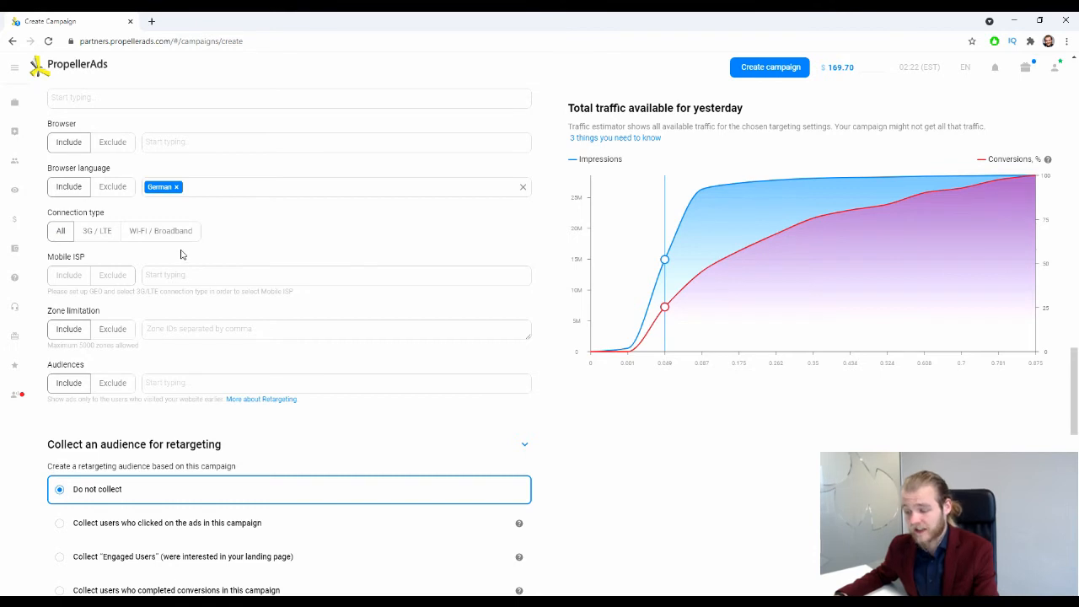
Switch the connection type to 3G / LTE and return it to All.
left_click(99, 226)
left_click(72, 230)
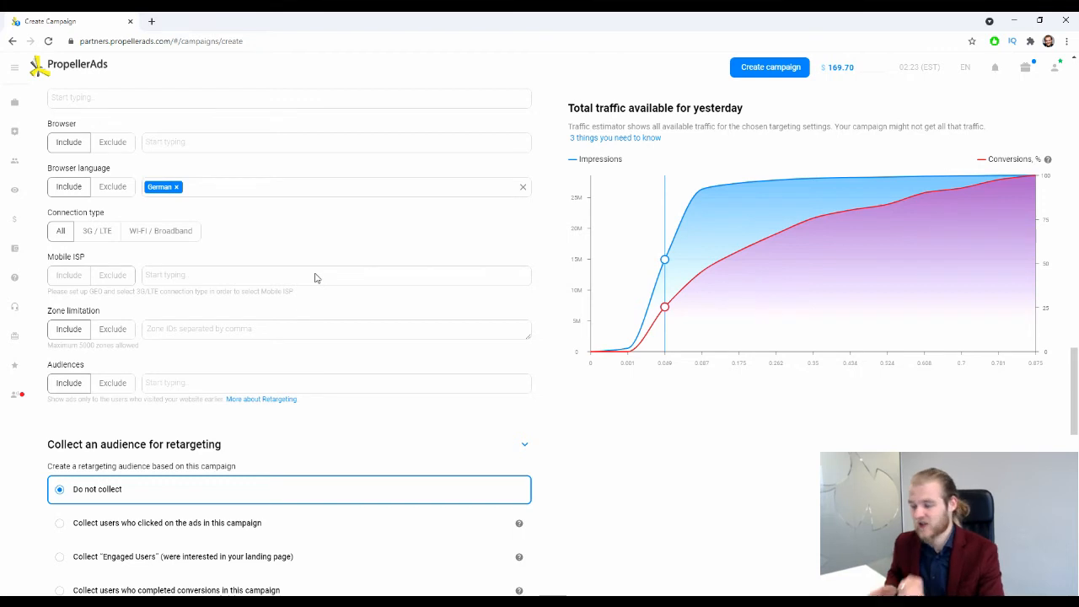
Try the Exclude mode for zone limitation and return it to Include, leaving the zone IDs blank.
scroll(236, 270, "down", 1)
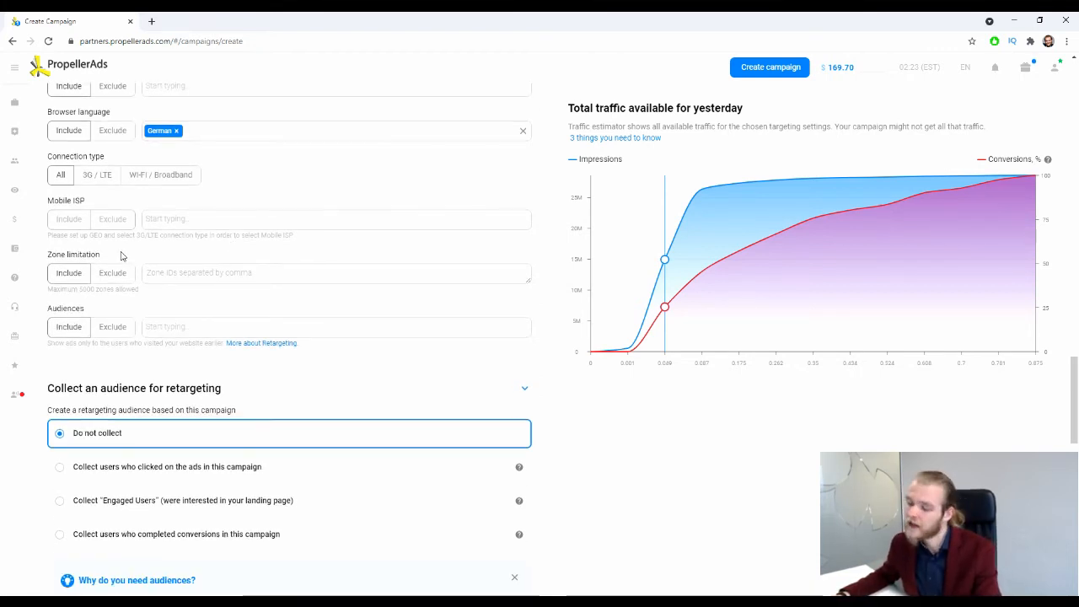
left_click(186, 272)
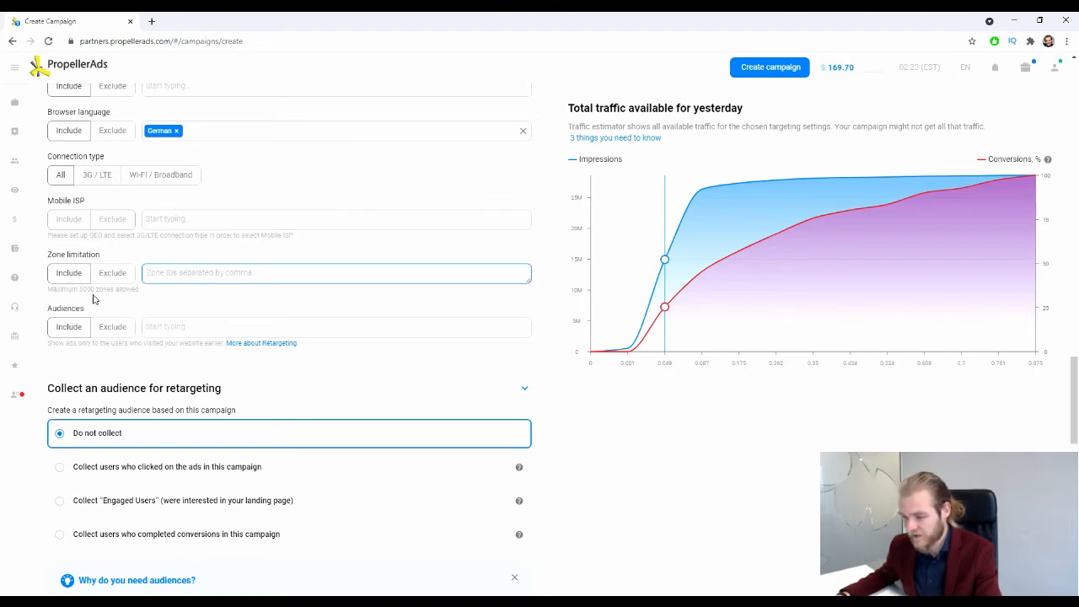
left_click(123, 277)
left_click(71, 277)
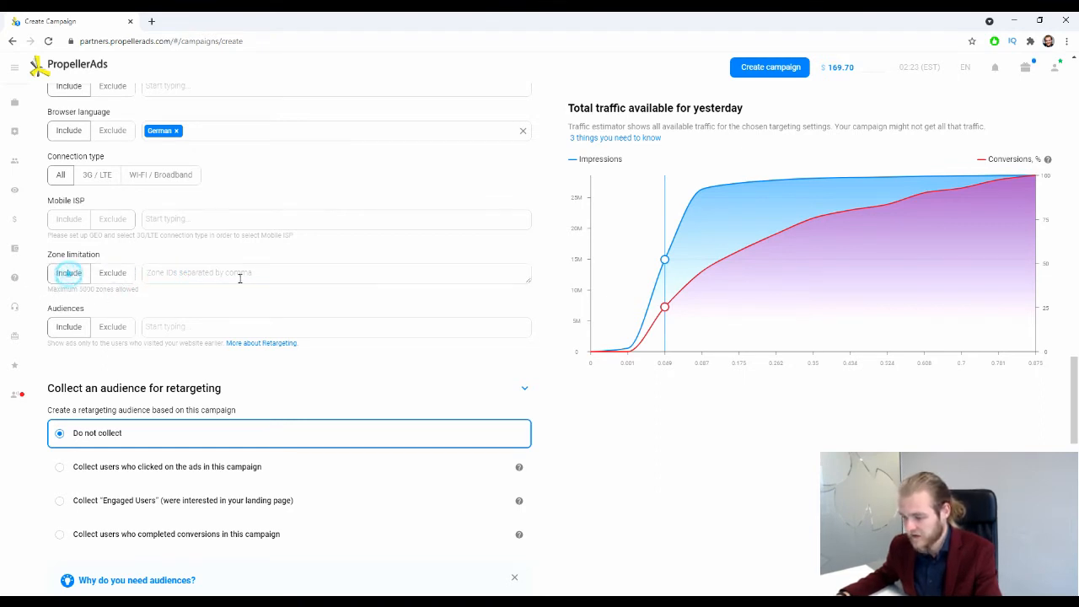
left_click(241, 277)
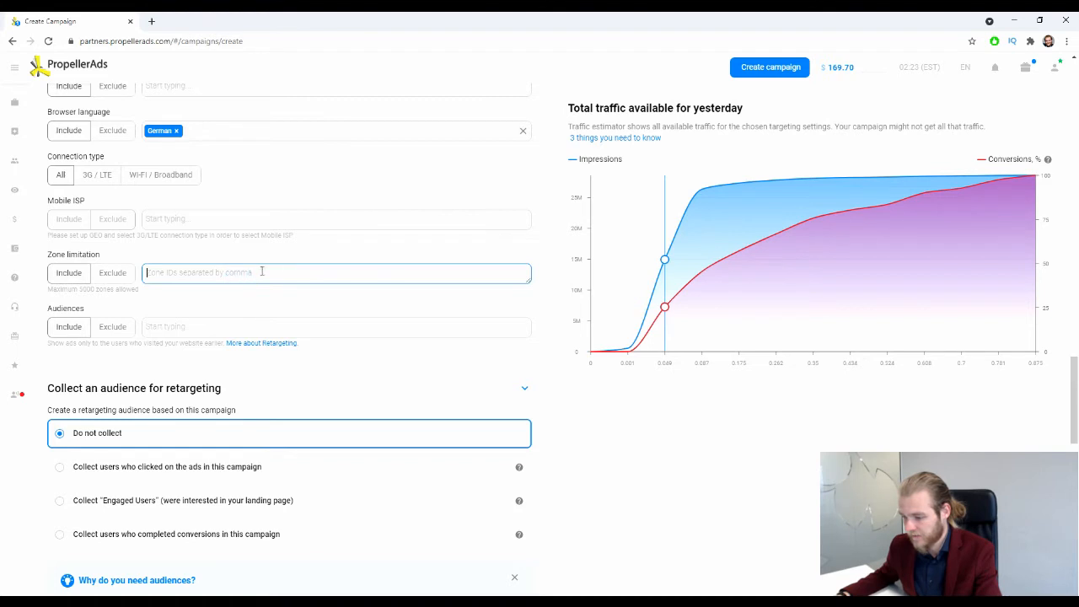
left_click(158, 274)
left_click(214, 290)
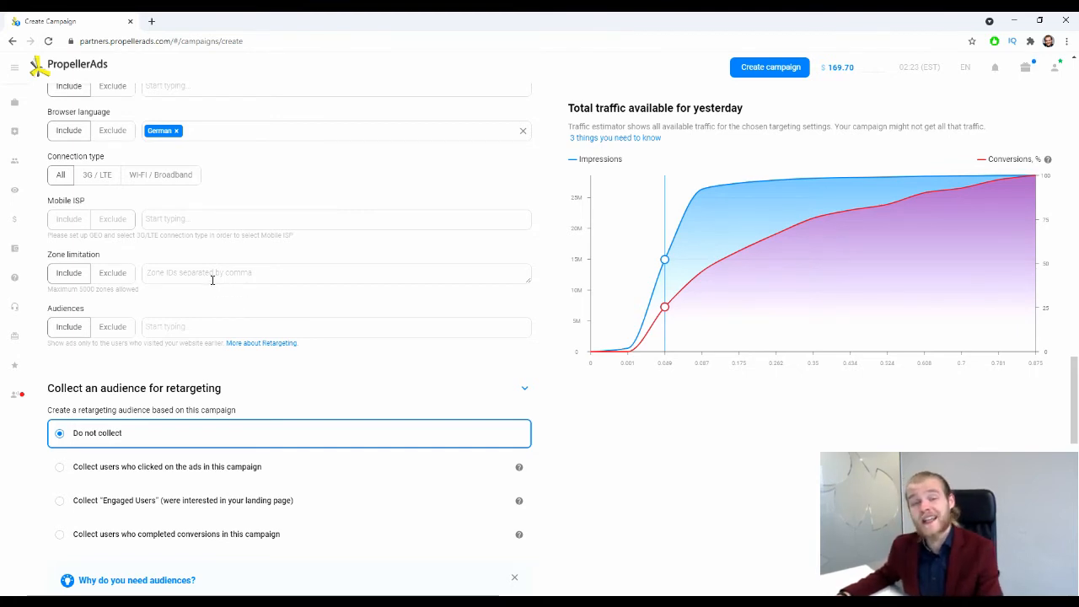
Try including and excluding Test Audience in the audience targeting, remove it and return the mode to Include.
scroll(206, 279, "down", 1)
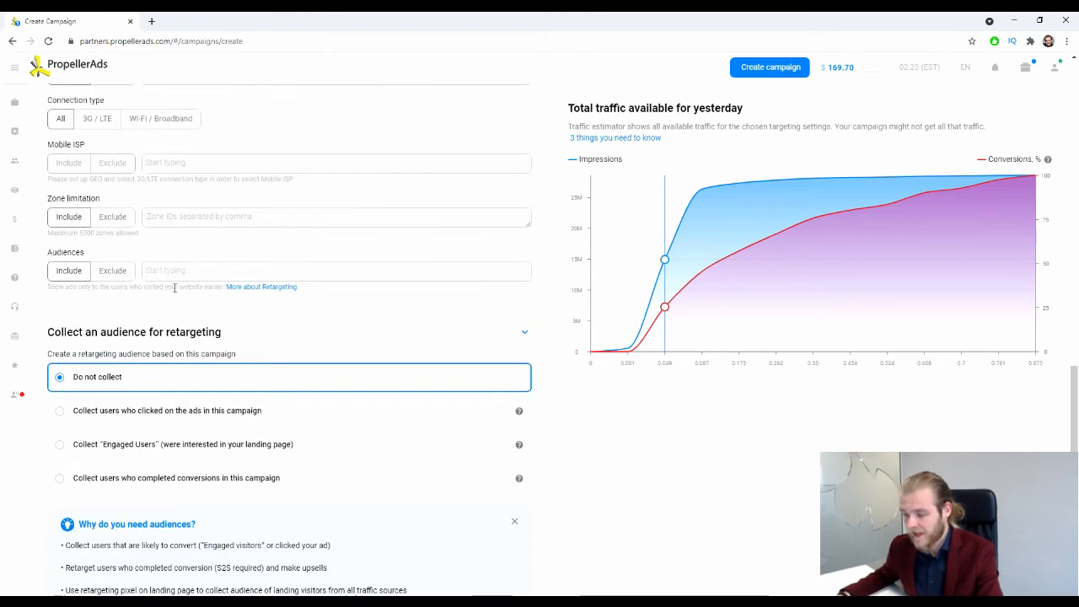
left_click(193, 273)
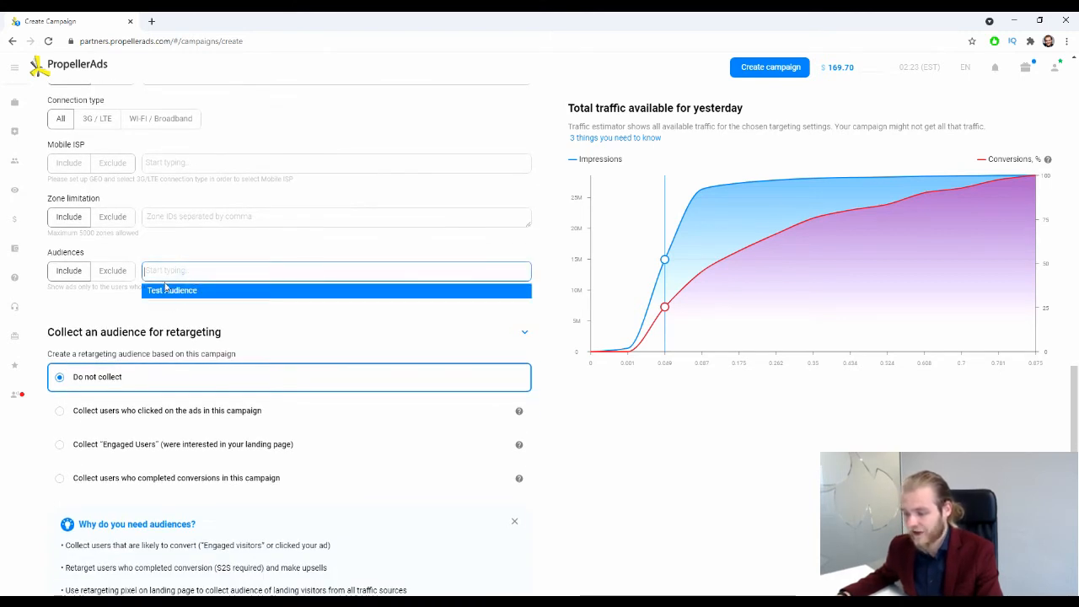
left_click(173, 290)
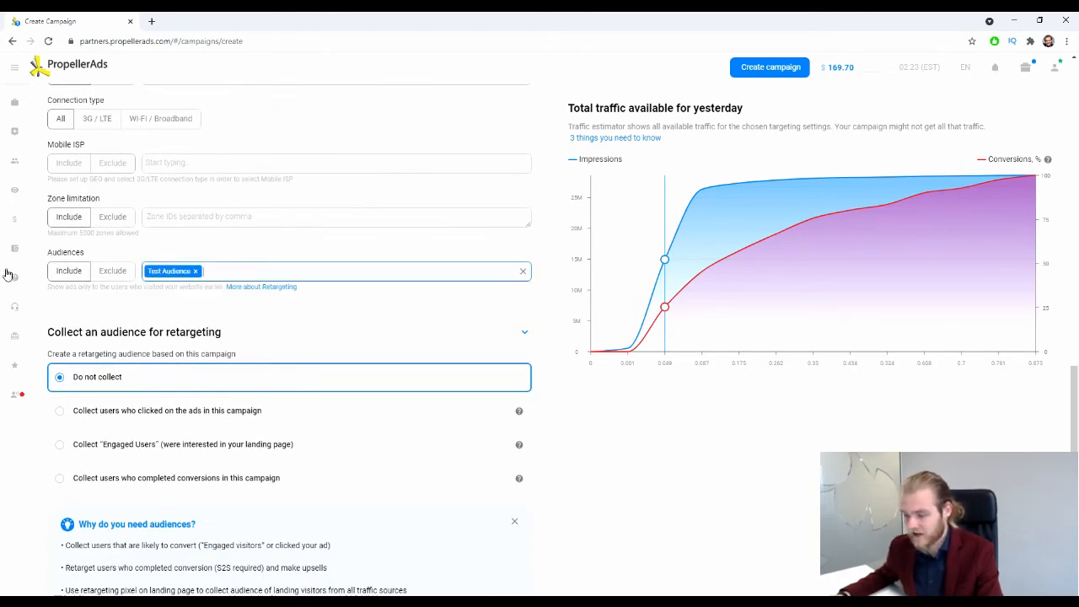
left_click(123, 277)
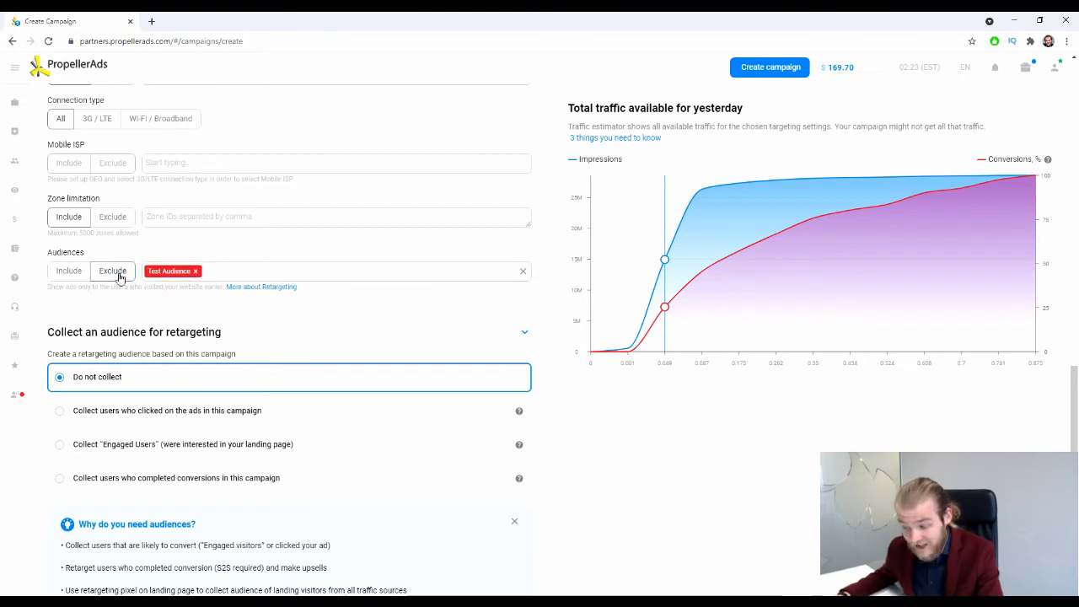
left_click(195, 272)
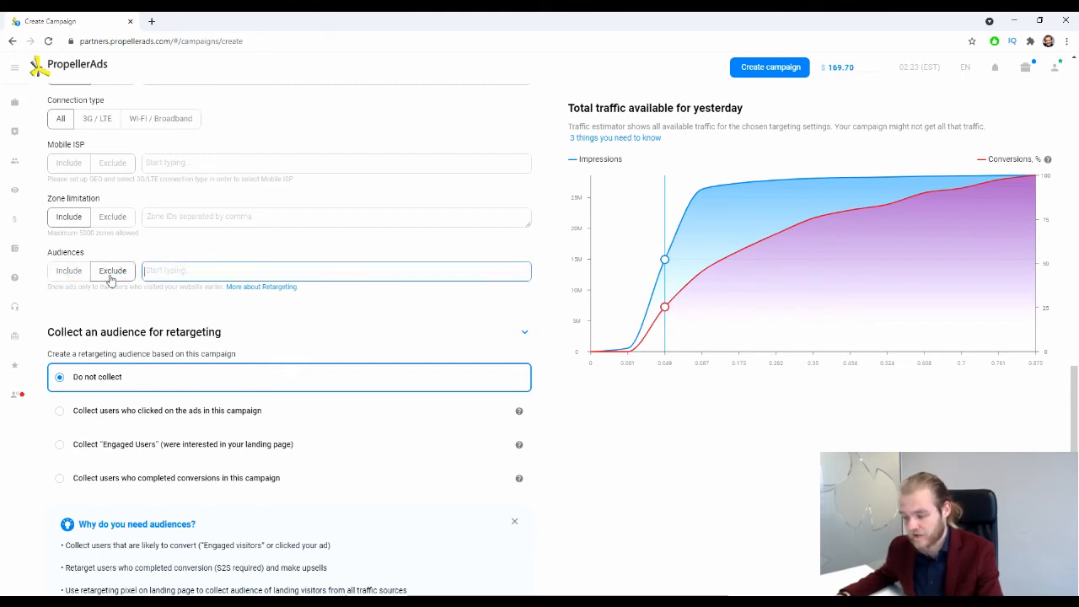
left_click(84, 271)
Try the retargeting collection options for ad clickers, "Engaged Users" and users who completed conversions.
scroll(139, 300, "down", 2)
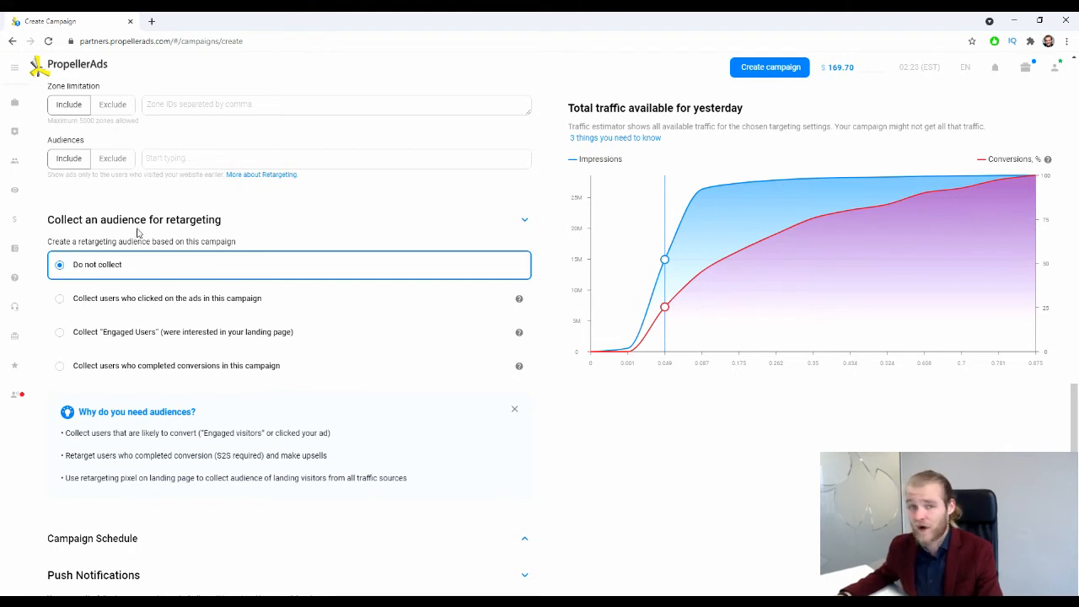
scroll(137, 234, "down", 1)
scroll(203, 211, "up", 1)
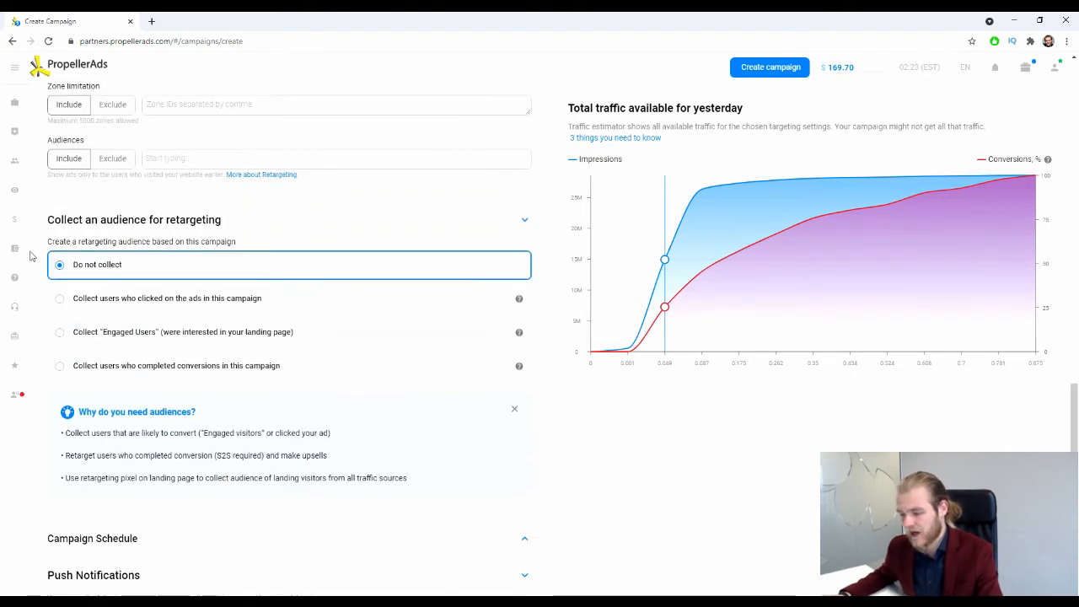
left_click(100, 309)
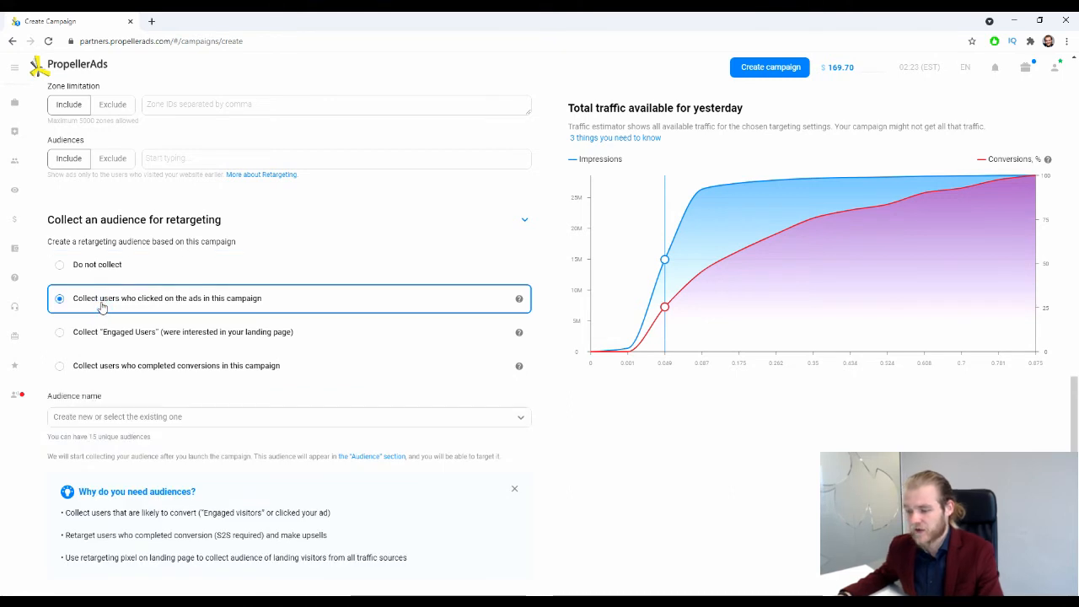
left_click(119, 342)
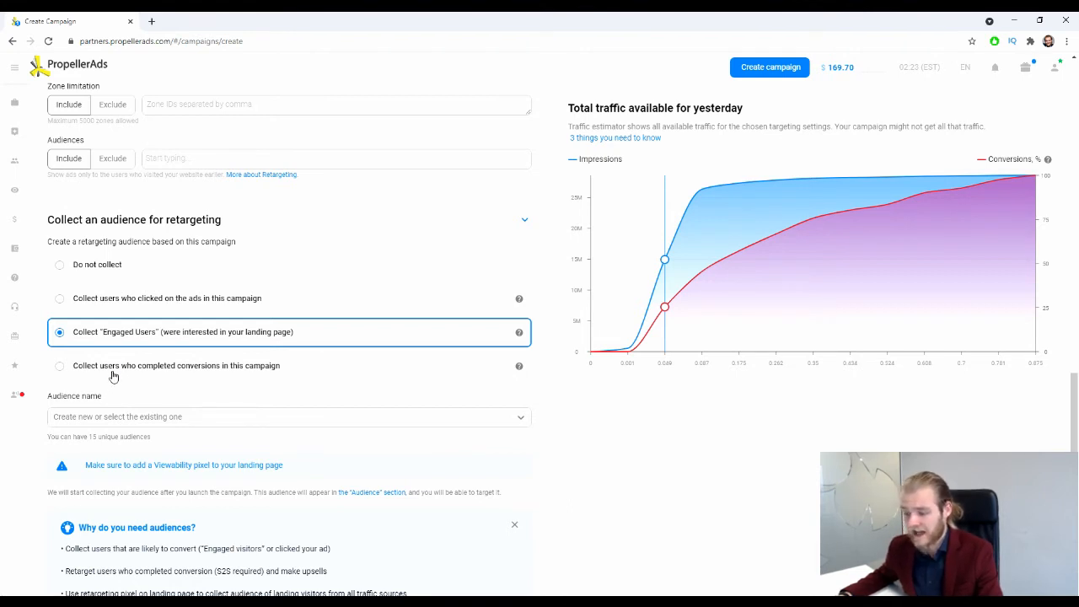
left_click(113, 376)
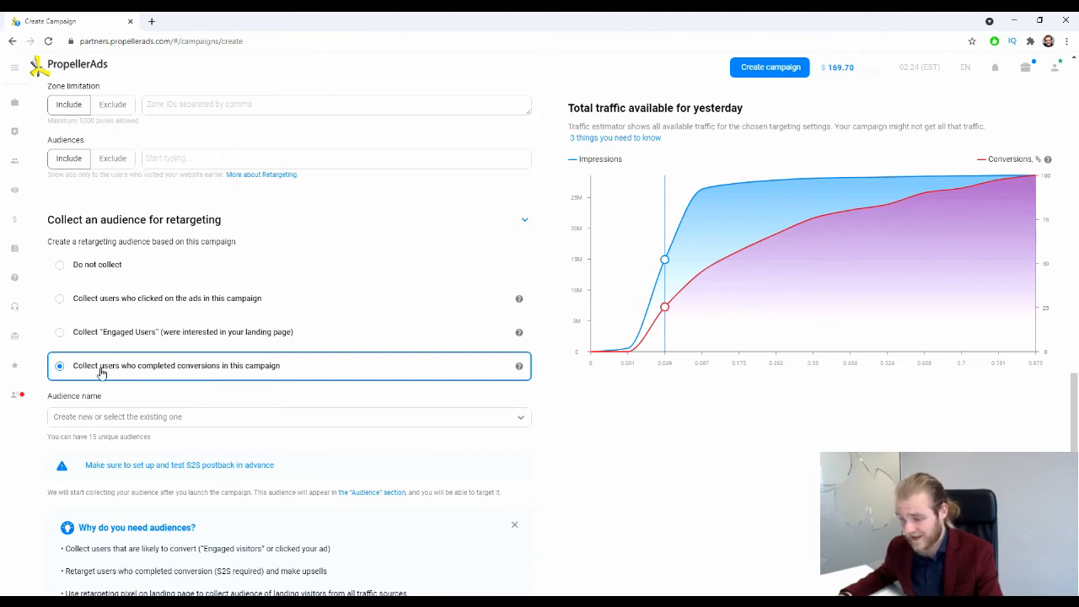
Try Test Audience as the audience name for the converted users and clear it.
left_click(171, 413)
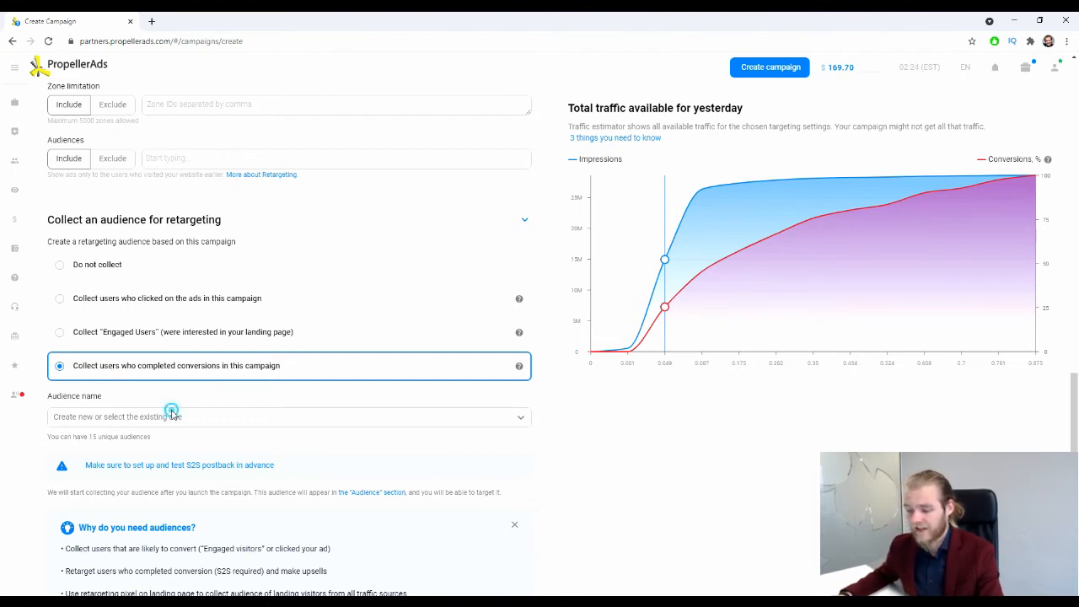
left_click(98, 442)
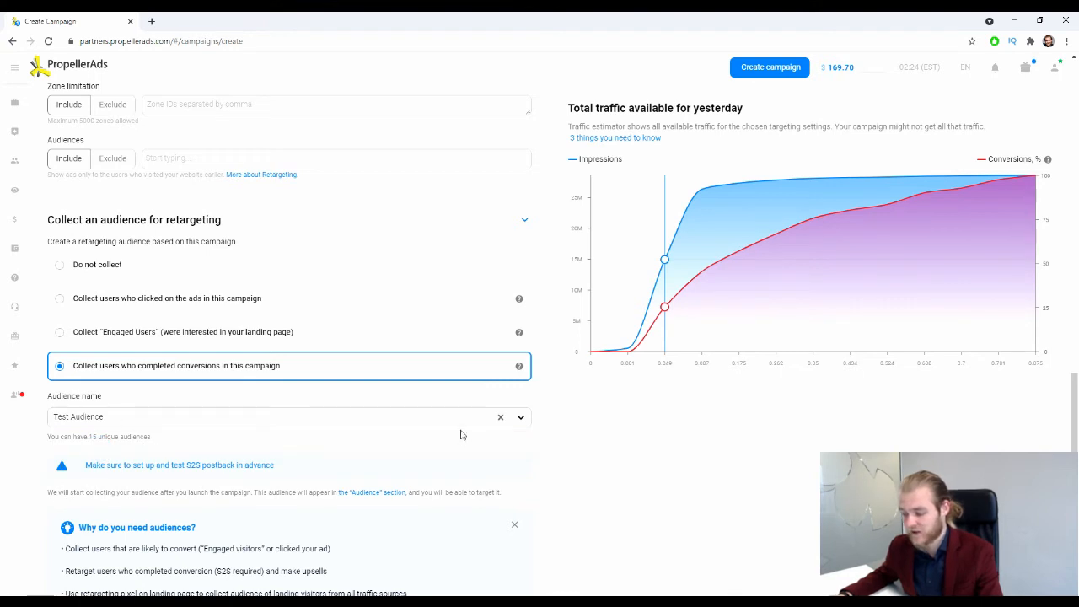
left_click(500, 417)
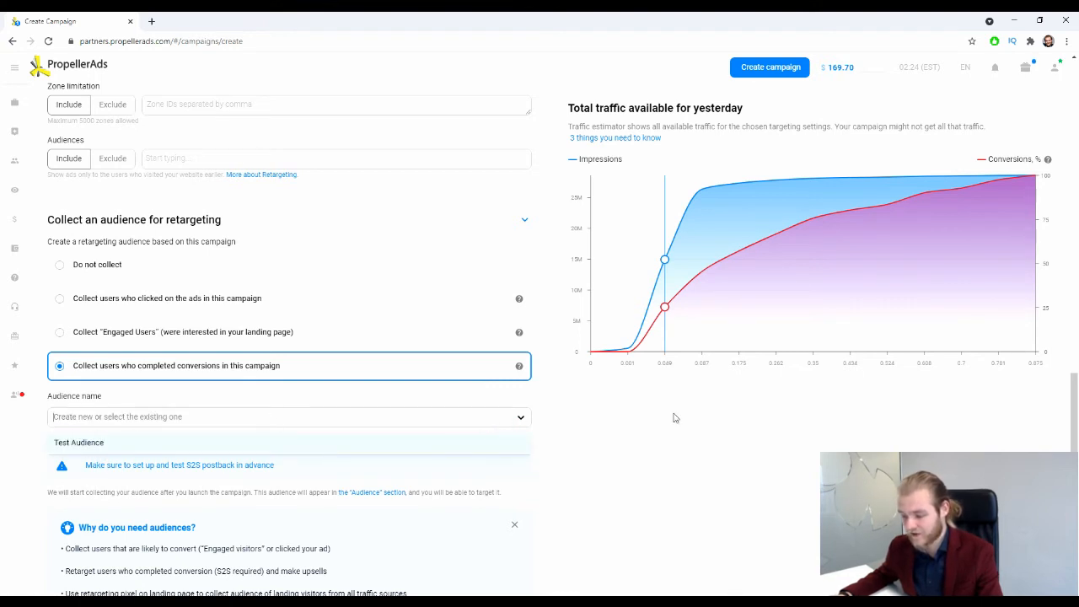
Try "New Audience" as a new retargeting audience name, abandon it and set audience collection back to "Do not collect".
left_click(219, 419)
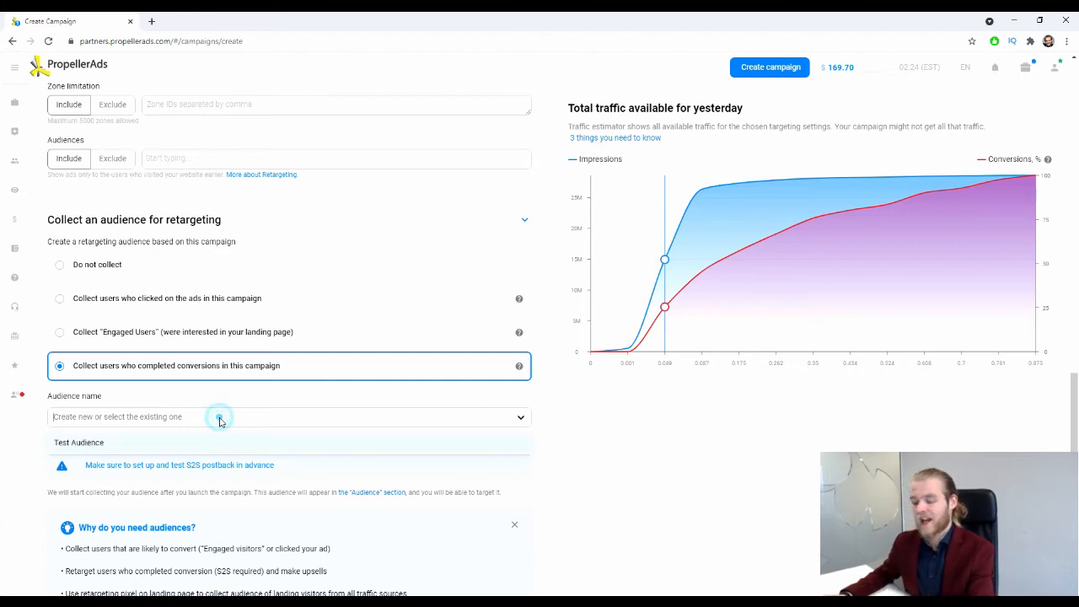
type("New ")
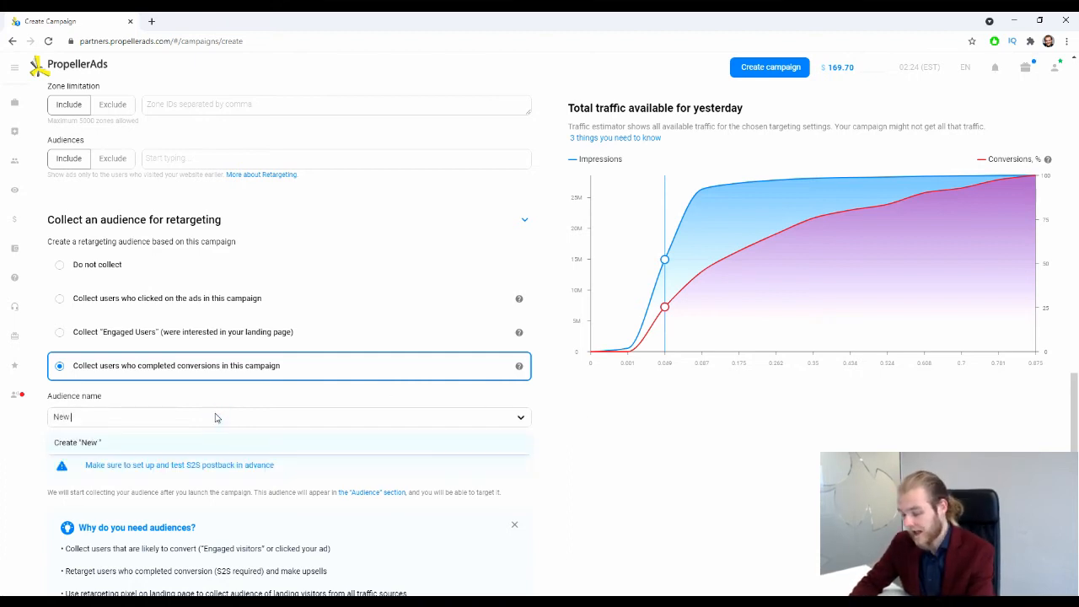
type("Audie")
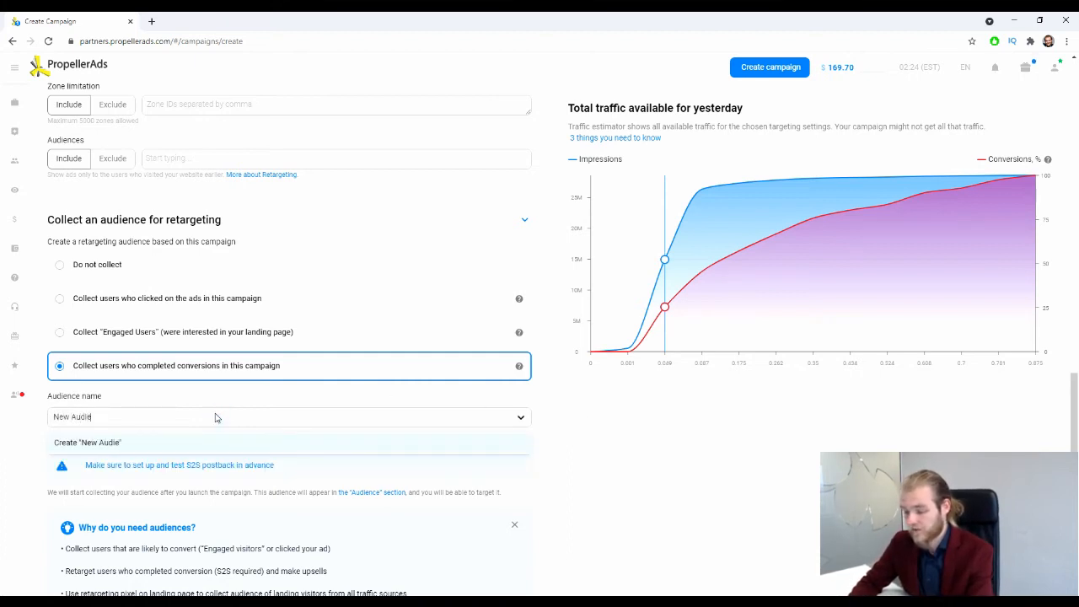
type("nce")
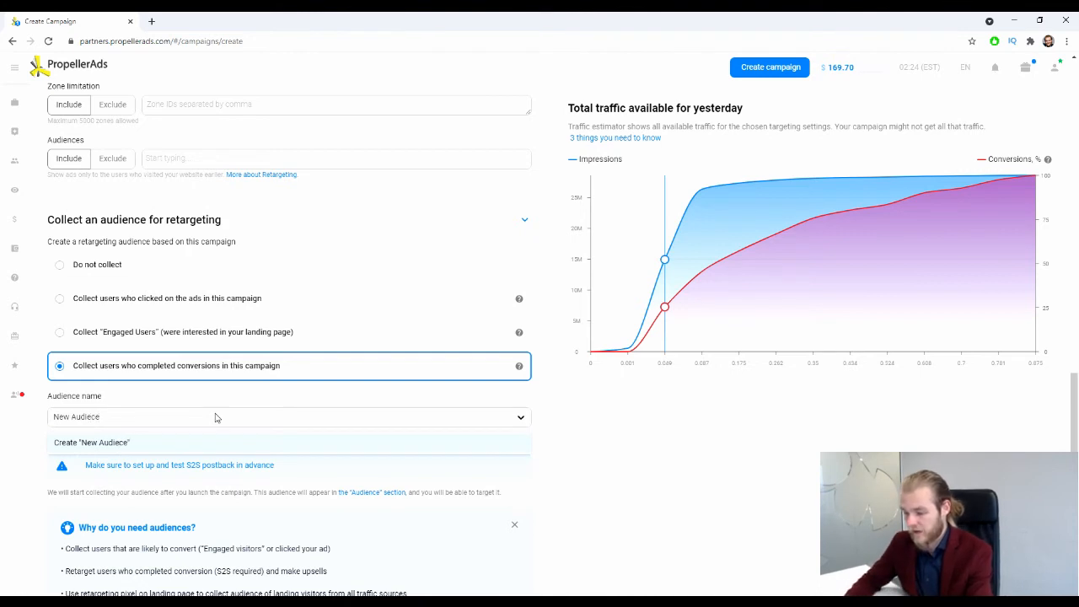
key("BackSpace")
key("BackSpace")
type("nce")
left_click(243, 397)
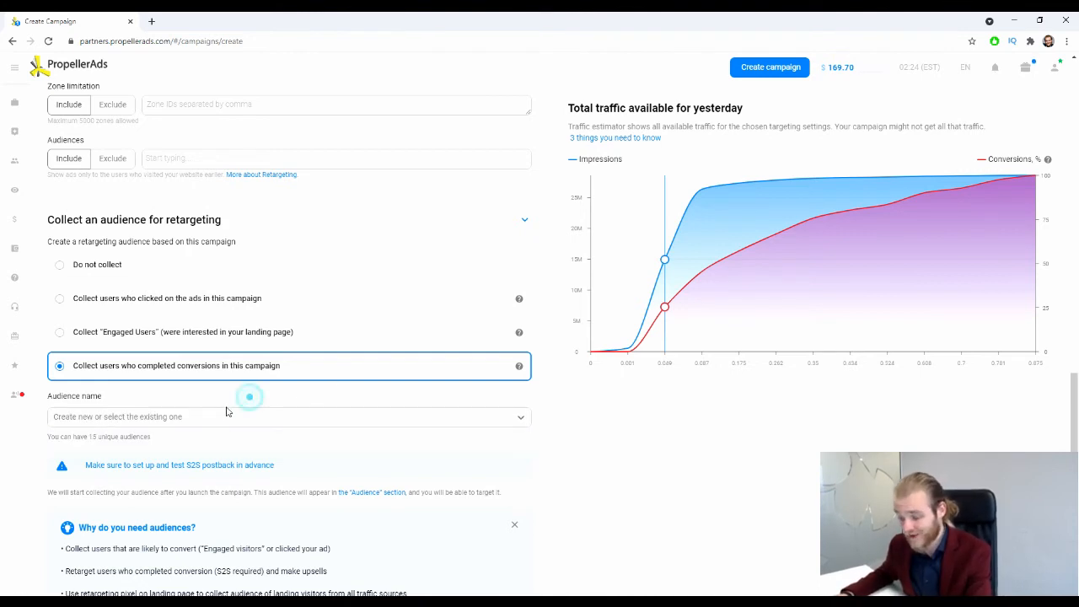
left_click(157, 416)
left_click(306, 388)
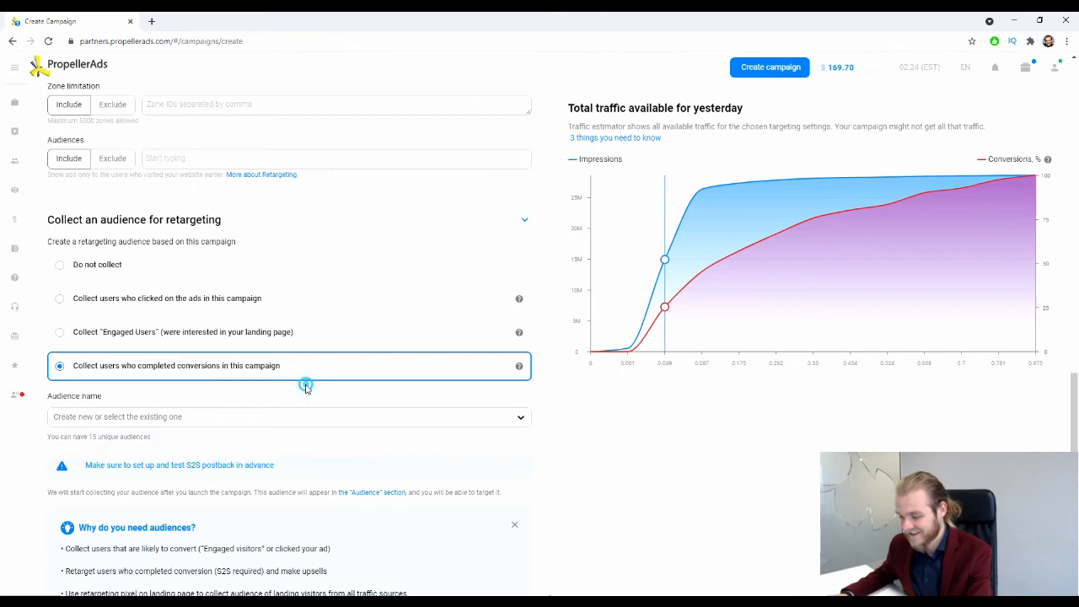
left_click(100, 265)
Try removing hour 01 on Monday to Wednesday from the campaign schedule, restore those hours and collapse the schedule.
scroll(155, 322, "down", 2)
scroll(151, 320, "down", 3)
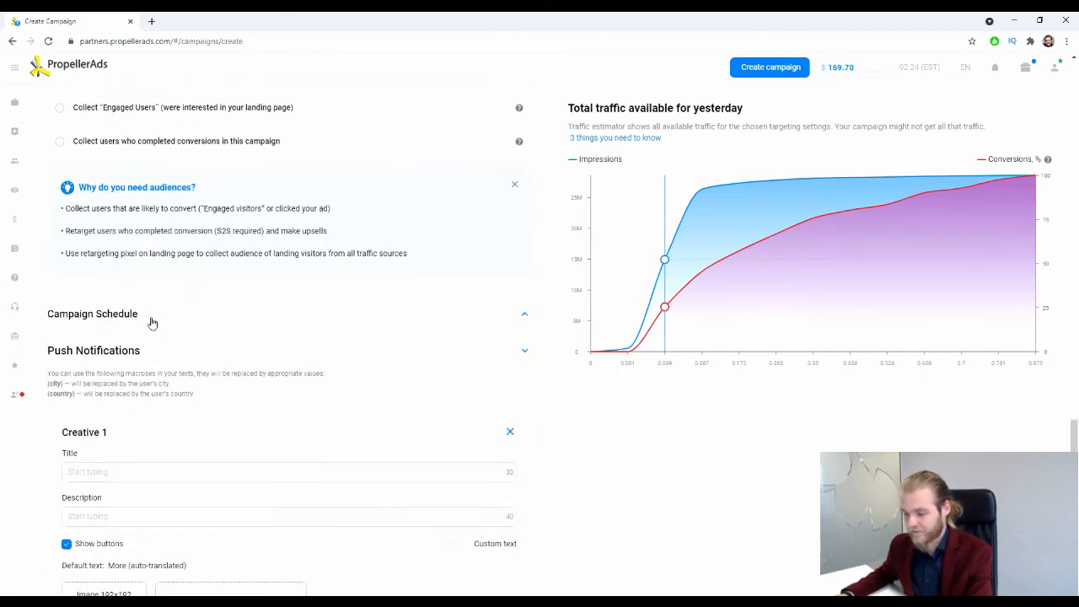
scroll(151, 320, "up", 1)
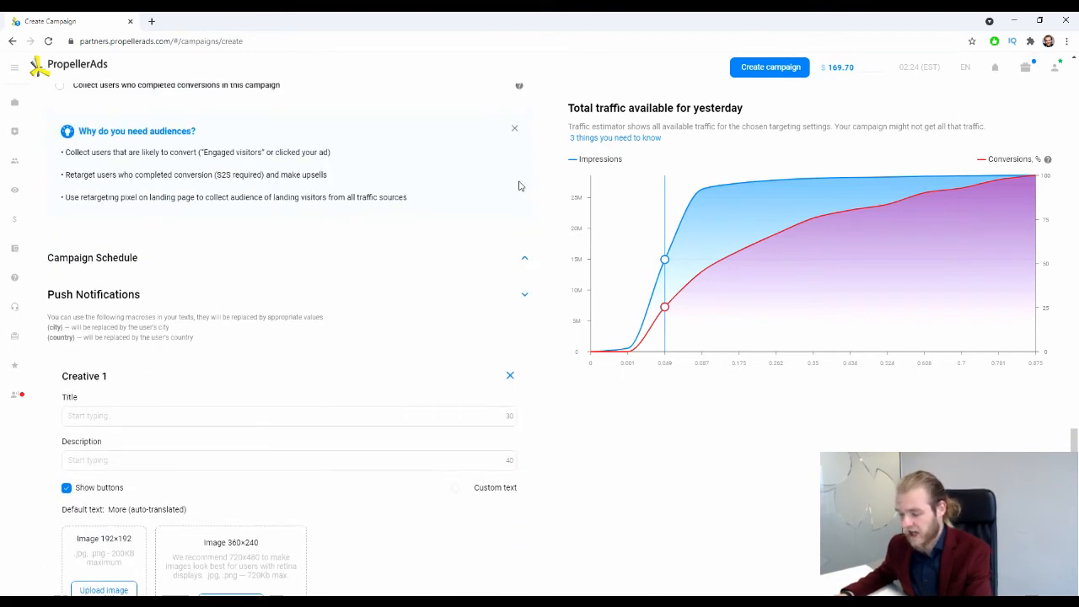
left_click(525, 258)
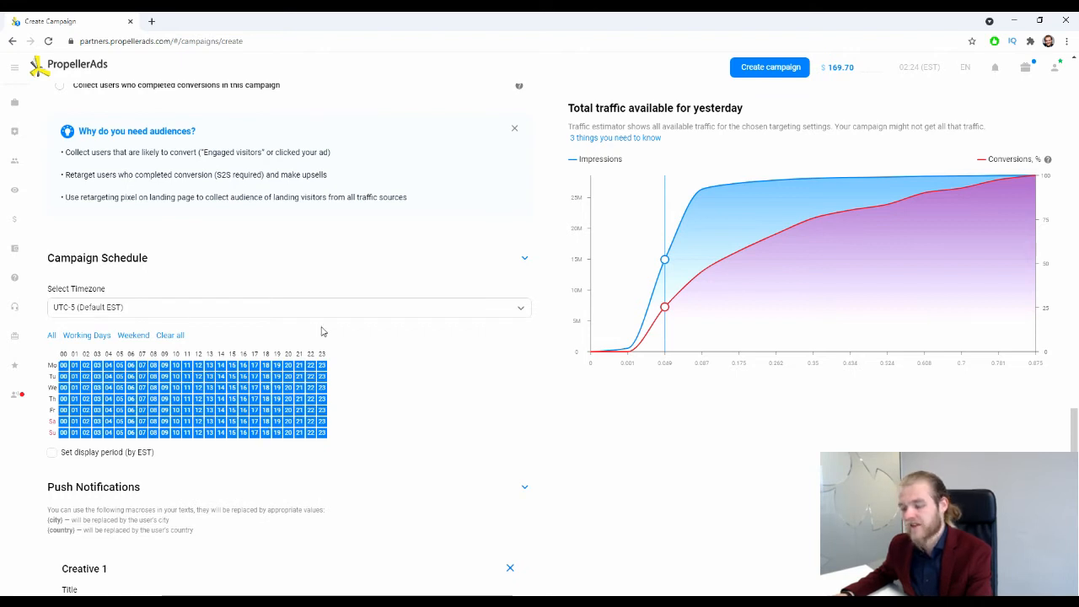
scroll(320, 328, "down", 2)
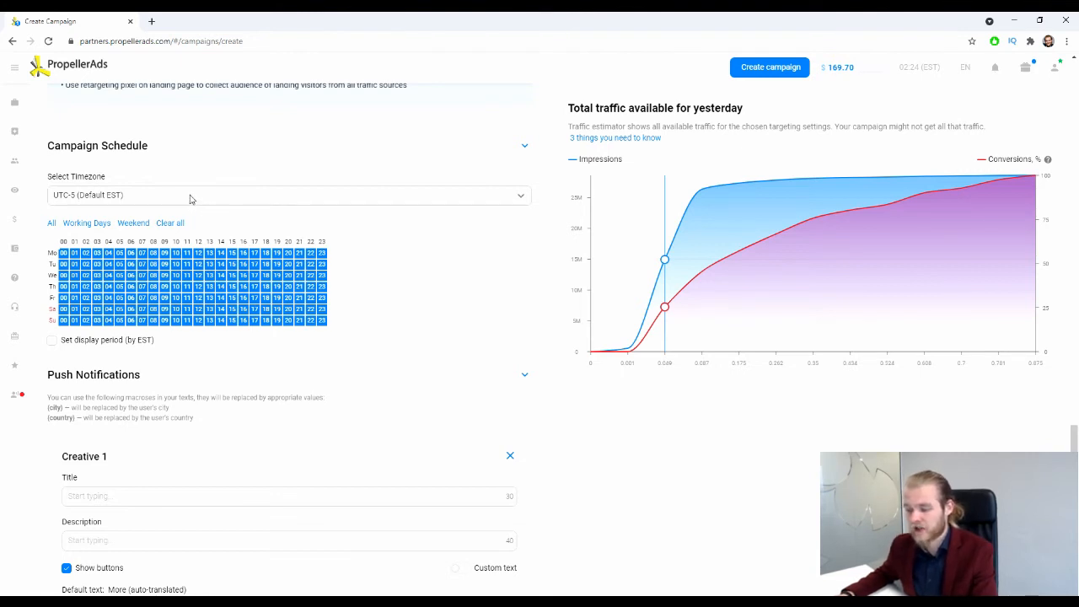
left_click(75, 252)
left_click(76, 264)
left_click(74, 277)
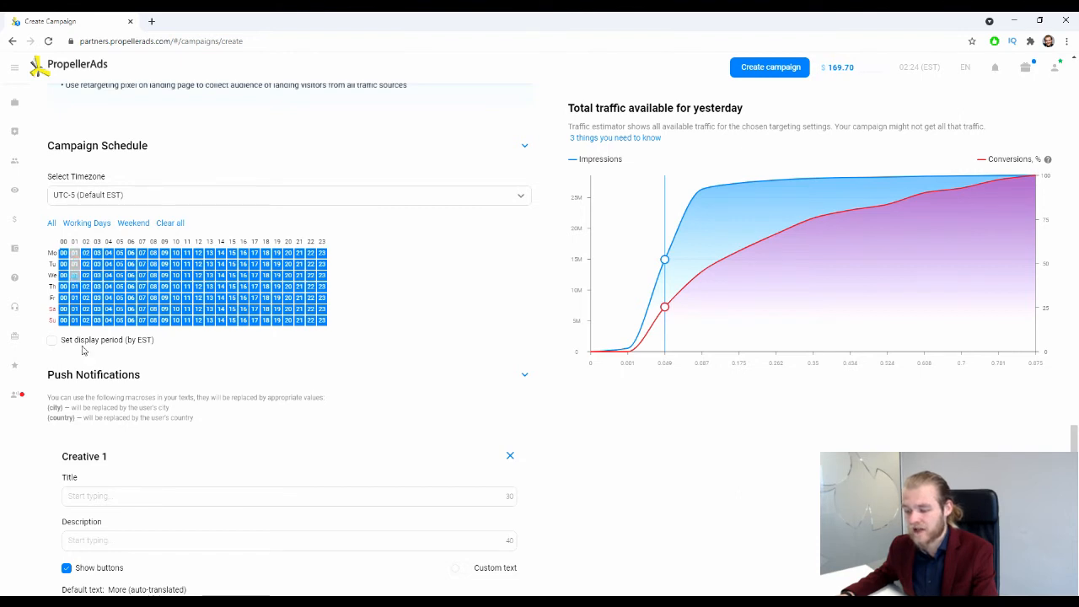
left_click(76, 264)
left_click(76, 253)
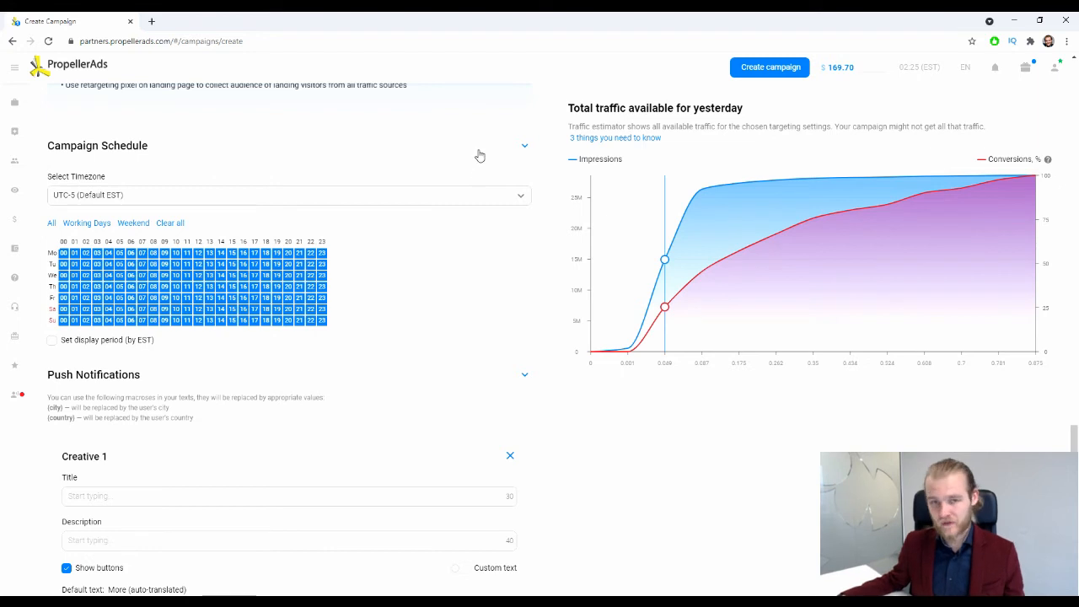
left_click(524, 145)
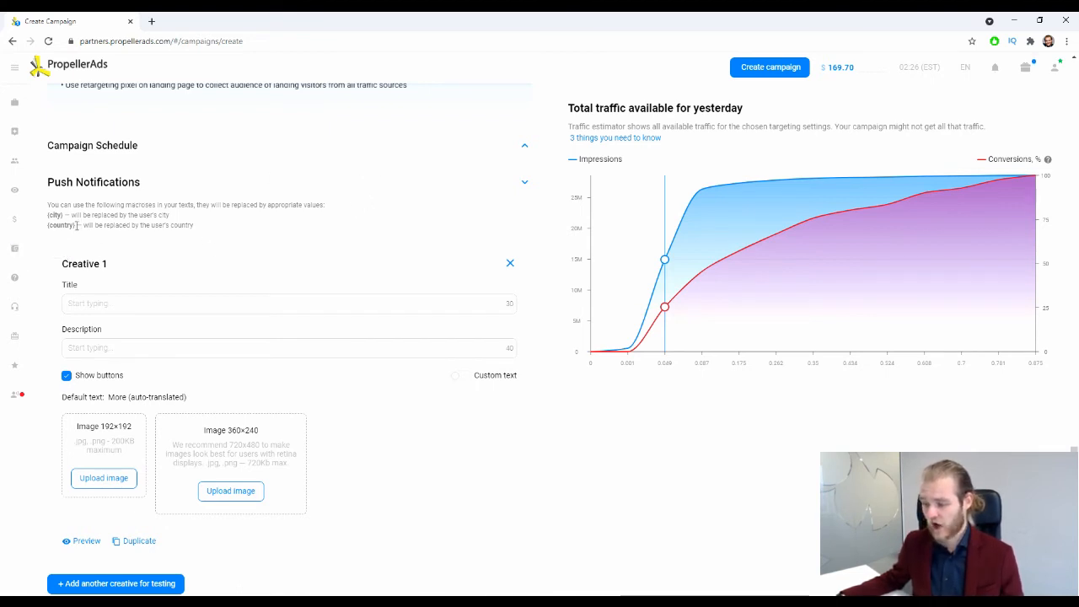
Enter "Headline 1" as the title of Creative 1.
left_click_drag(51, 216, 47, 216)
left_click(52, 242)
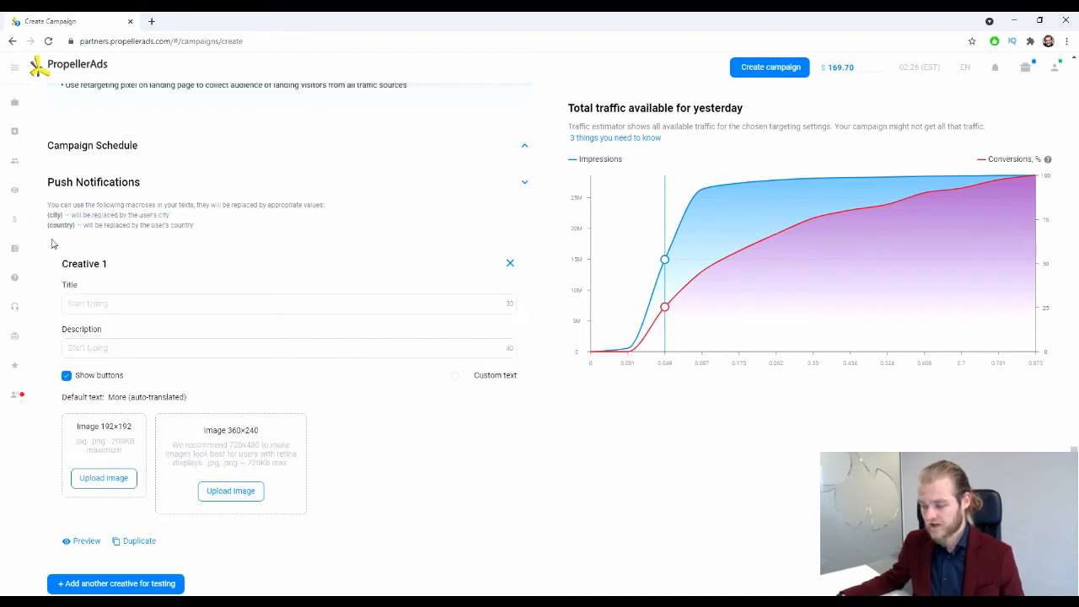
scroll(148, 226, "down", 1)
left_click(123, 245)
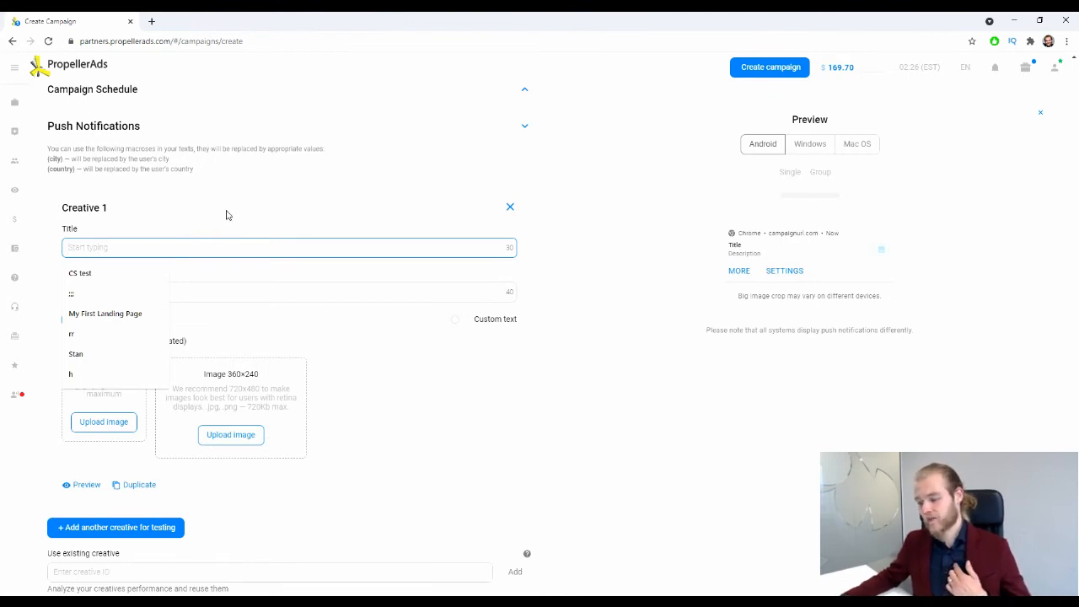
type("Headling")
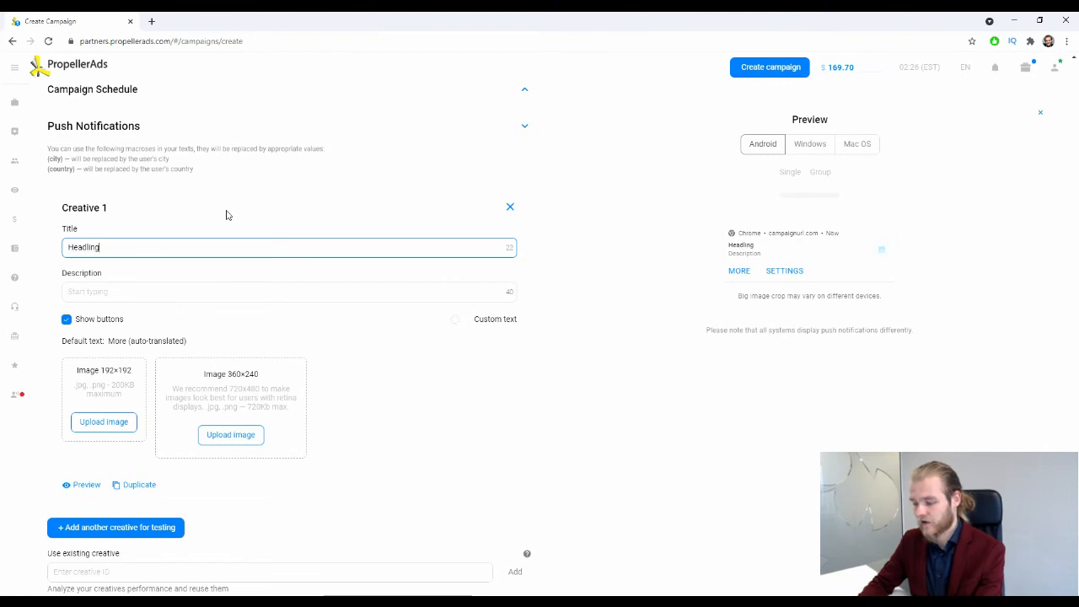
key("BackSpace")
type("e 1")
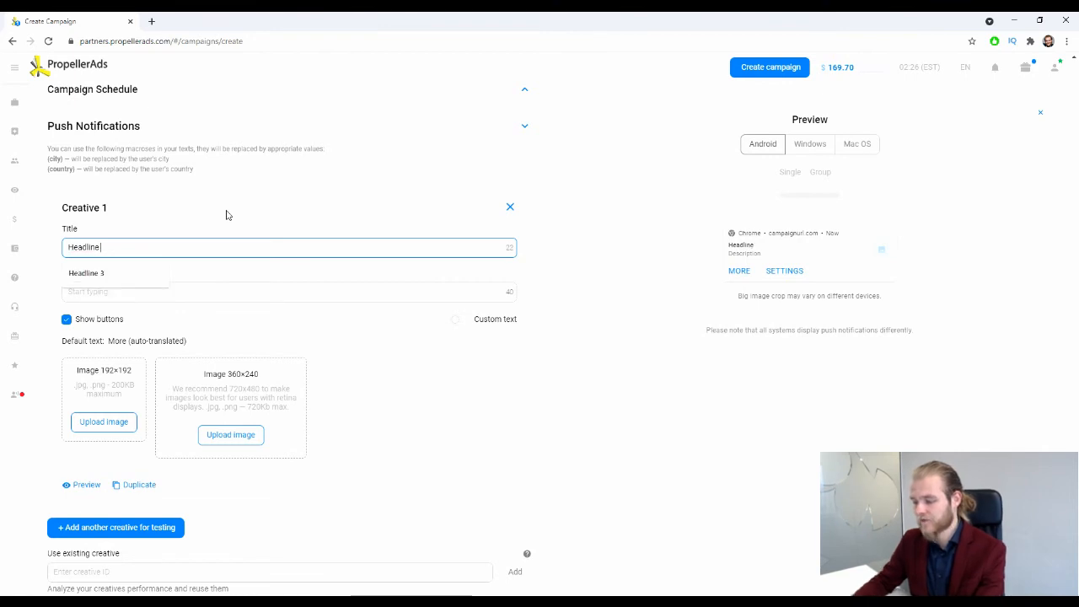
Enter "Max 40 Characters Description" as the description of Creative 1.
left_click(171, 301)
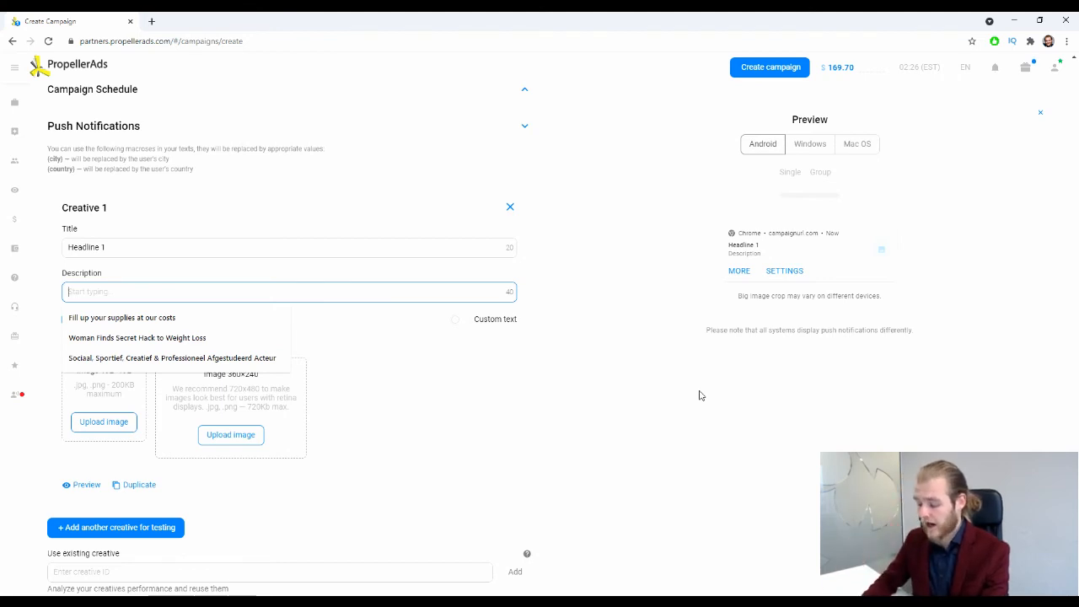
type("Ma")
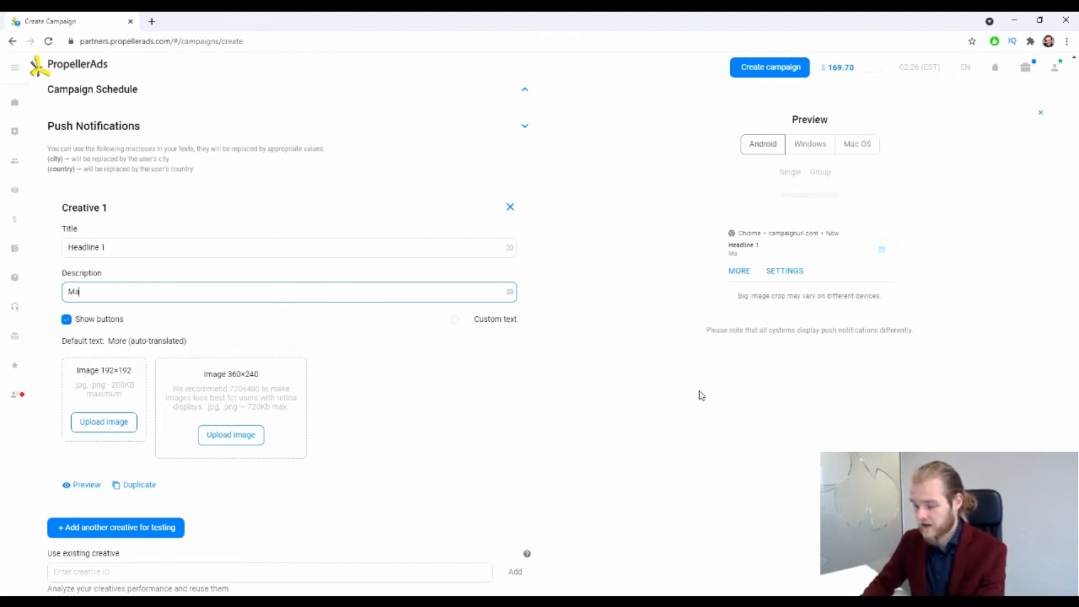
type("x 40 Characte")
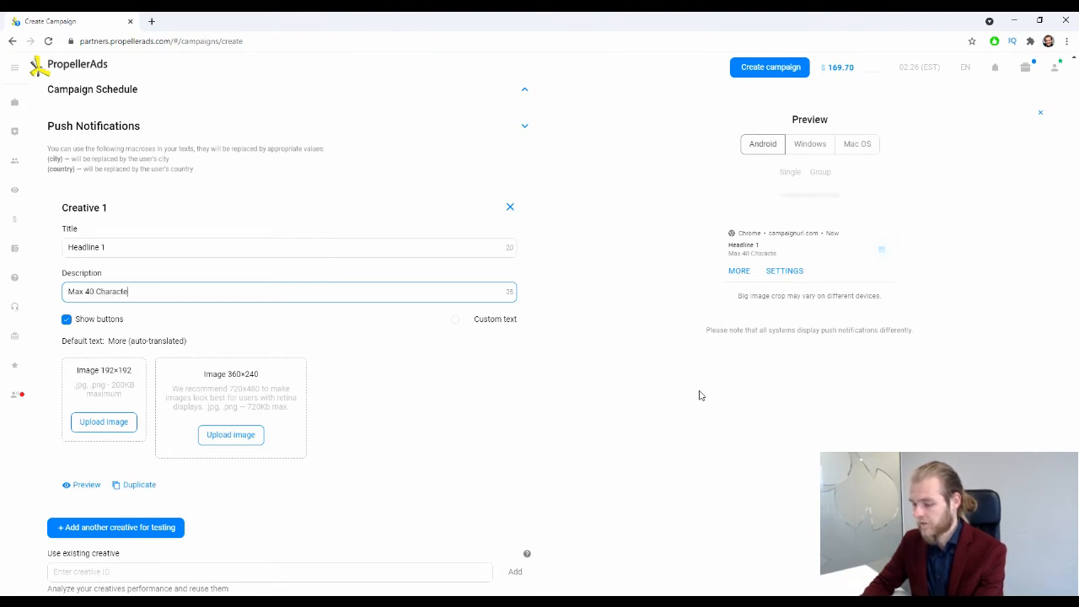
type("rs Descr")
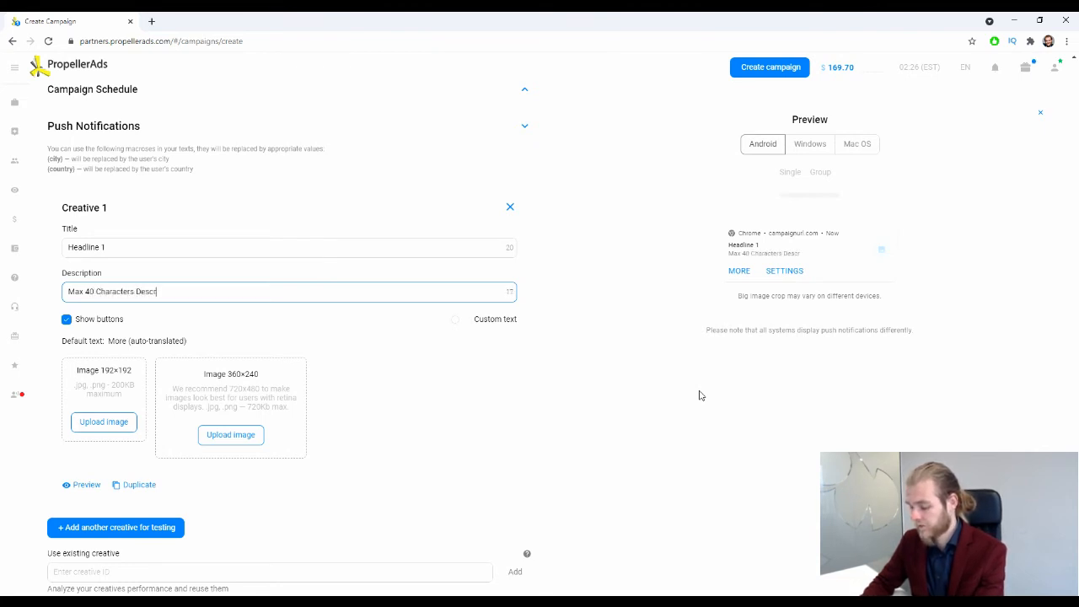
type("iption")
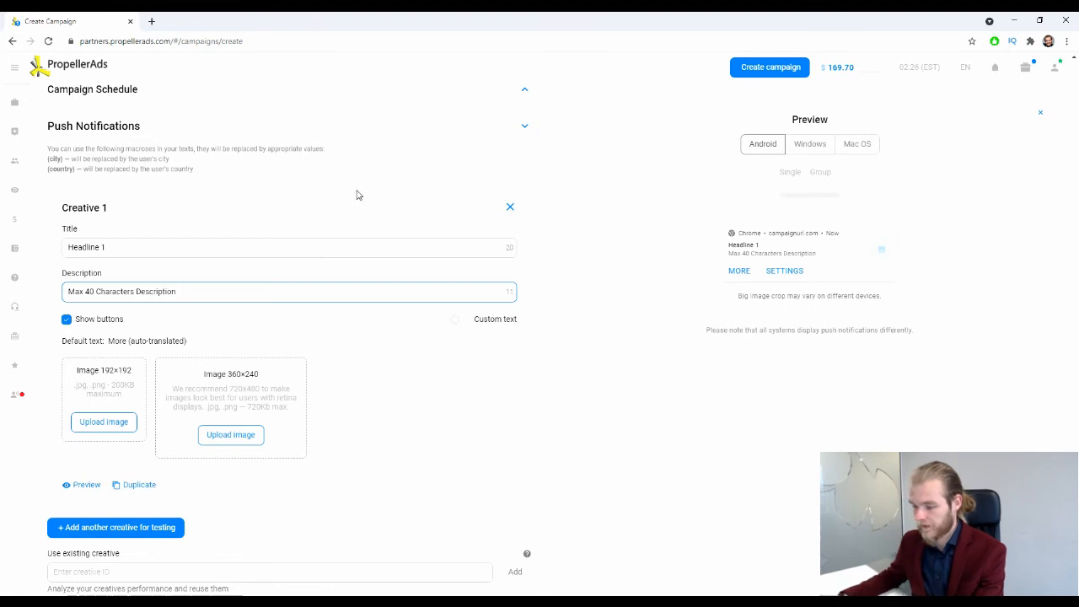
left_click(607, 403)
scroll(573, 371, "down", 1)
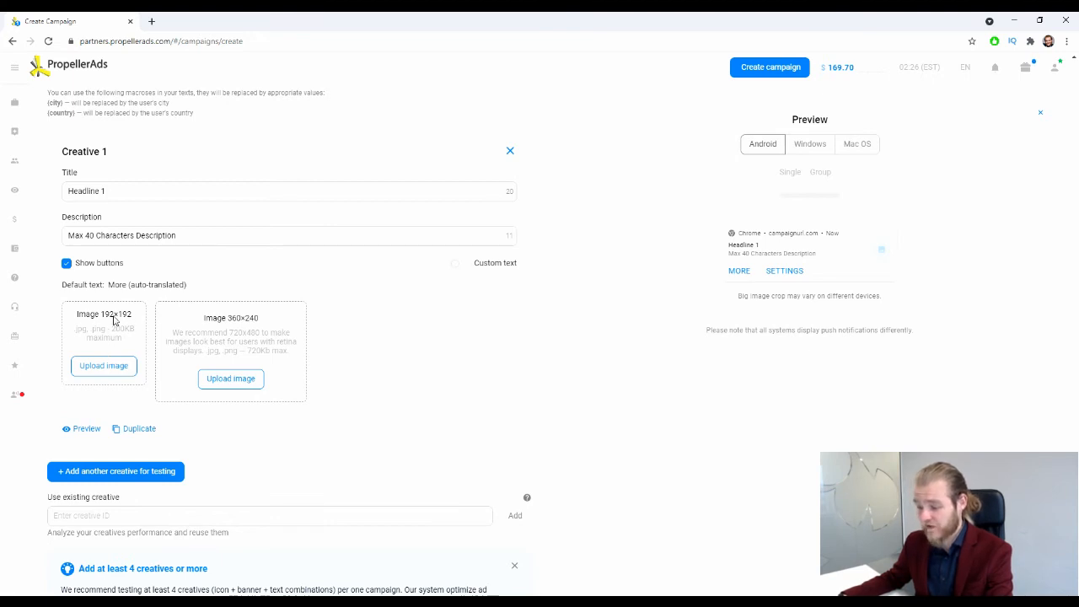
Open canva.com in a new browser tab.
left_click(151, 21)
type("canva.com")
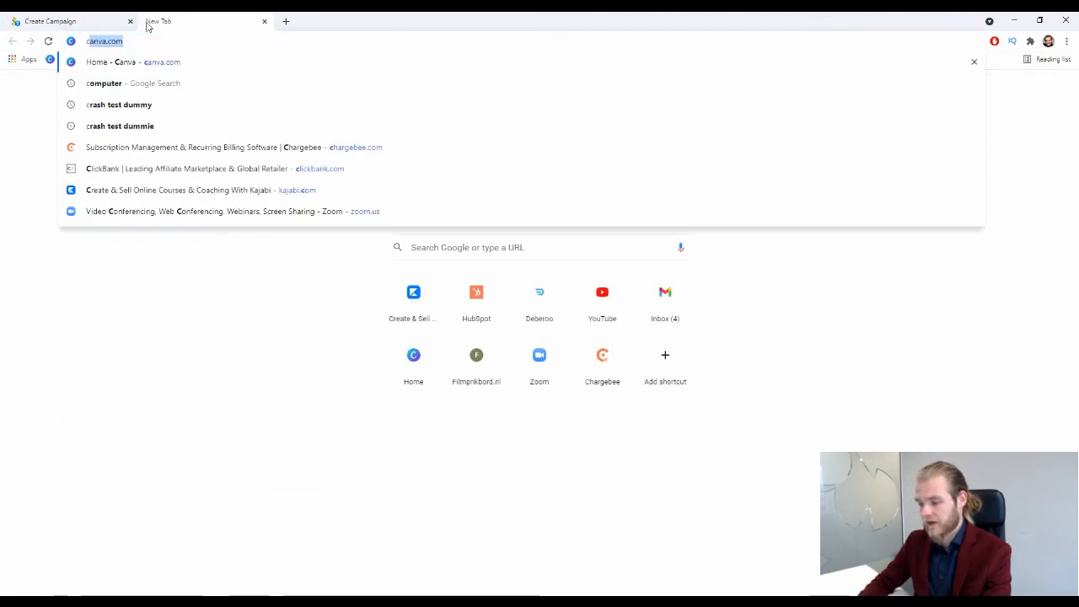
key("Return")
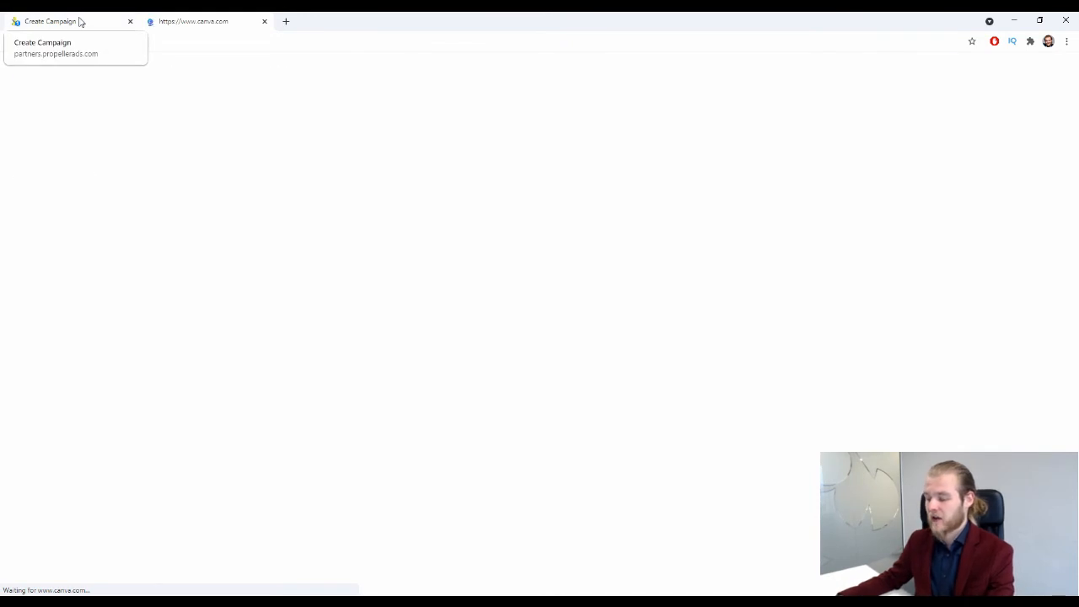
Create a new Canva design with a custom size of 192 × 192 px for the notification icon.
left_click(991, 103)
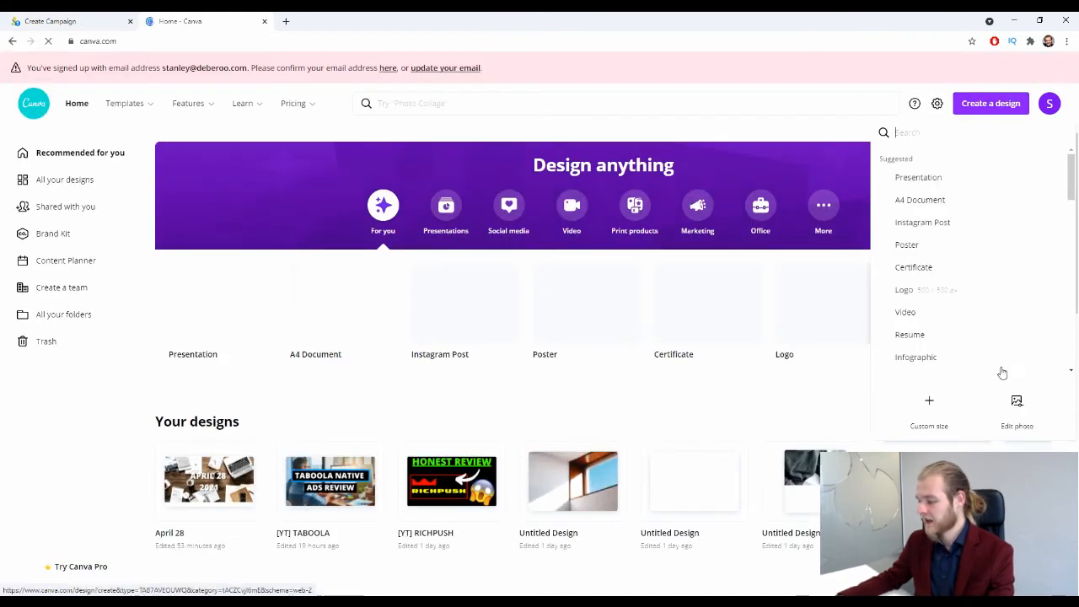
left_click(936, 405)
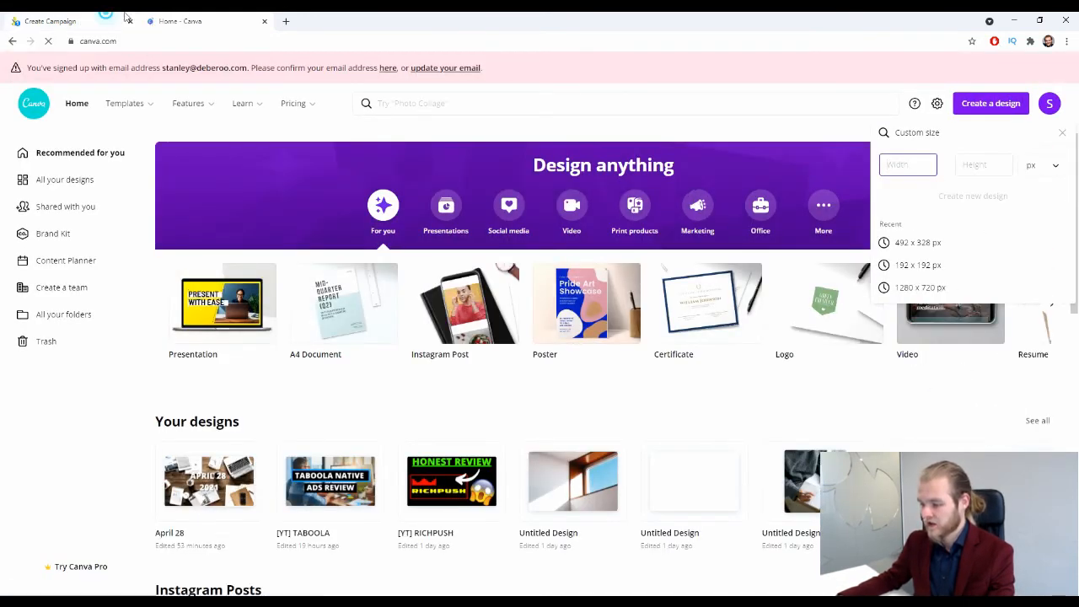
left_click(124, 15)
left_click(207, 17)
type("19")
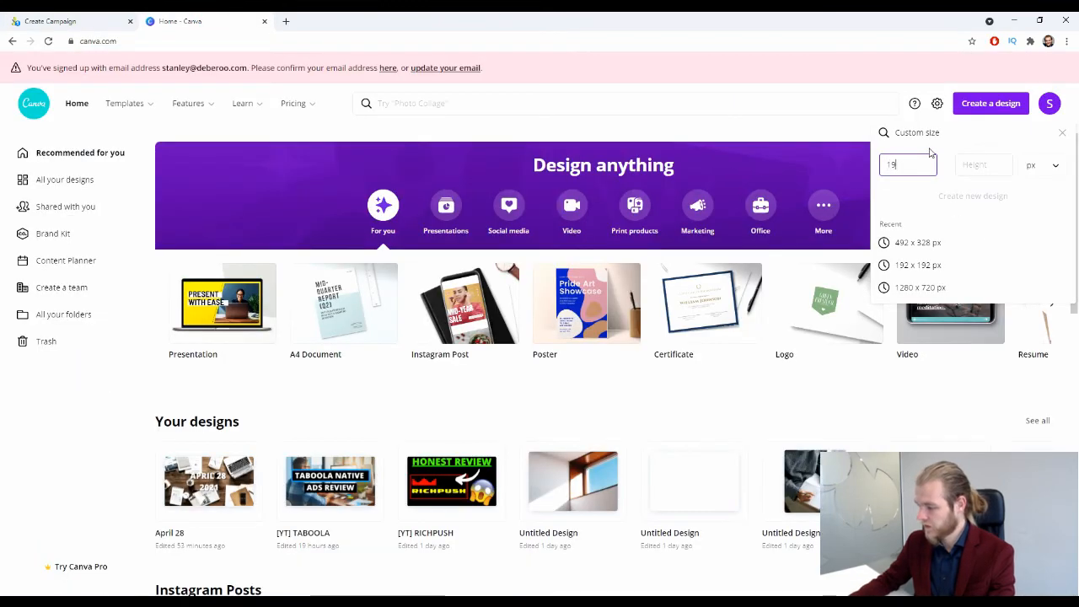
type("2")
key("Tab")
type("192")
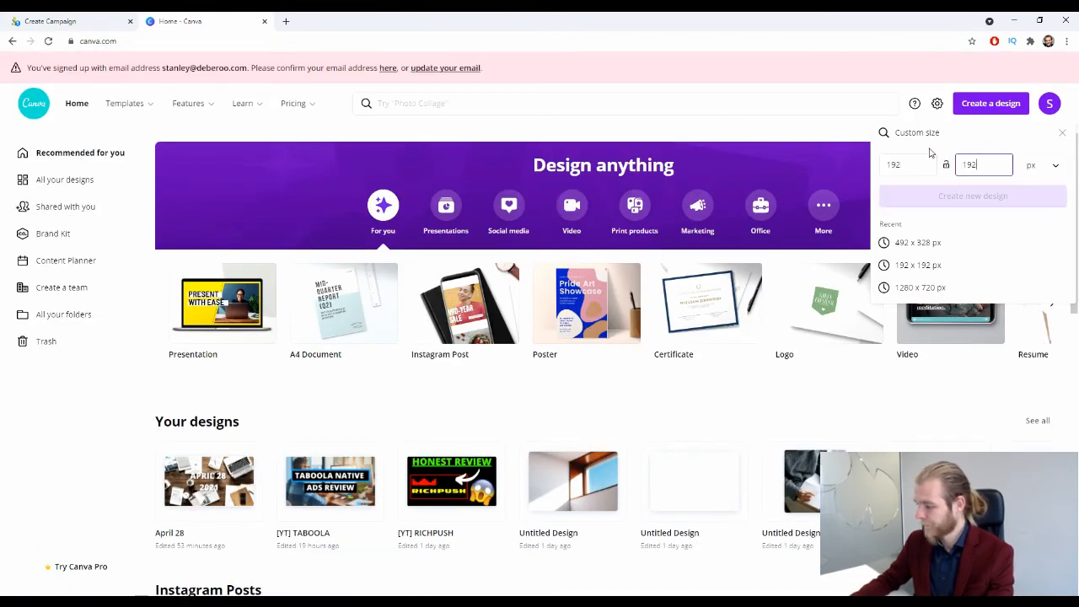
key("Return")
Check the large image size in the campaign form and create a second custom-size Canva design of 360 × 240 px.
left_click(229, 19)
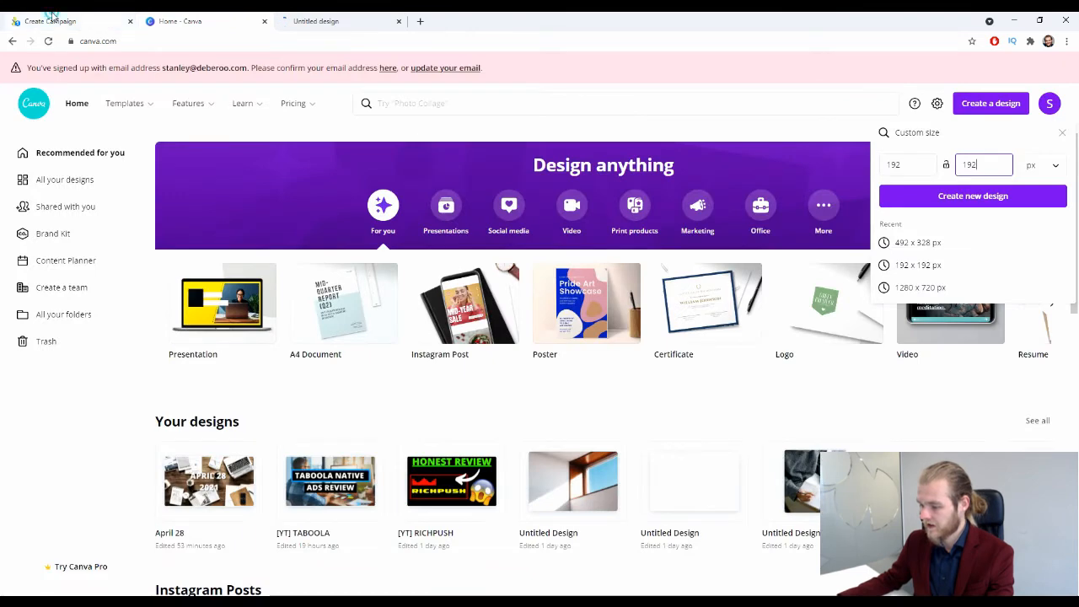
left_click(50, 15)
left_click(207, 18)
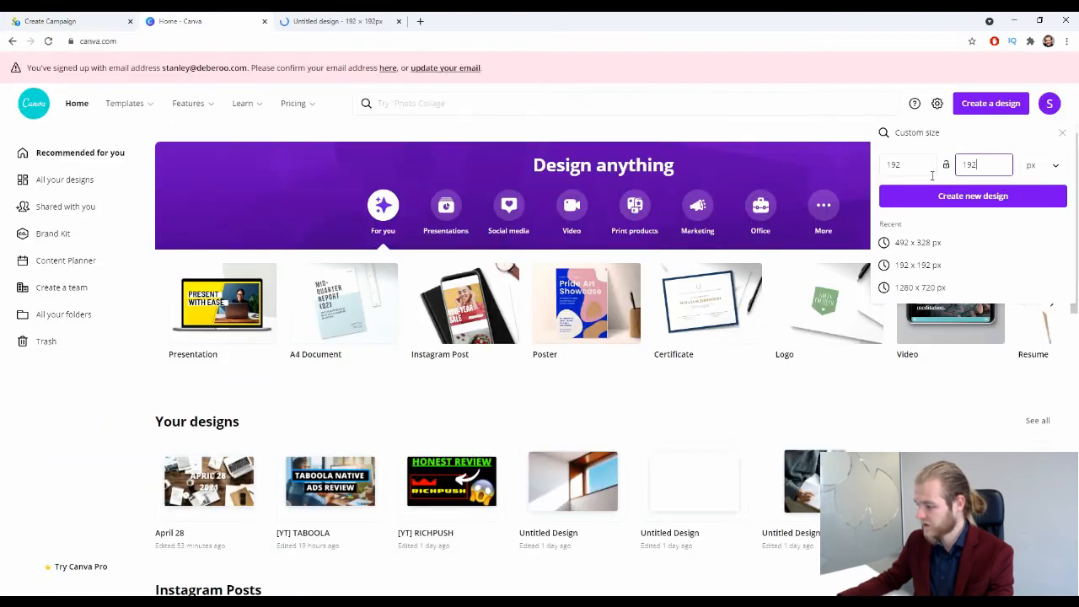
left_click_drag(932, 175, 845, 178)
key("BackSpace")
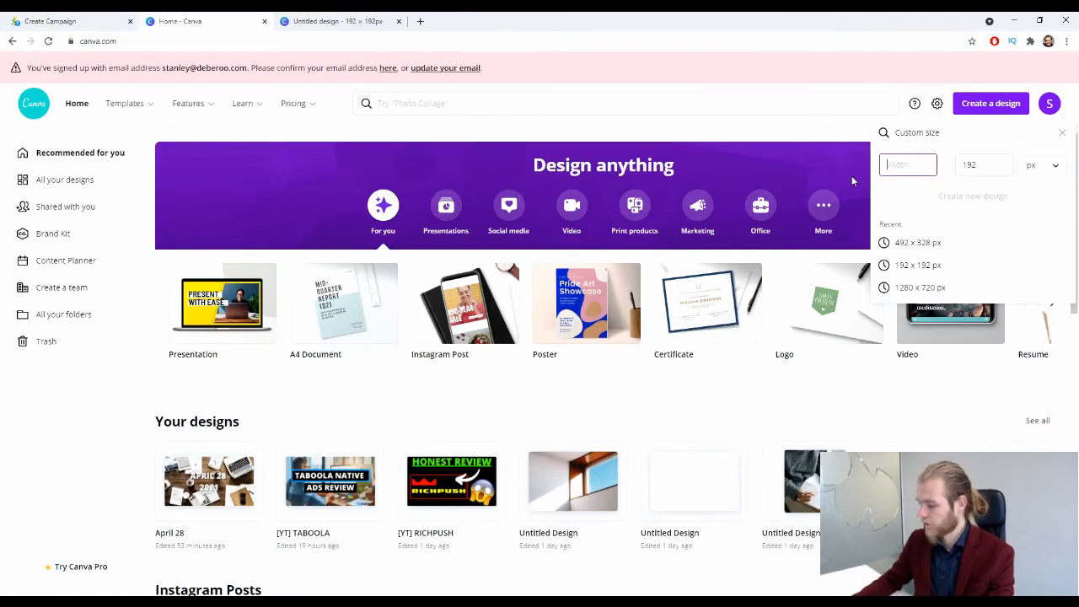
type("360")
key("Tab")
type("21")
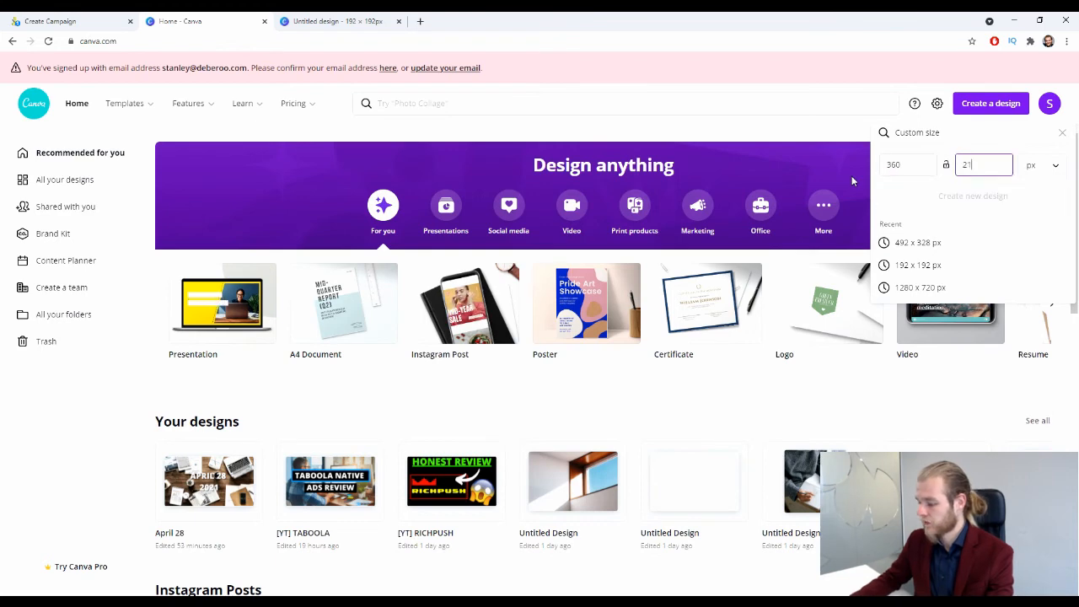
type("0")
key("Return")
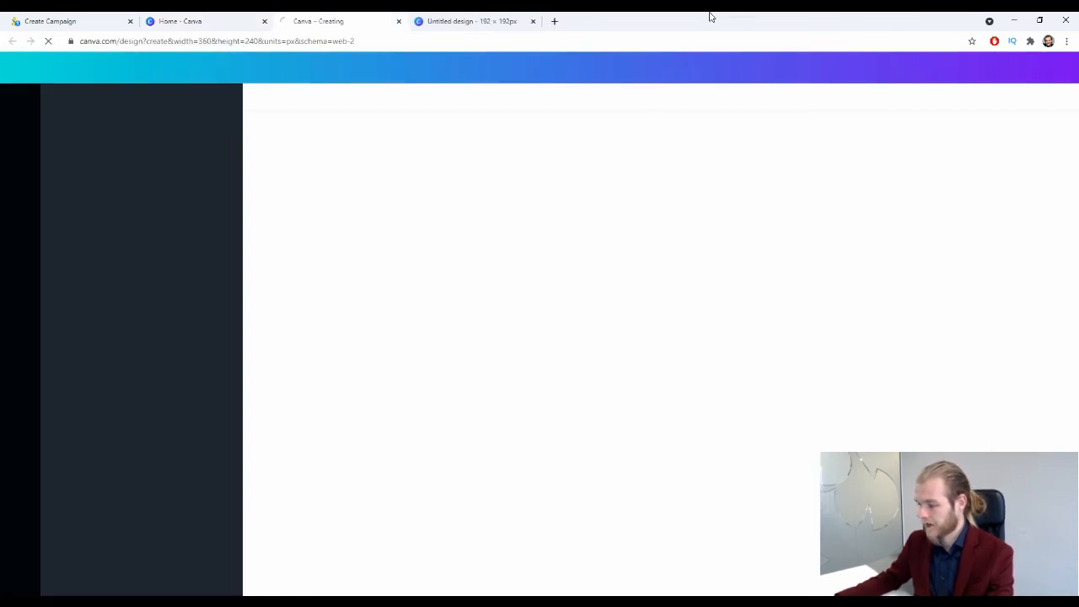
Fill the 192 × 192 px design with the recently used photo of the wood-framed window and download it as PNG.
left_click(212, 18)
left_click(489, 19)
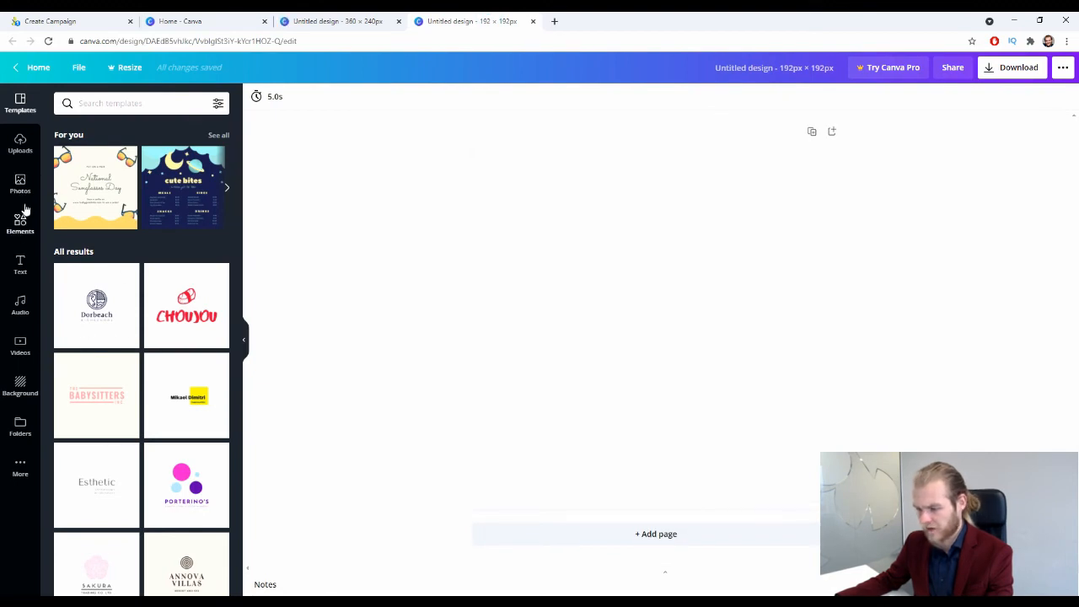
left_click(21, 185)
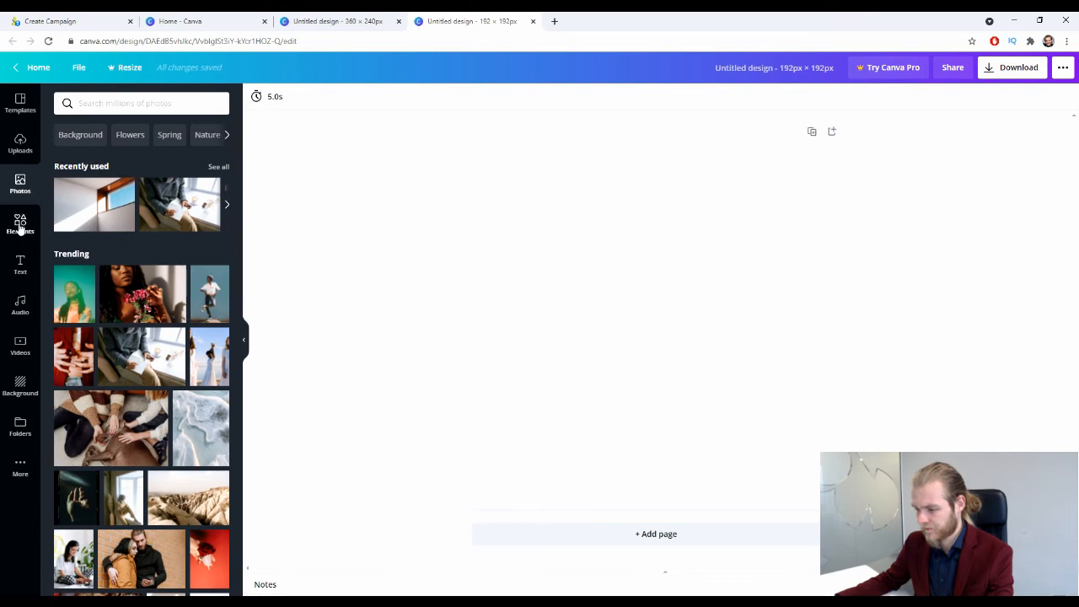
left_click_drag(94, 203, 480, 224)
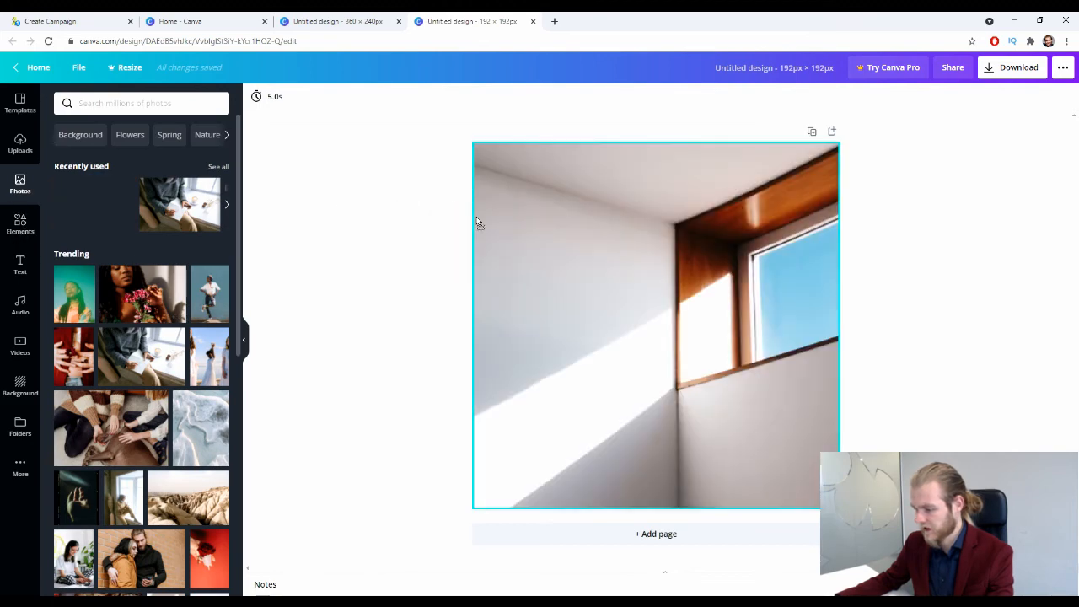
left_click(1016, 76)
left_click(993, 260)
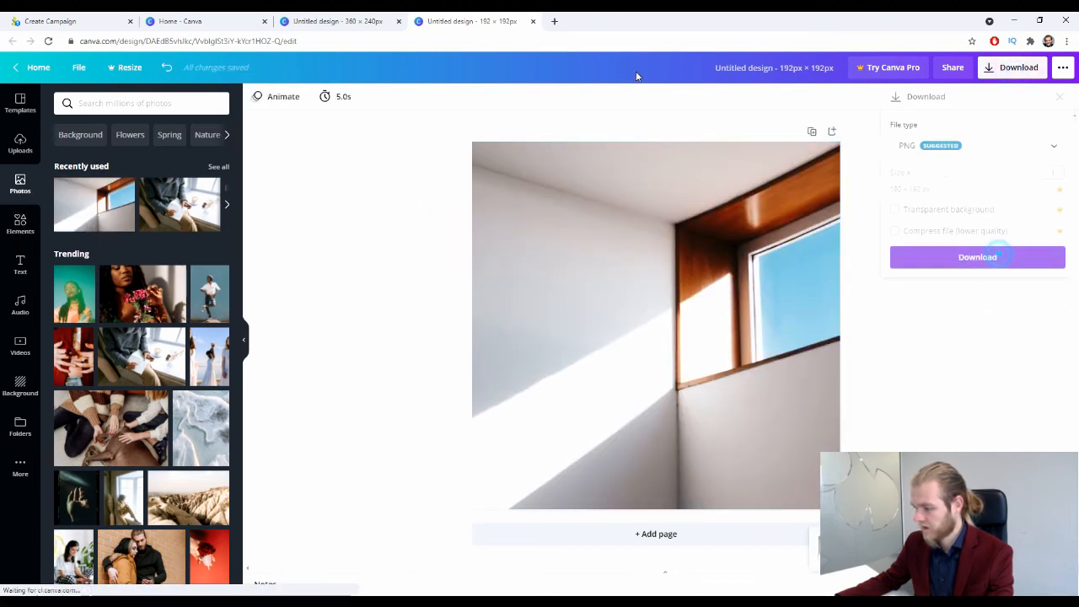
Fill the 360 × 240 px design with the trending photo of the woman holding pink flowers and download it.
left_click(349, 15)
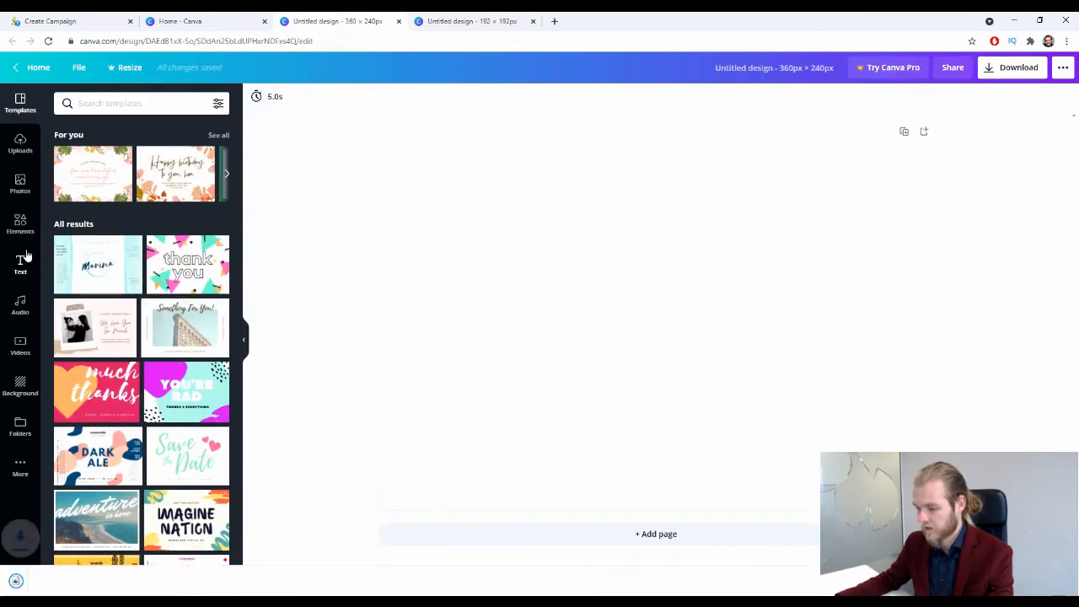
left_click(20, 183)
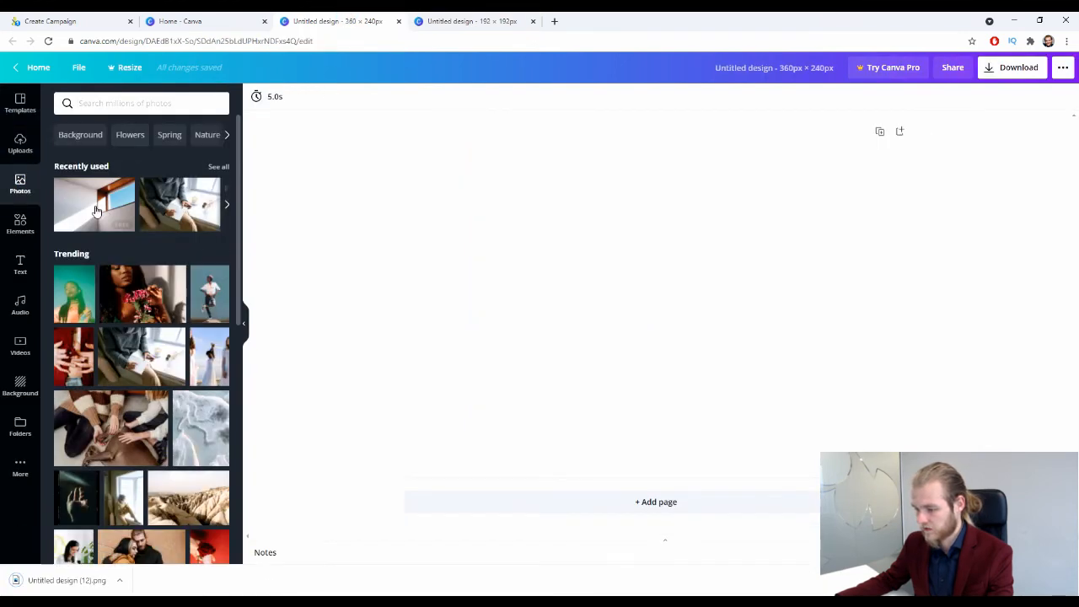
left_click_drag(142, 294, 425, 315)
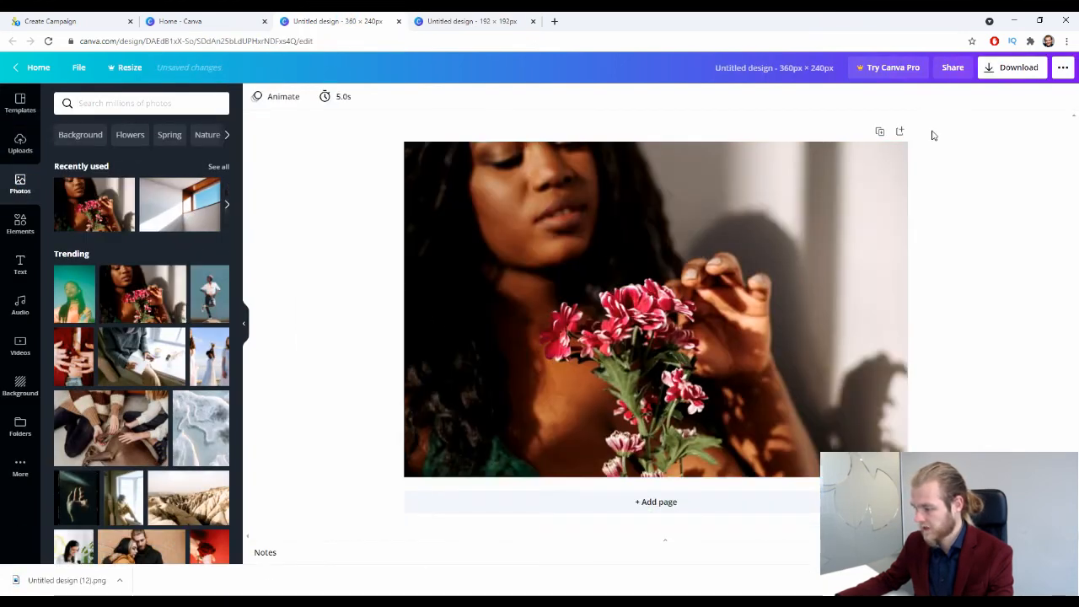
left_click(1015, 68)
left_click(988, 258)
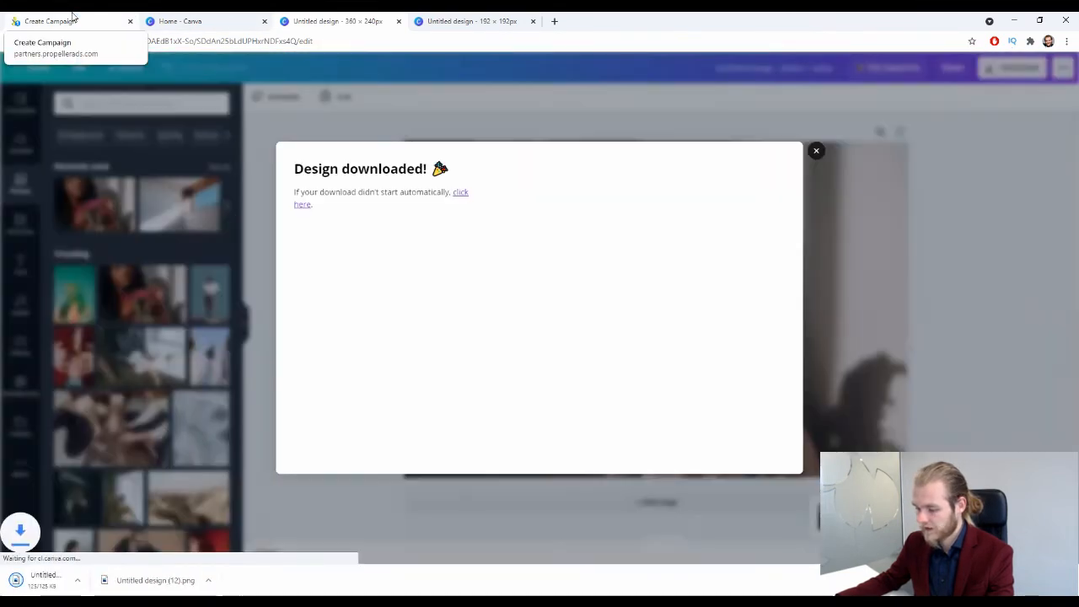
Back in PropellerAds, upload the window picture as the 192×192 image and the flower picture as the 360×240 image, accepting the default crops.
left_click(51, 21)
left_click_drag(203, 587, 109, 322)
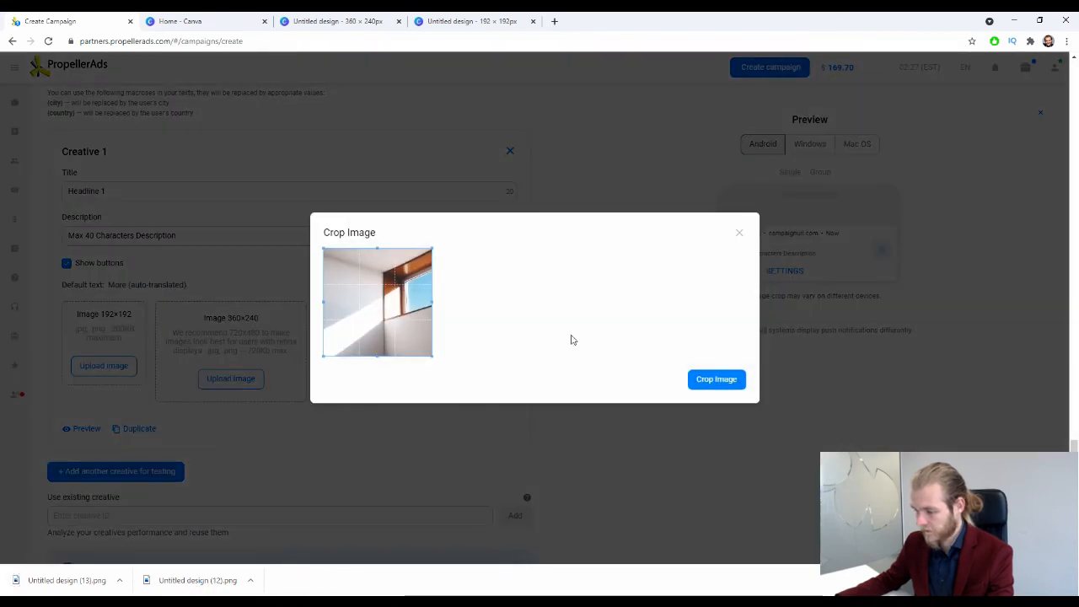
left_click(730, 381)
left_click_drag(63, 589, 279, 379)
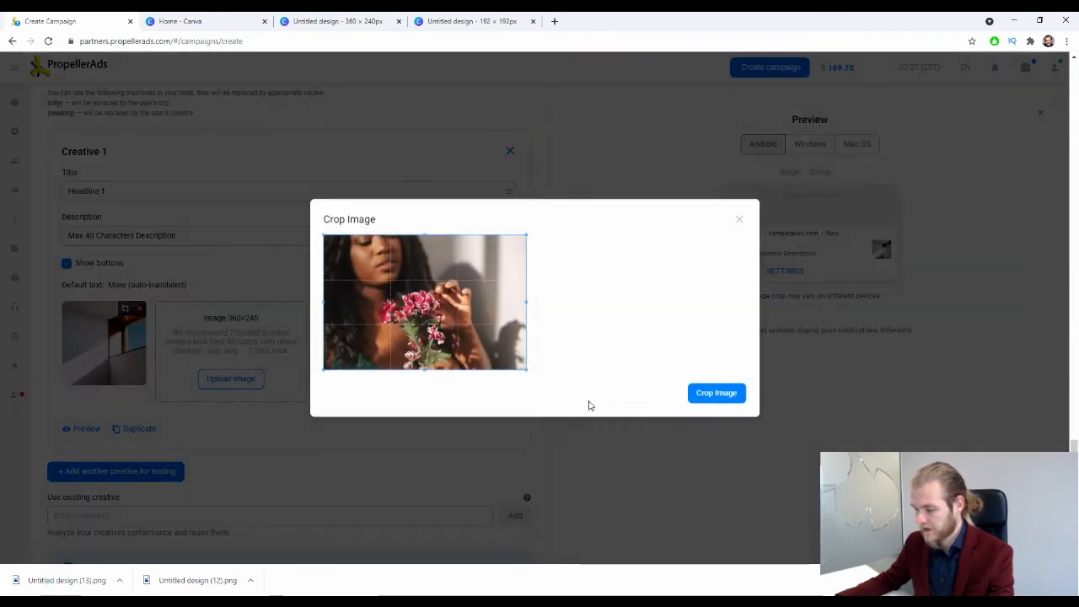
left_click(707, 395)
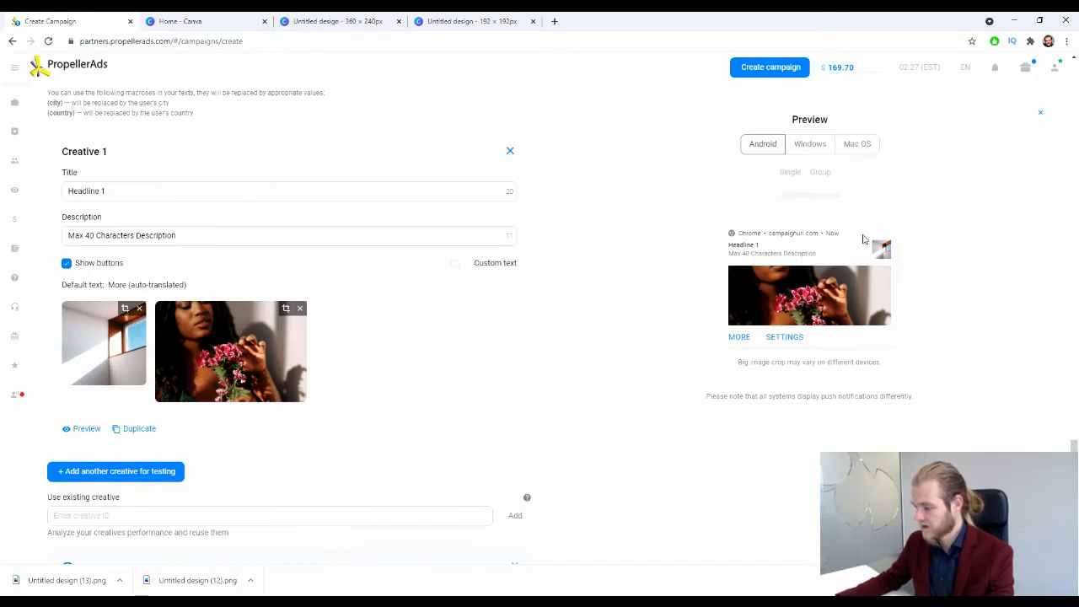
Preview how the push notification creative looks on Windows and Mac OS.
scroll(764, 282, "down", 3)
scroll(744, 272, "up", 4)
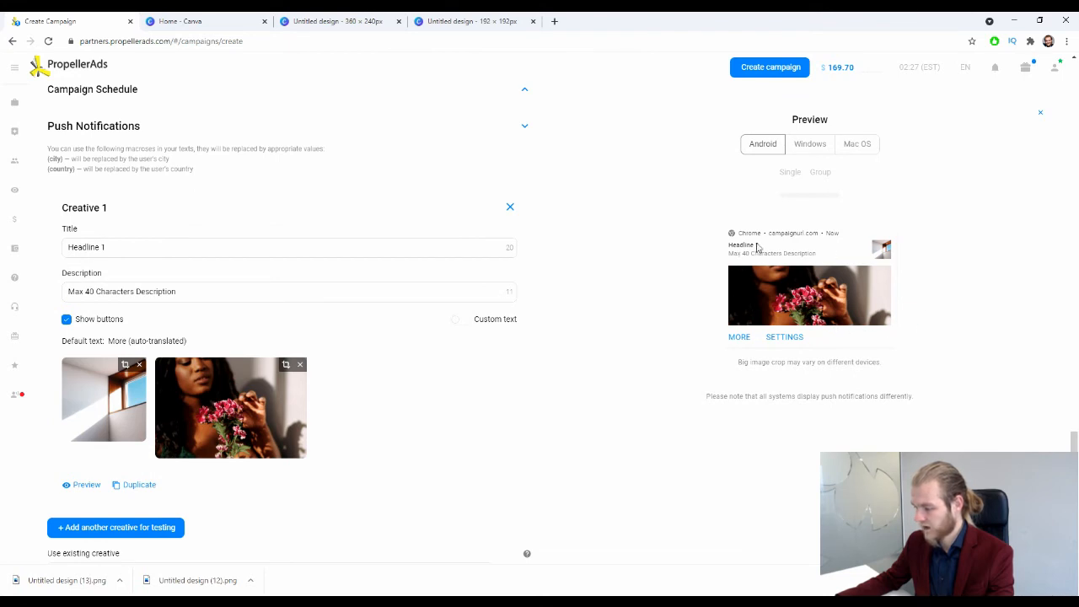
left_click(819, 148)
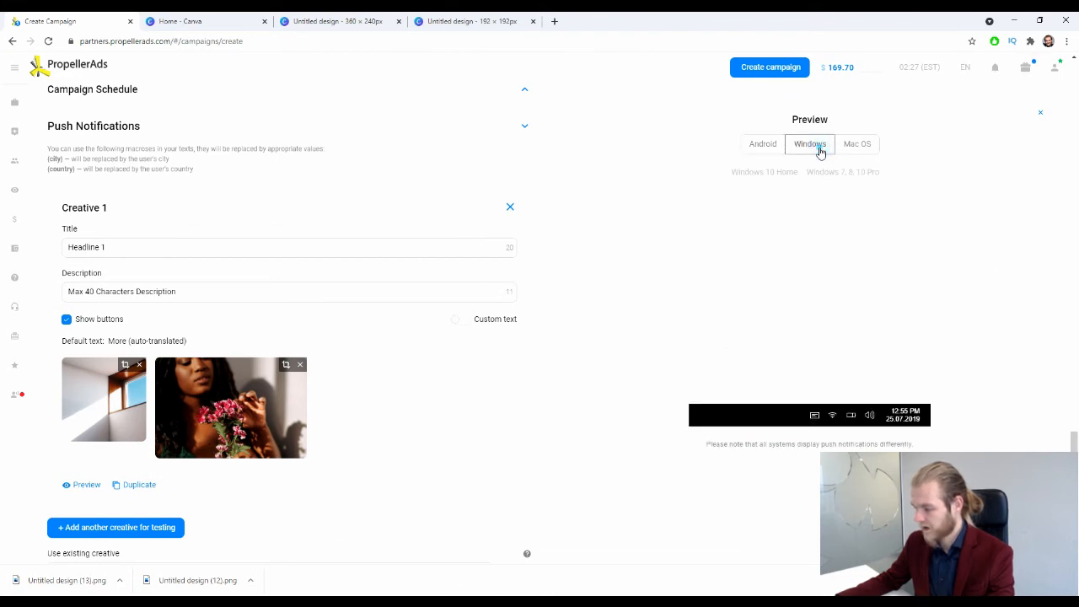
left_click(868, 140)
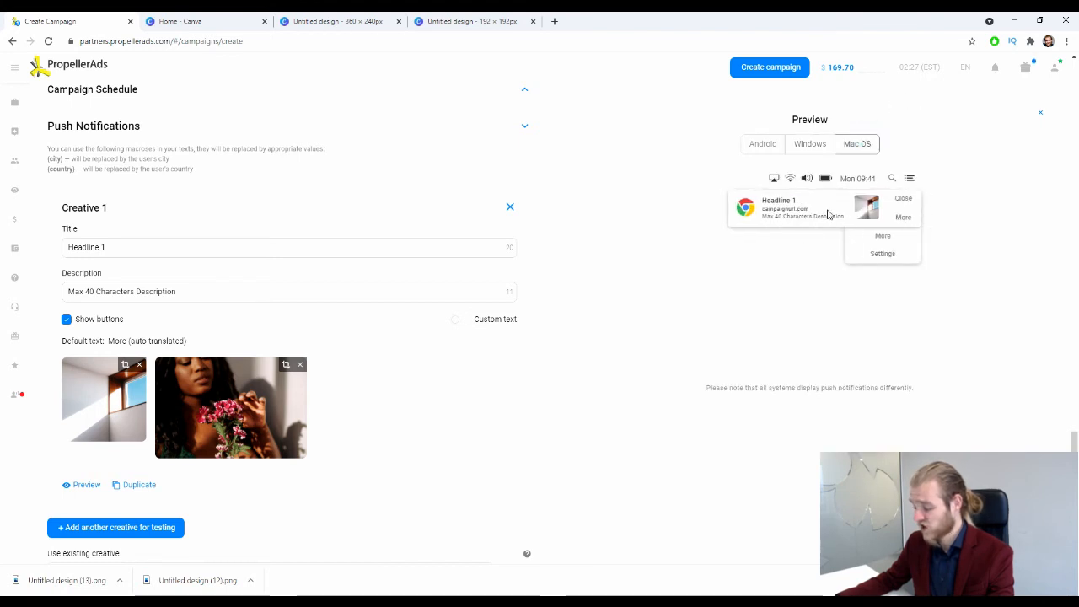
Preview how the push notification creative looks on Android, including its More action, and compare it with the creative's text and images.
left_click(764, 142)
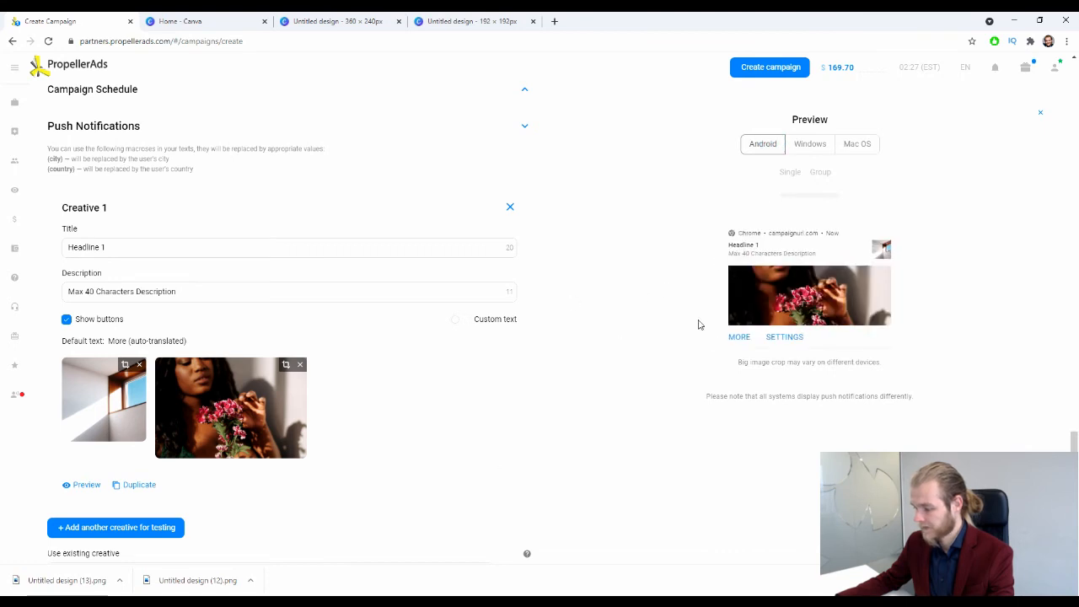
scroll(646, 340, "down", 1)
left_click(745, 338)
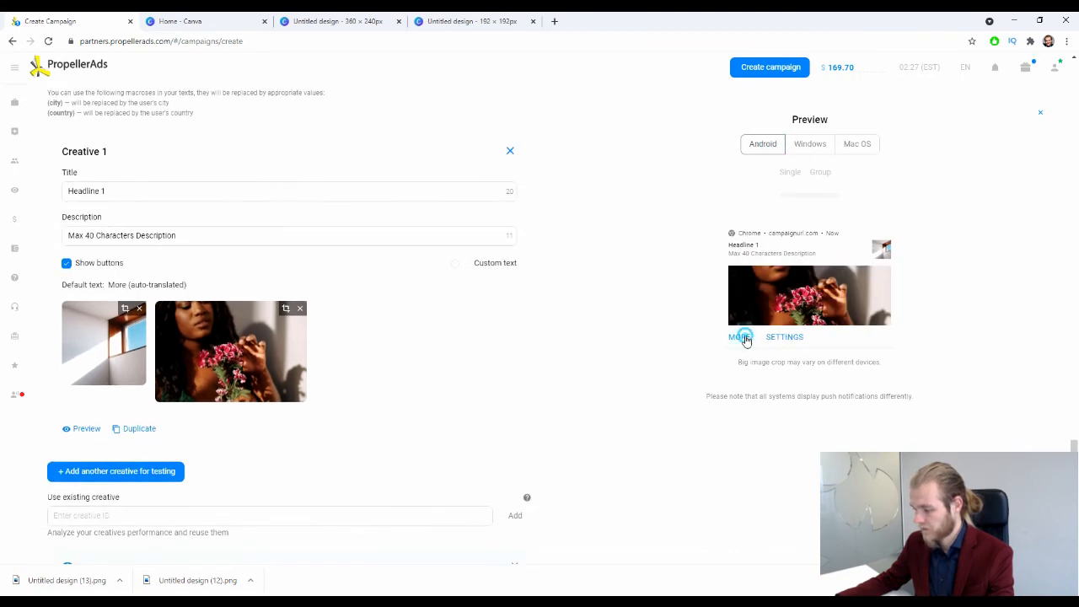
left_click(737, 339)
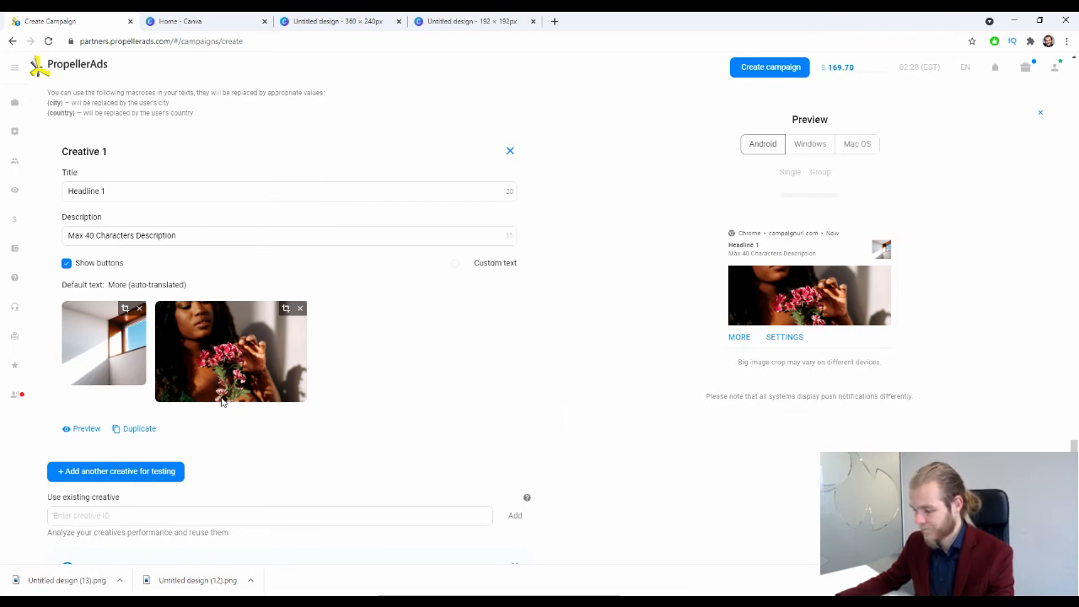
scroll(228, 379, "down", 1)
scroll(236, 354, "up", 2)
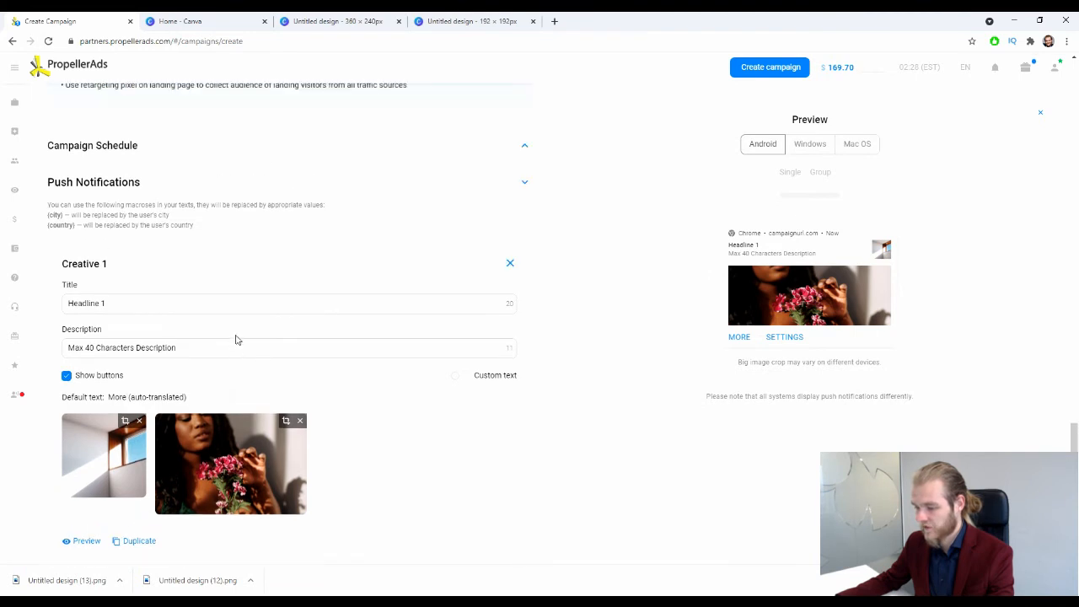
scroll(236, 339, "down", 2)
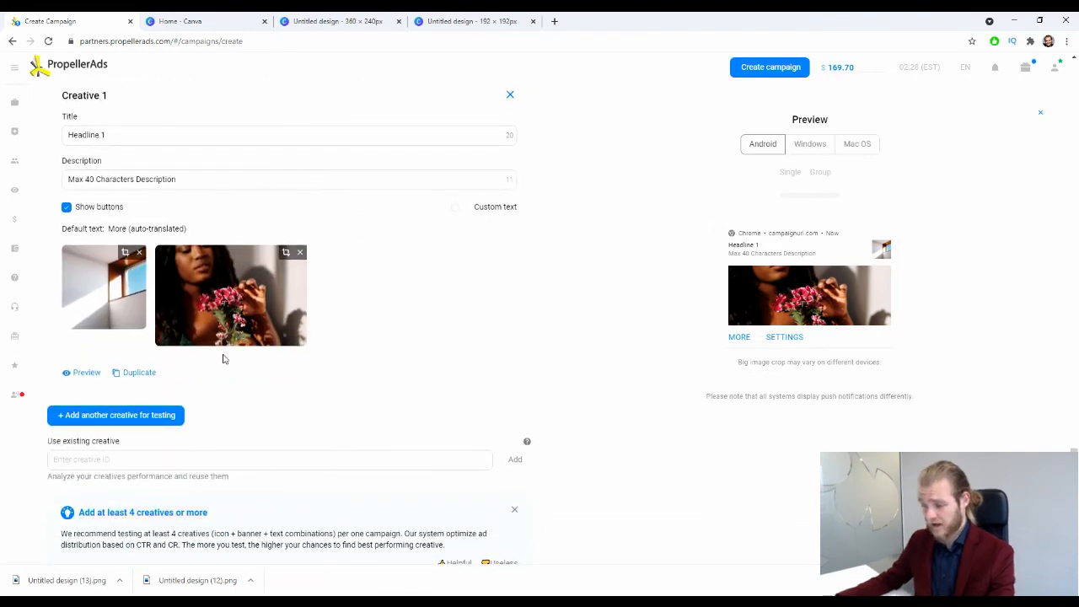
Add a second blank creative for testing, look over its fields and remove it again.
left_click(93, 415)
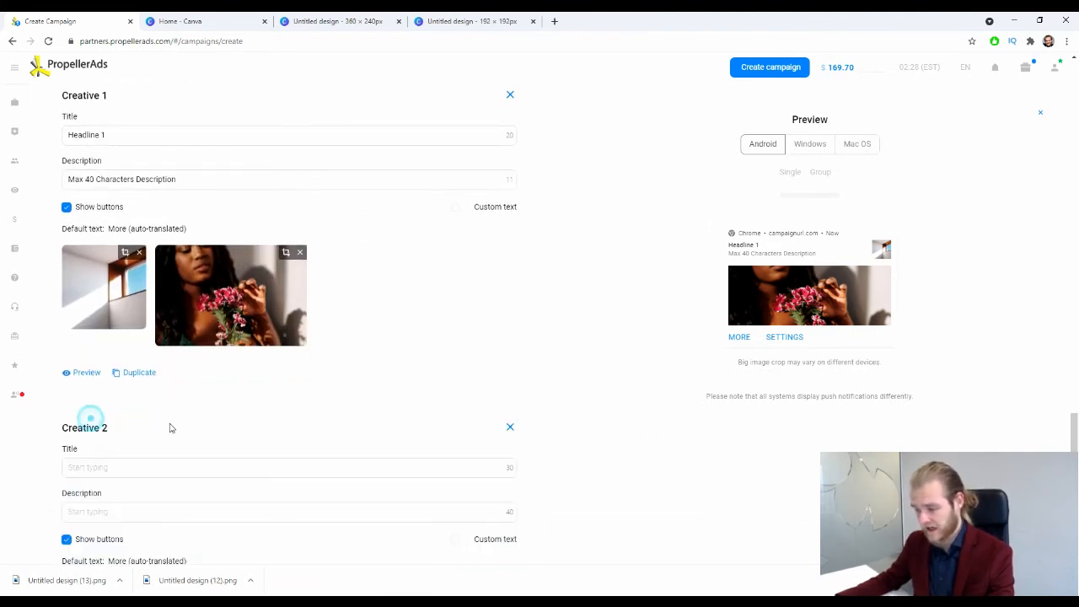
scroll(216, 448, "down", 3)
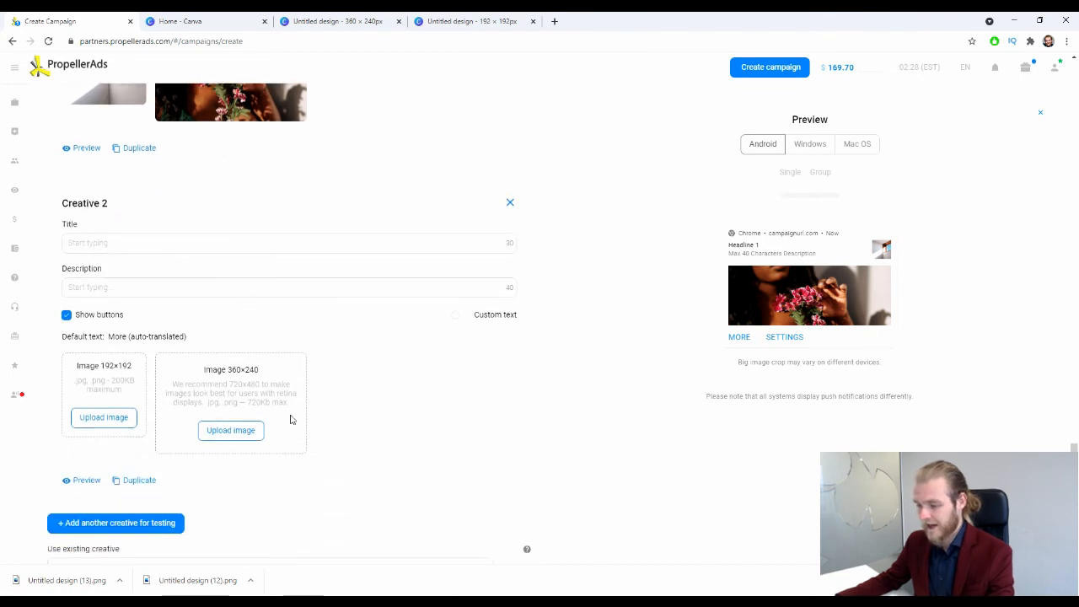
left_click(510, 205)
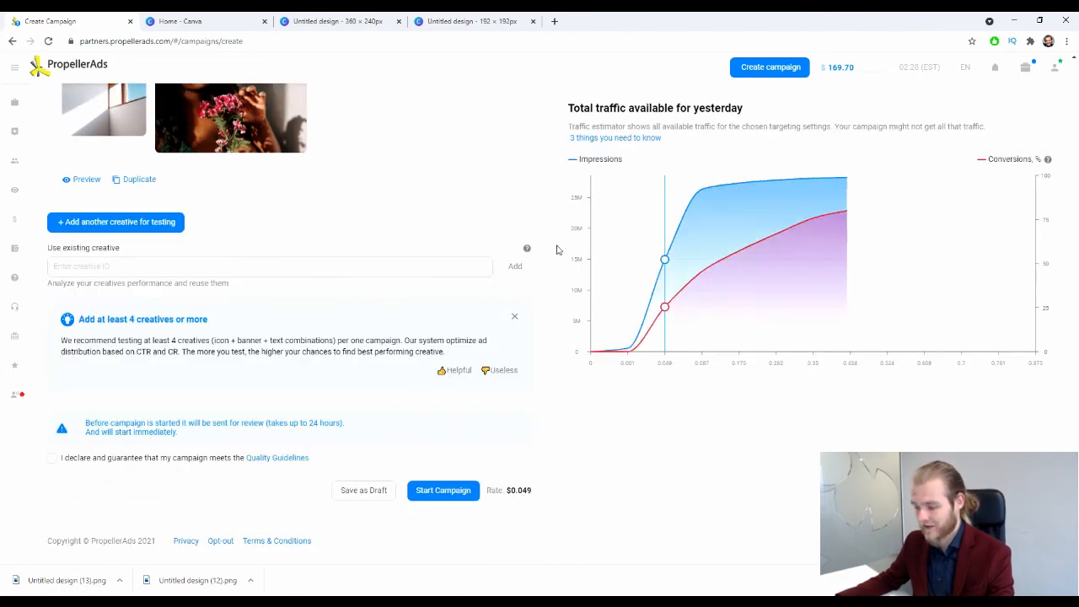
Review the completed creative and read the help note about reusing an existing creative by its ID.
scroll(327, 205, "up", 4)
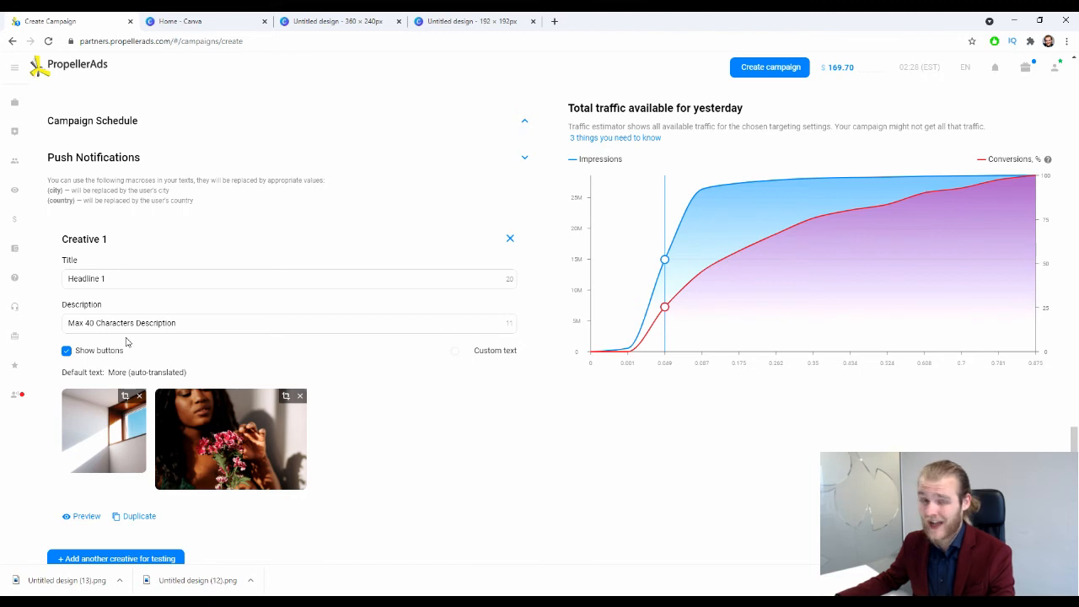
scroll(396, 282, "down", 4)
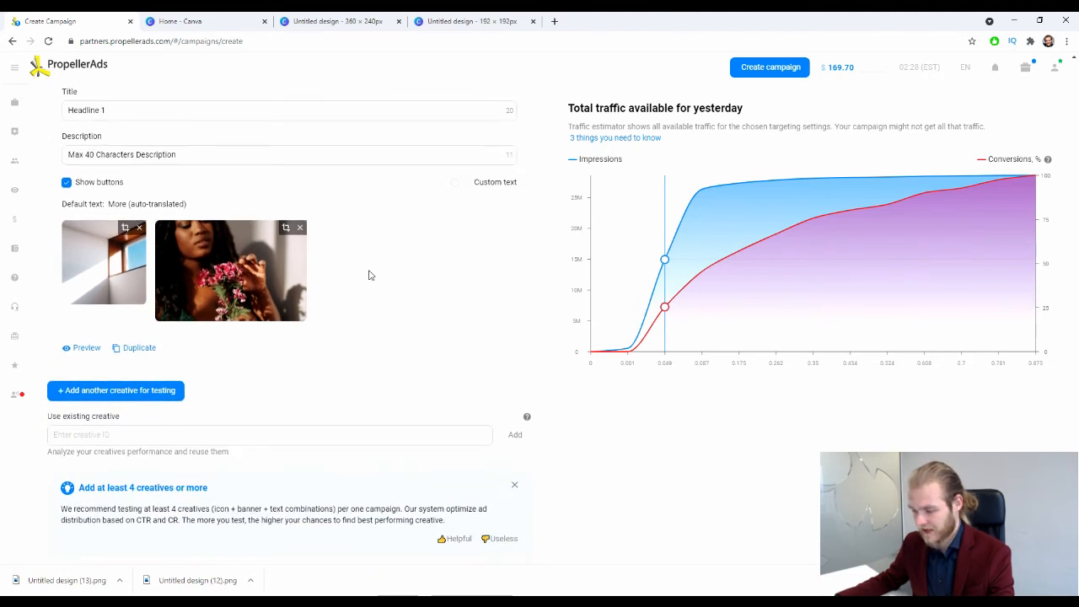
scroll(330, 264, "down", 1)
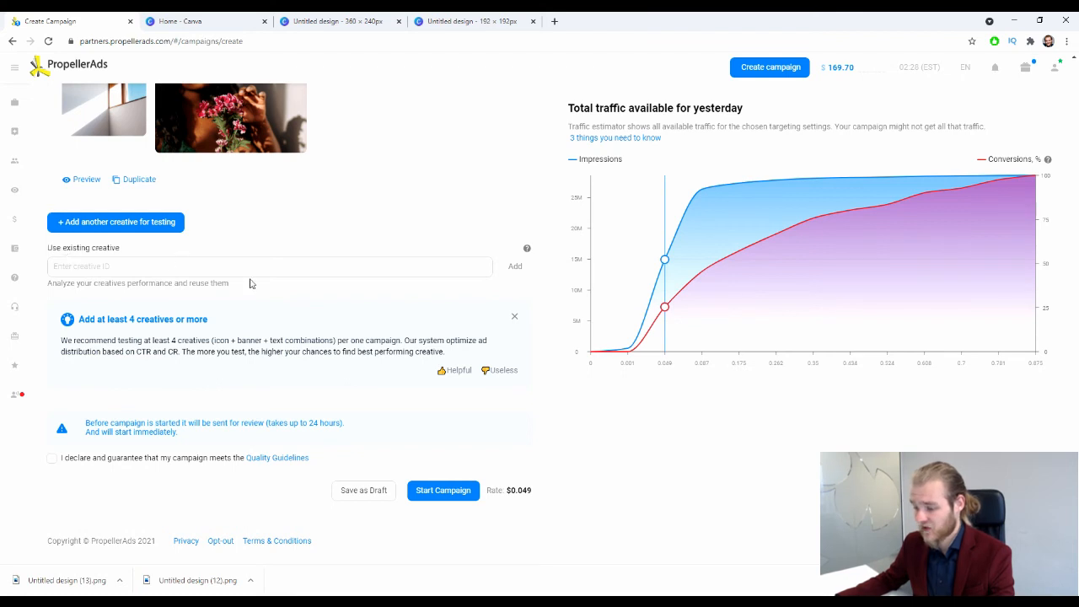
left_click(157, 267)
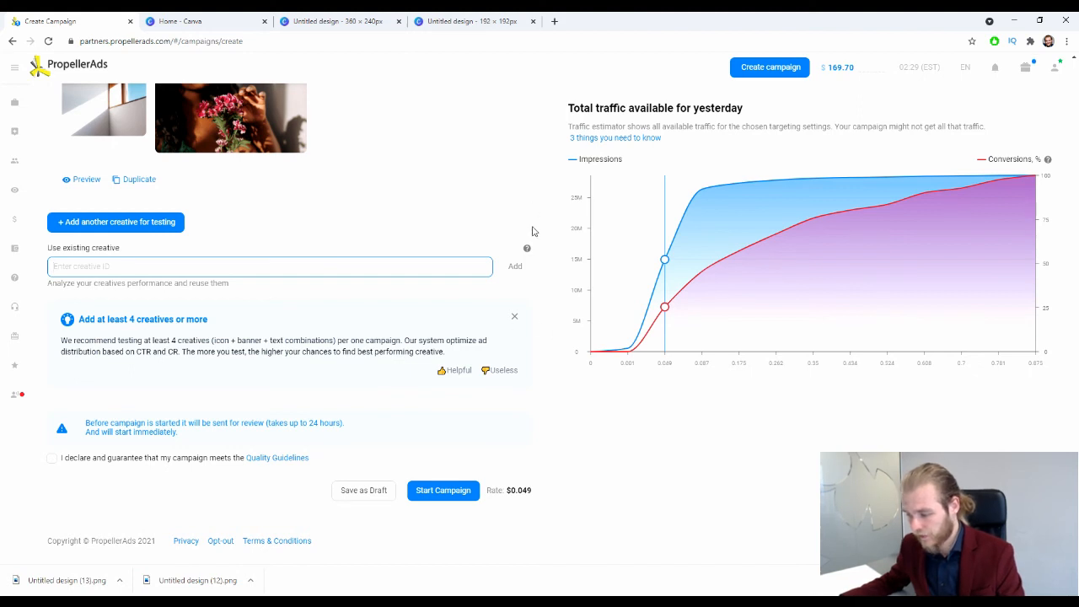
mouse_move(527, 248)
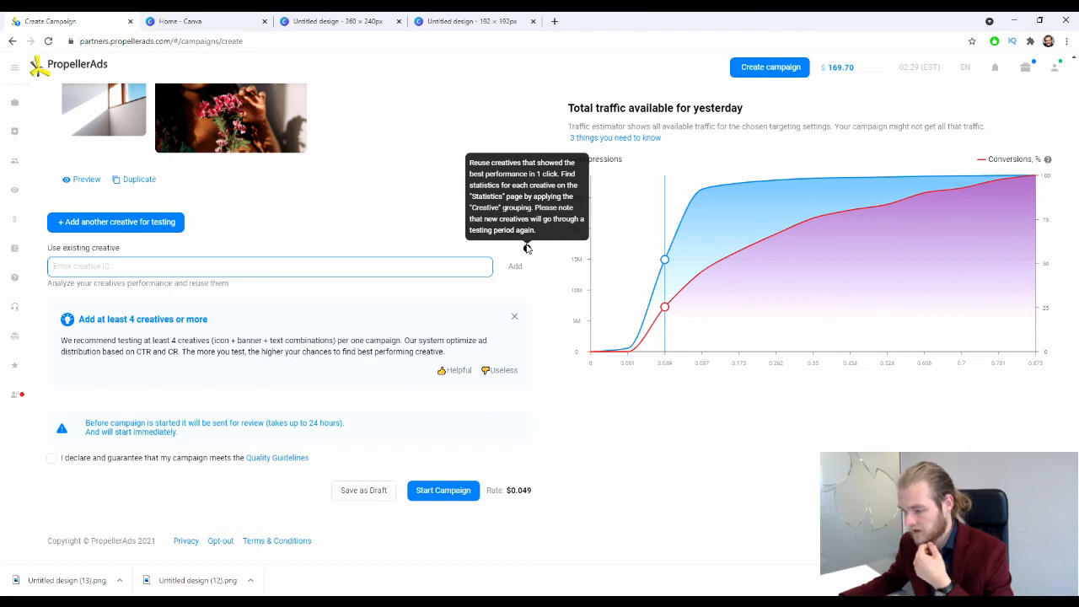
left_click(337, 250)
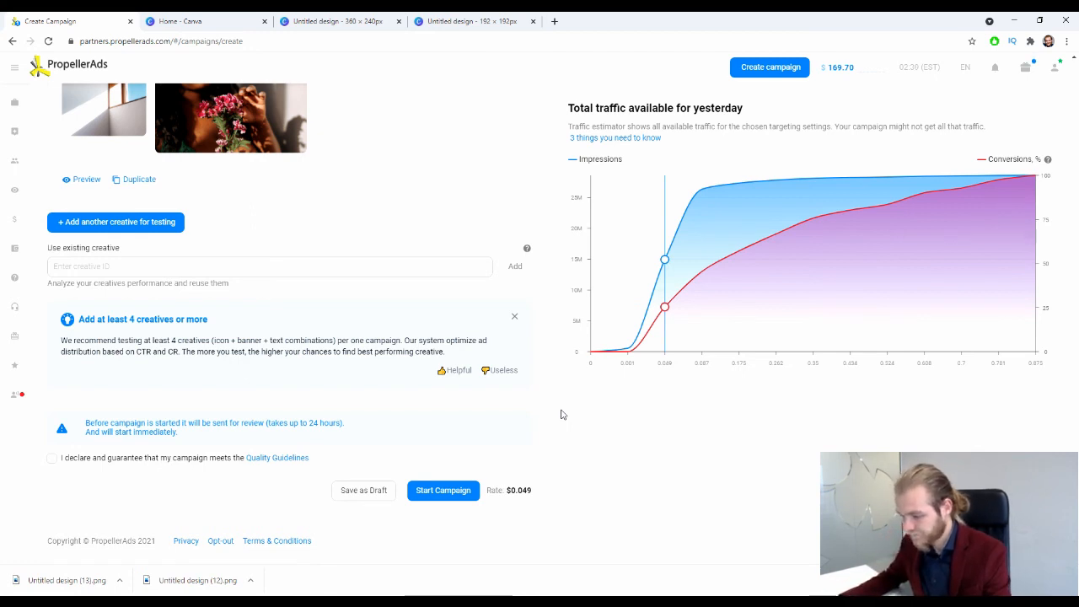
Declare that the campaign meets the Quality Guidelines, read the review notice and save the campaign as a draft.
left_click(52, 458)
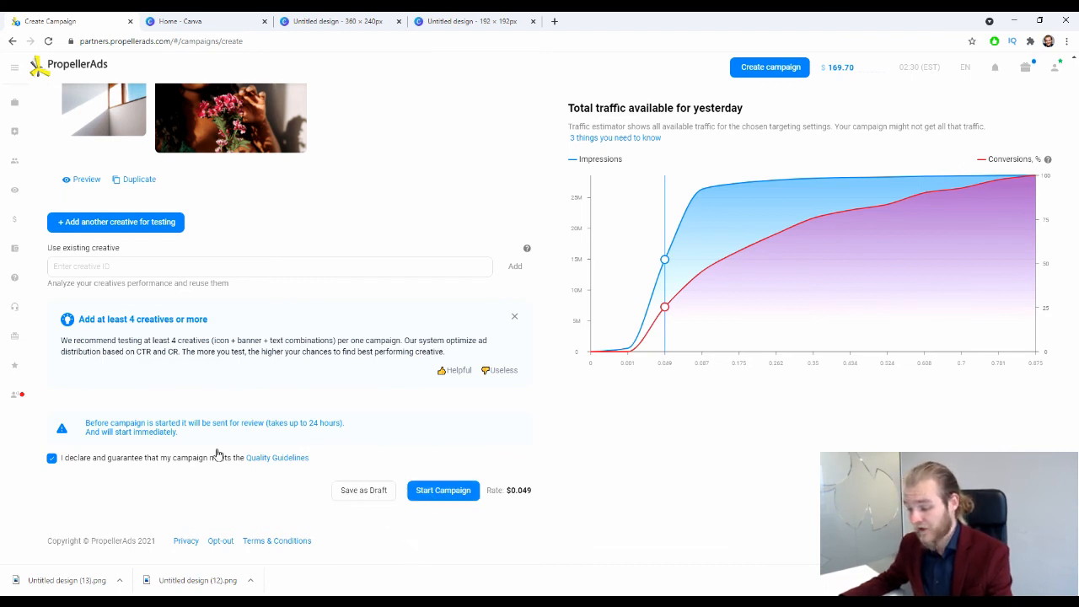
left_click_drag(127, 422, 348, 424)
left_click(286, 423)
left_click(267, 423)
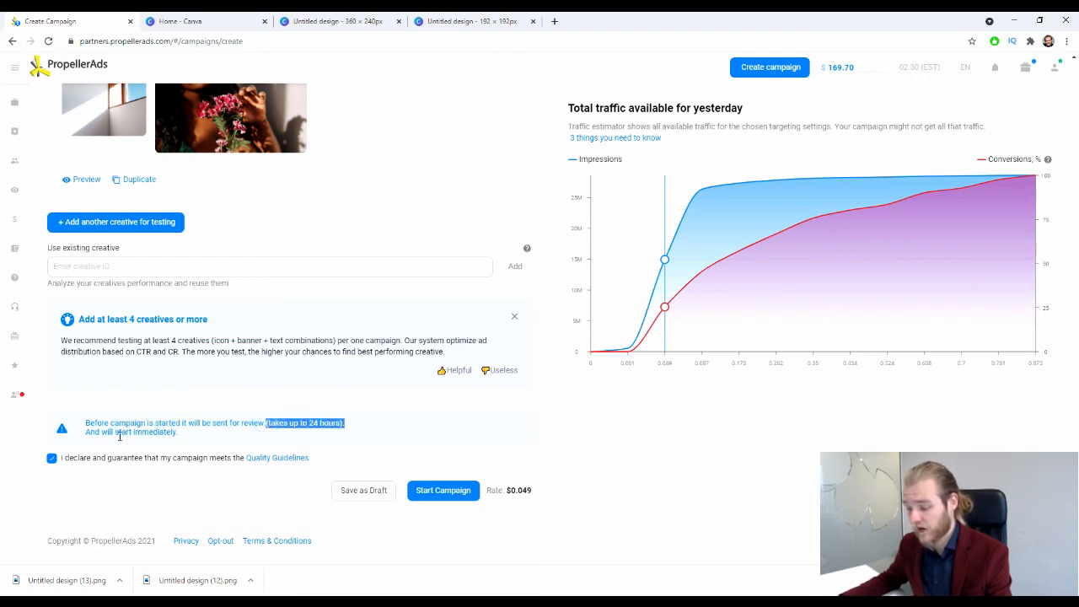
left_click(209, 432)
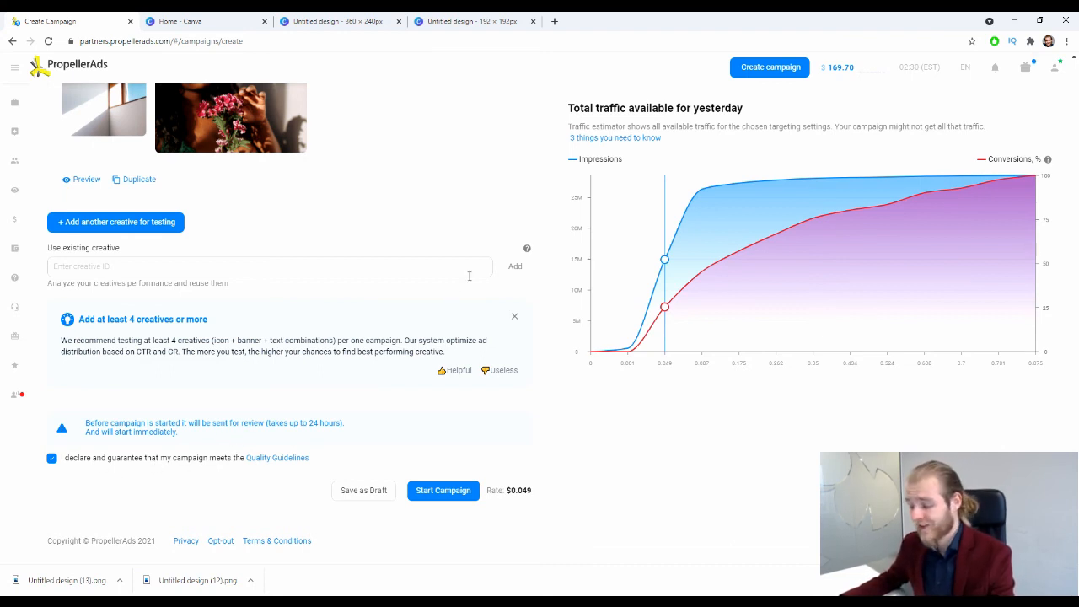
left_click(365, 499)
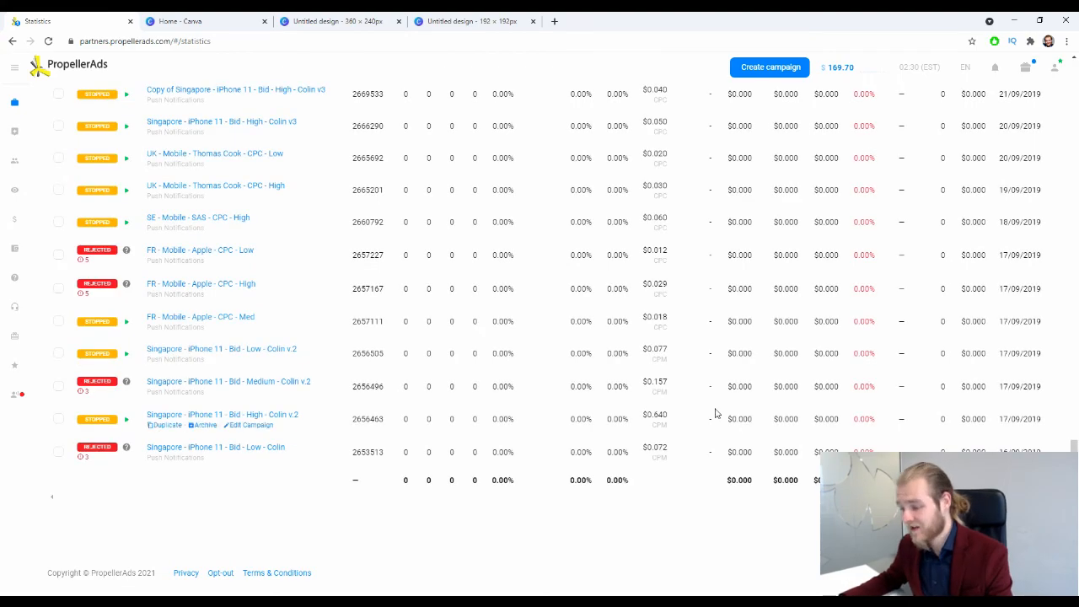
Look through the campaign list on the Statistics page, from the newly saved Deberoo draft to the older campaigns.
scroll(716, 412, "up", 15)
scroll(727, 406, "up", 5)
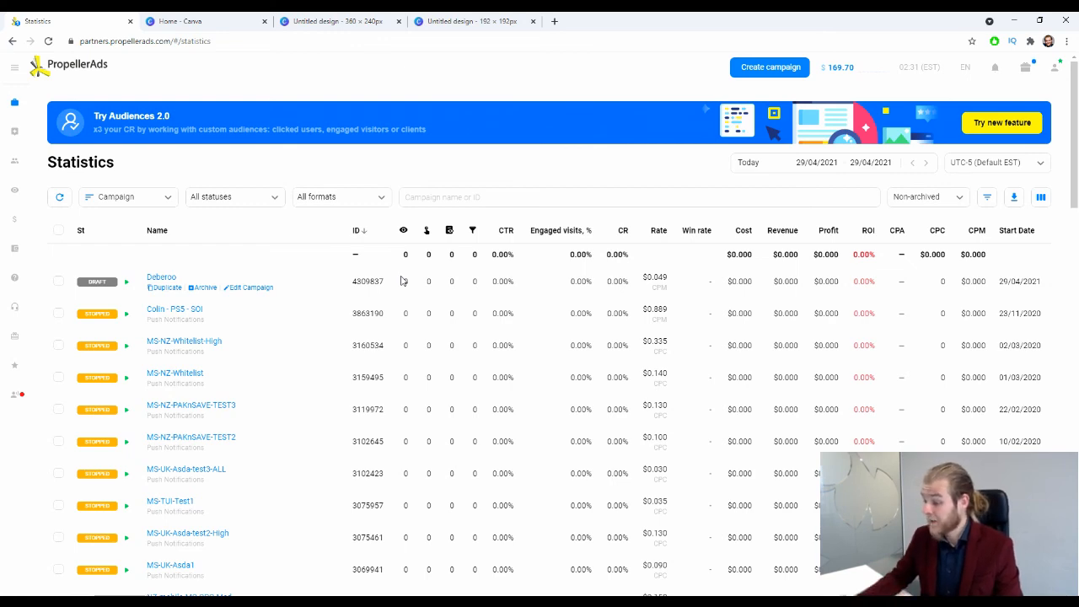
scroll(316, 204, "down", 2)
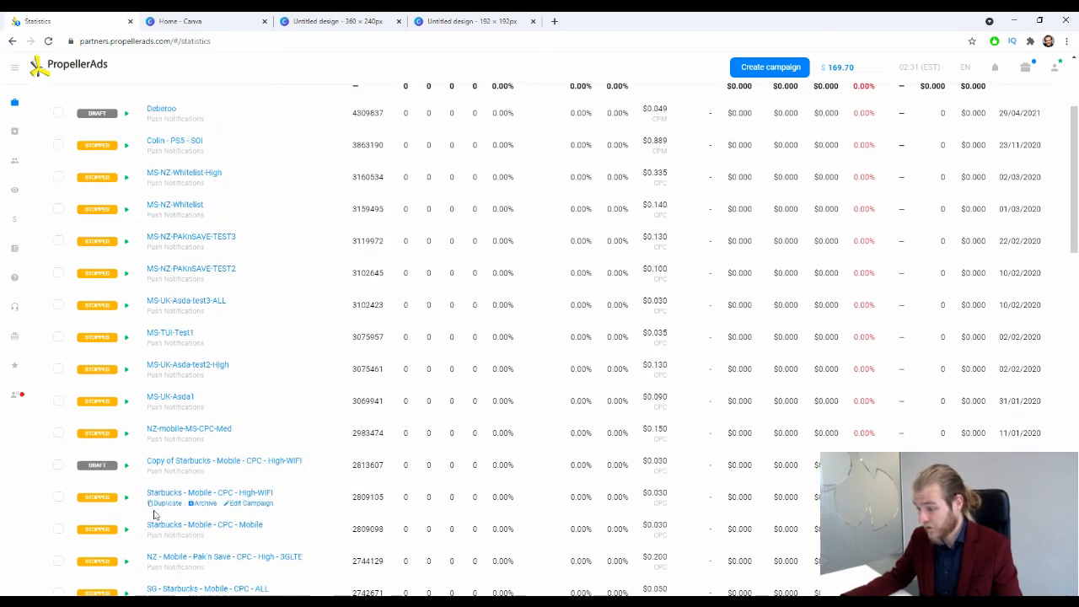
scroll(349, 380, "up", 2)
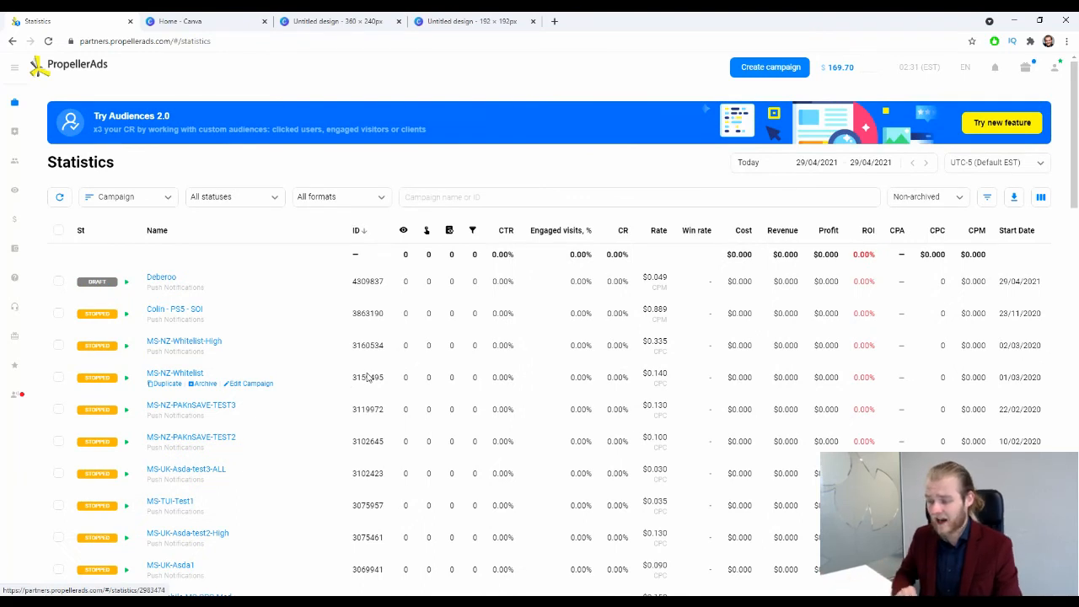